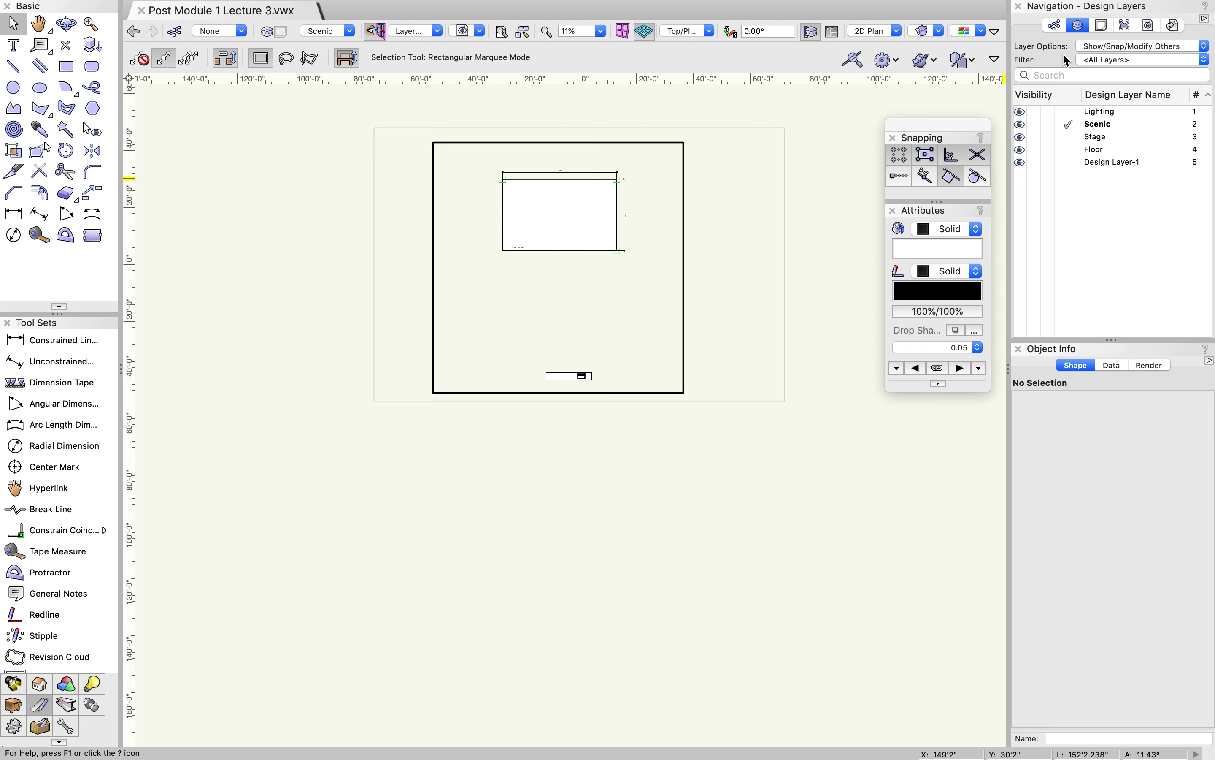
- Cycle the Stage design layer through invisible and grayed visibility, ending with it visible again
left_click(1056, 30)
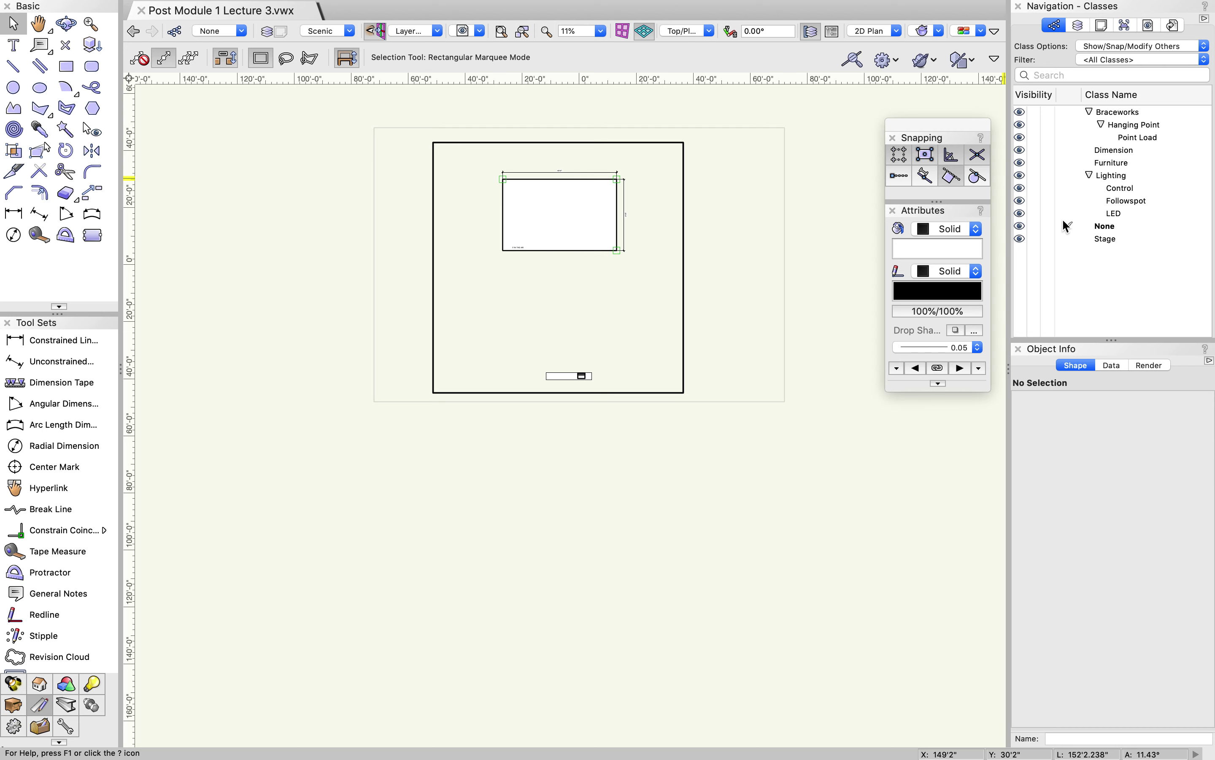
left_click(1079, 25)
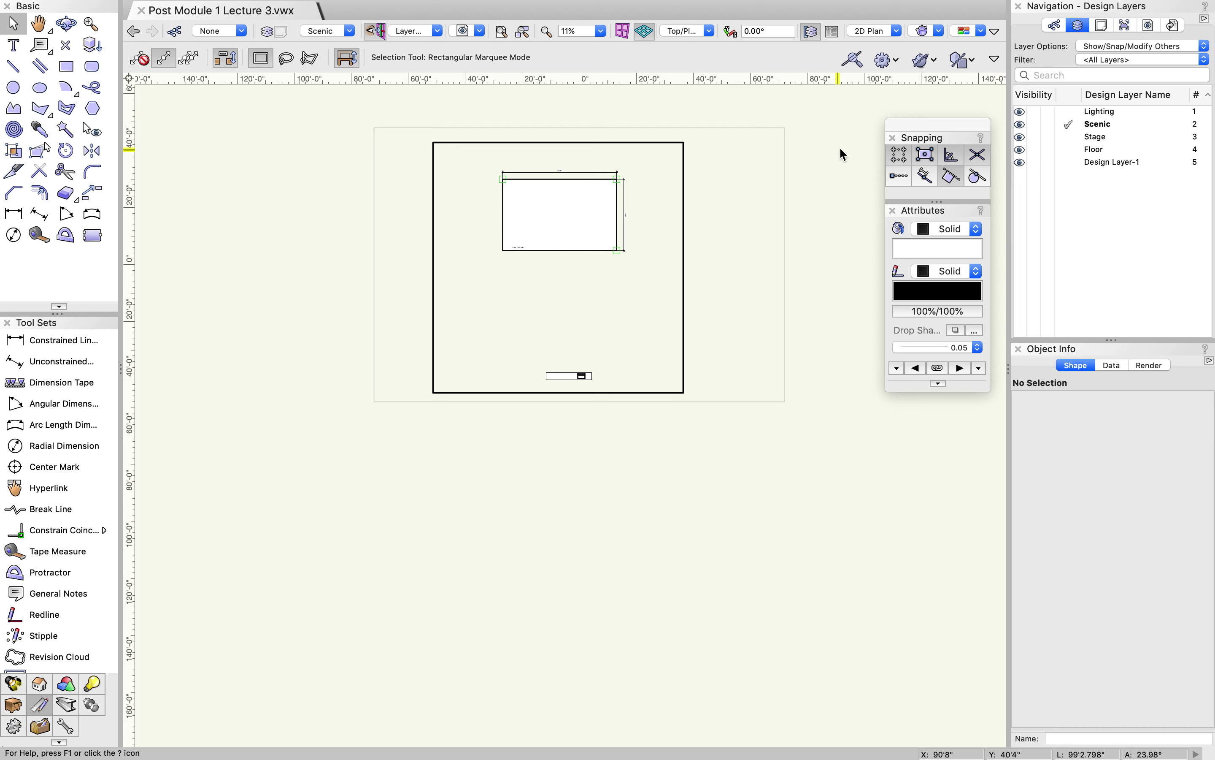
left_click(1036, 112)
left_click(1024, 113)
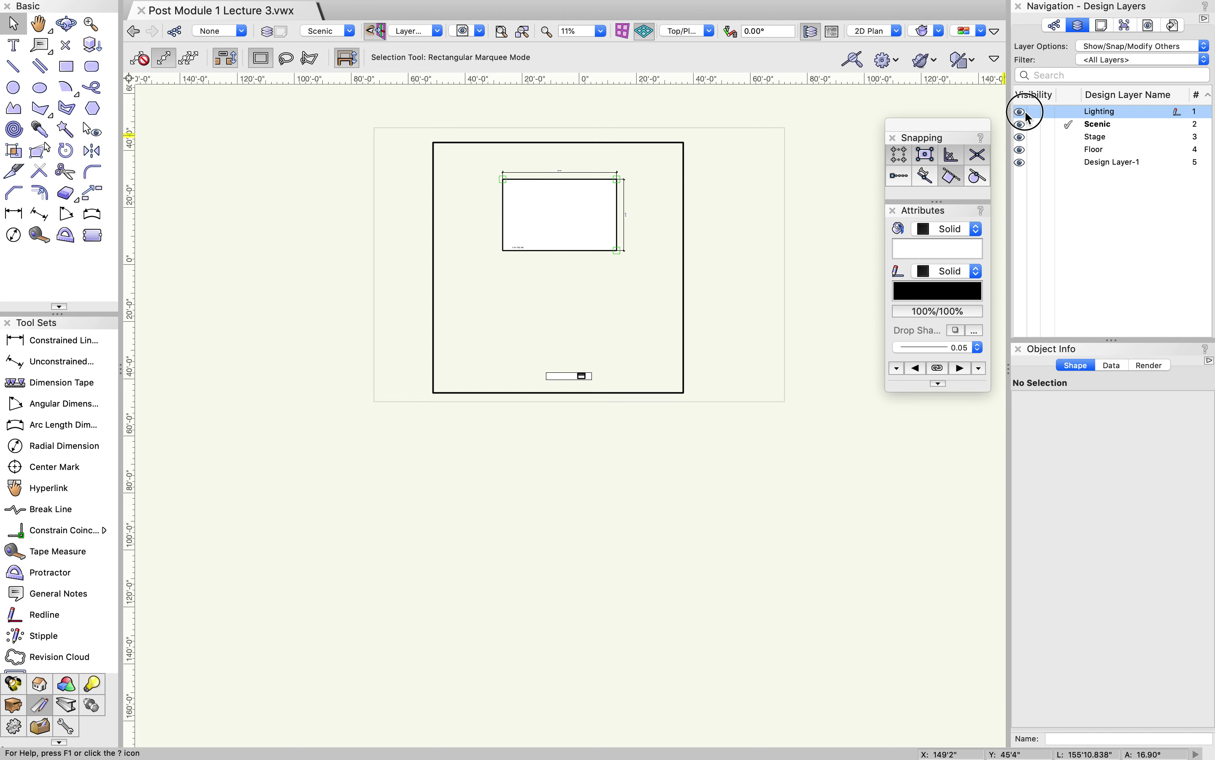
left_click(1033, 138)
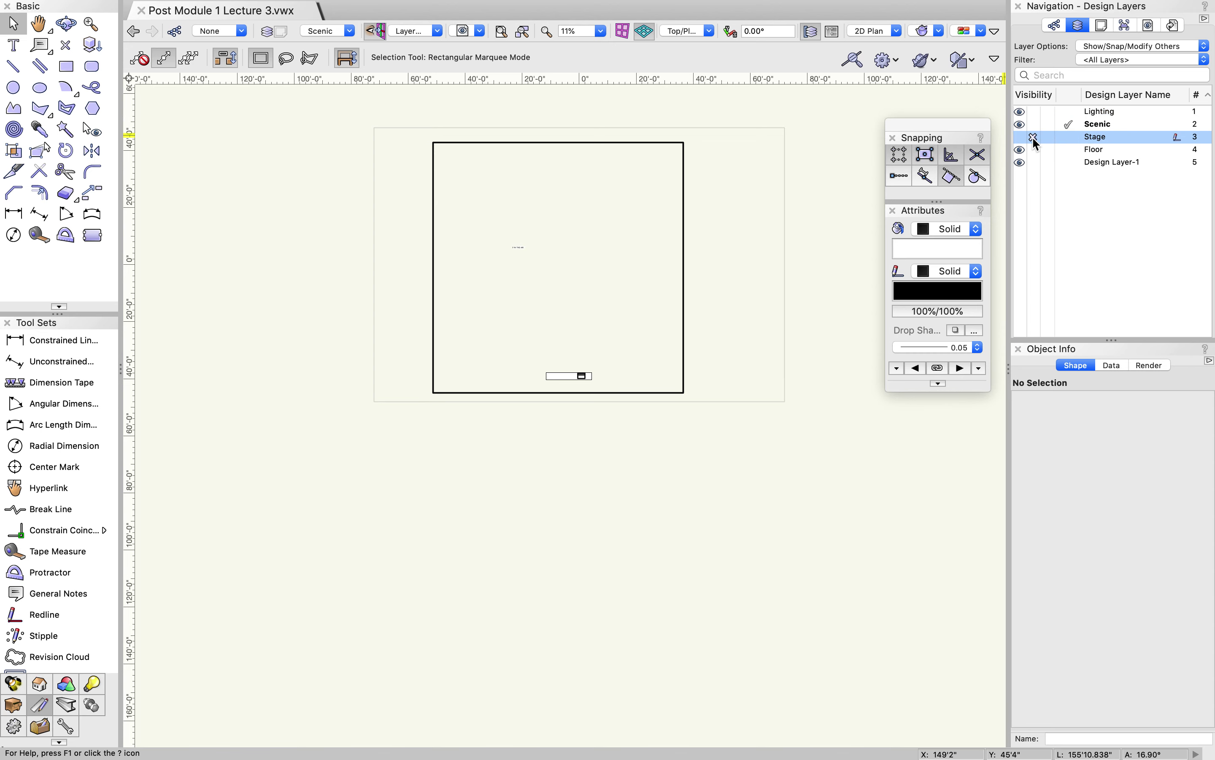
left_click(1047, 139)
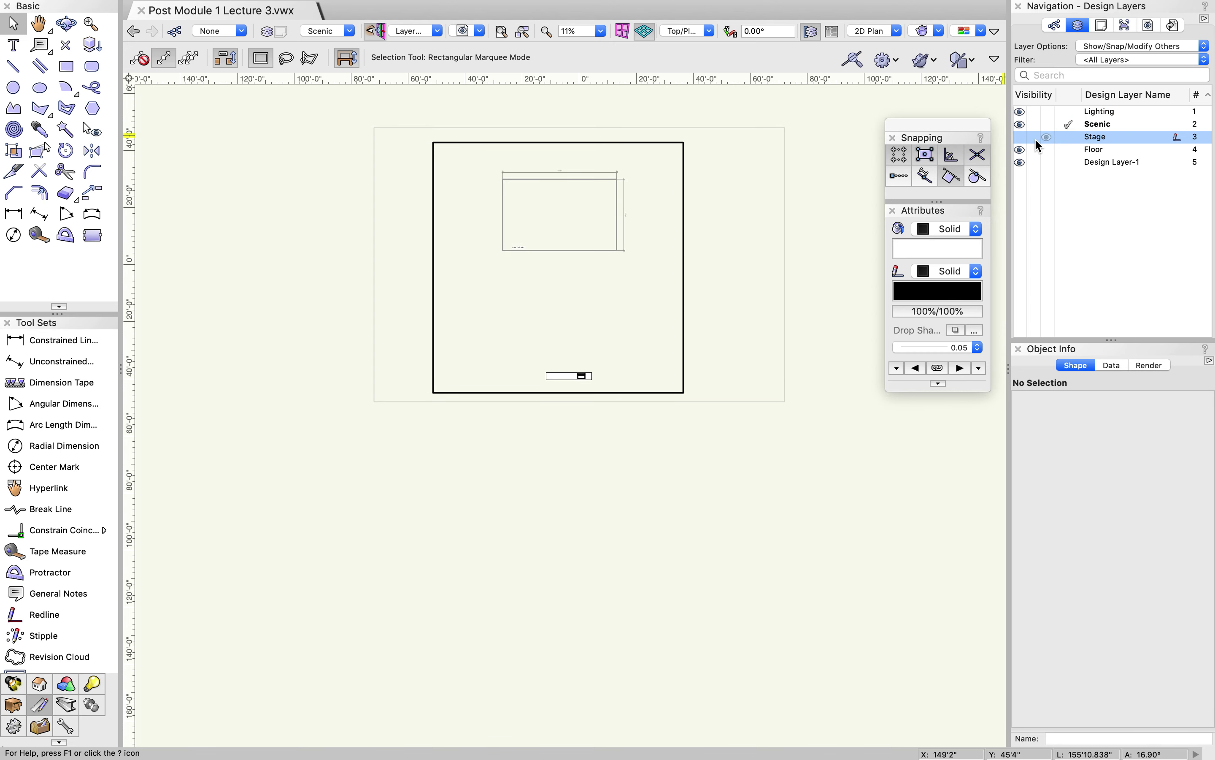
left_click(1036, 139)
left_click(1038, 140)
left_click(1025, 140)
- Make the Dimension class invisible and grayed, ending with it visible again
left_click(1053, 27)
left_click(1034, 151)
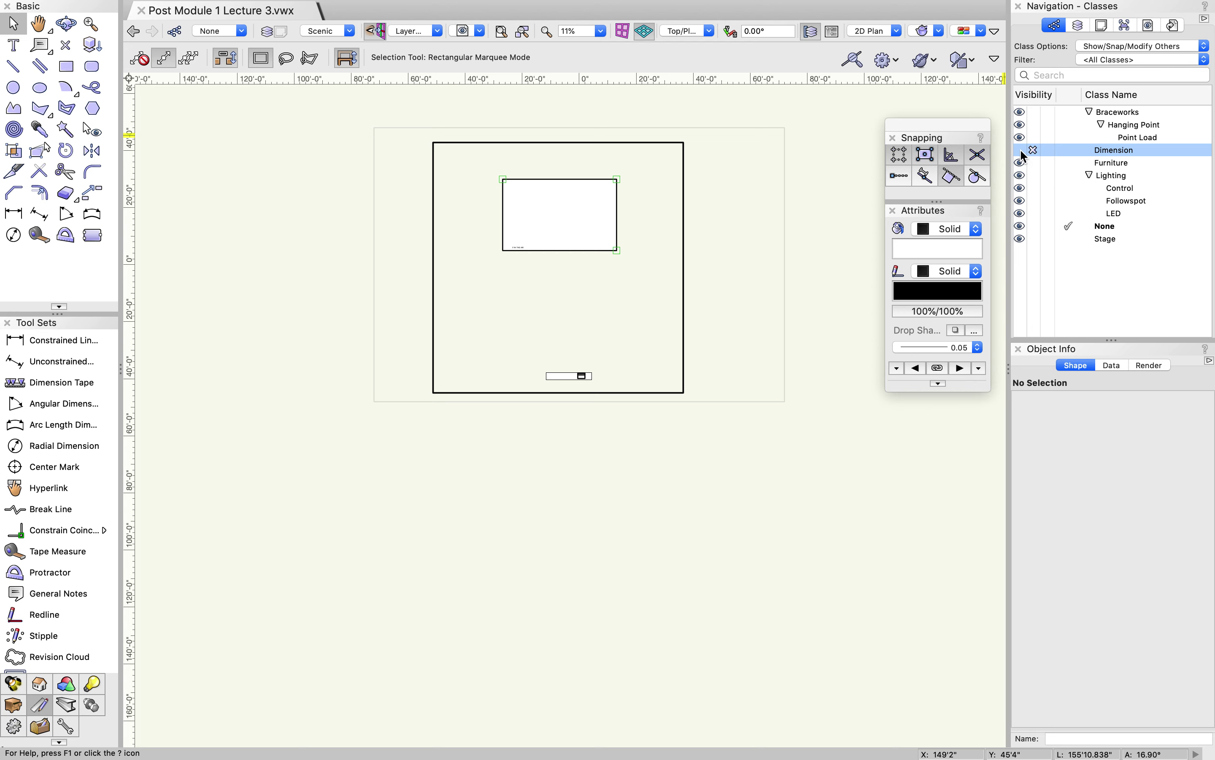
left_click(1019, 150)
scroll(653, 172, "up", 2)
scroll(653, 172, "up", 1)
left_click(1033, 150)
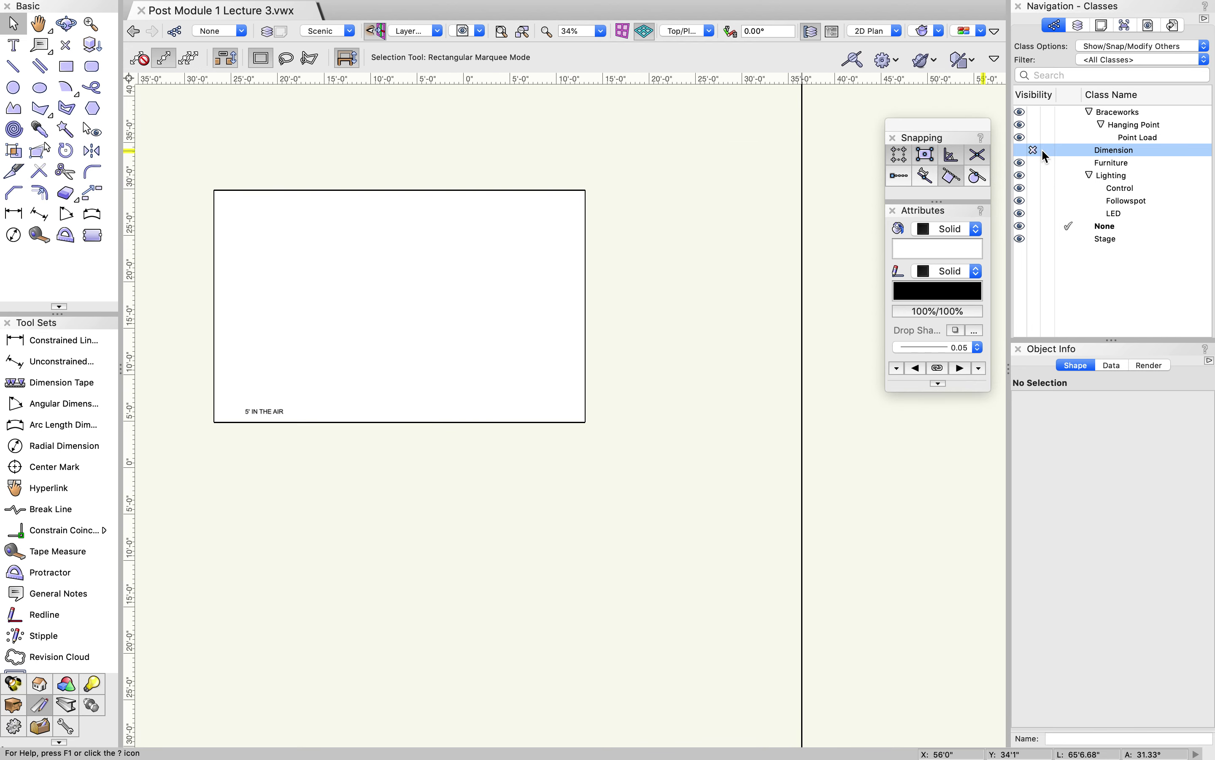
left_click(1047, 150)
left_click(1021, 150)
- Gray out the Lighting and Furniture classes, then restore both to visible
left_click(1048, 174)
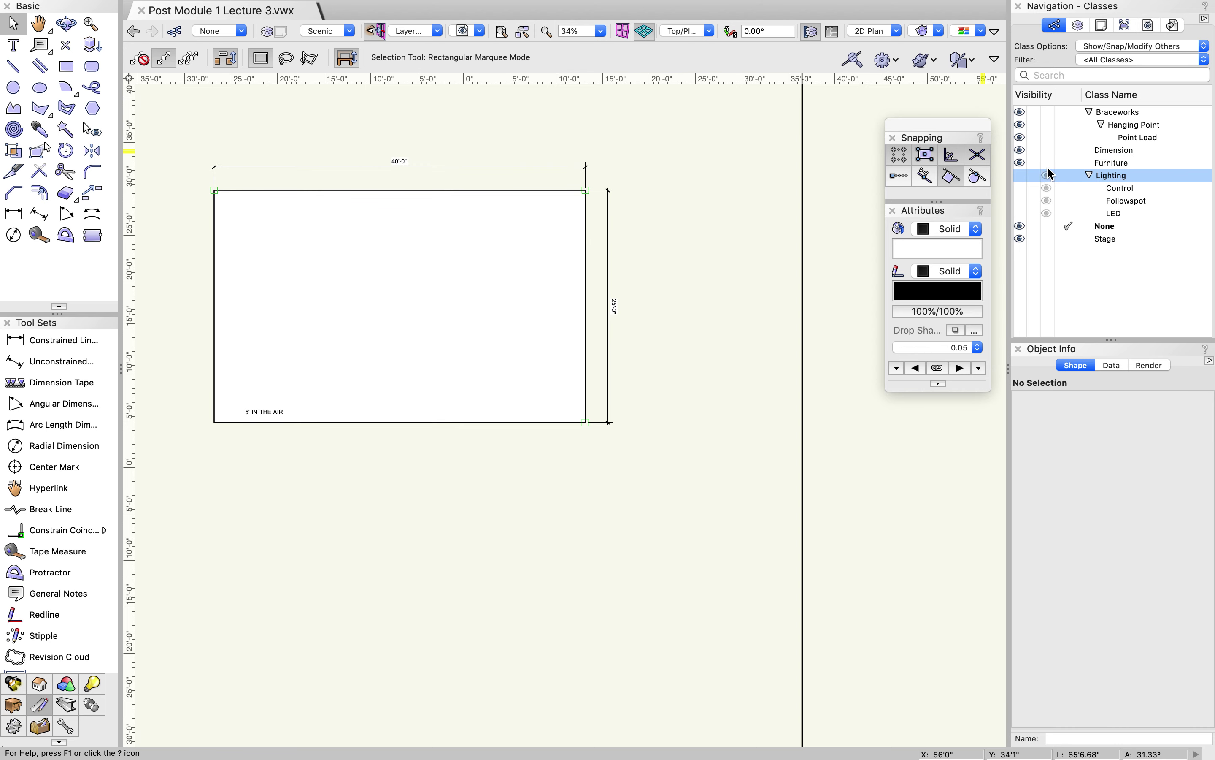
left_click(1047, 162)
left_click(1020, 162)
left_click(1021, 174)
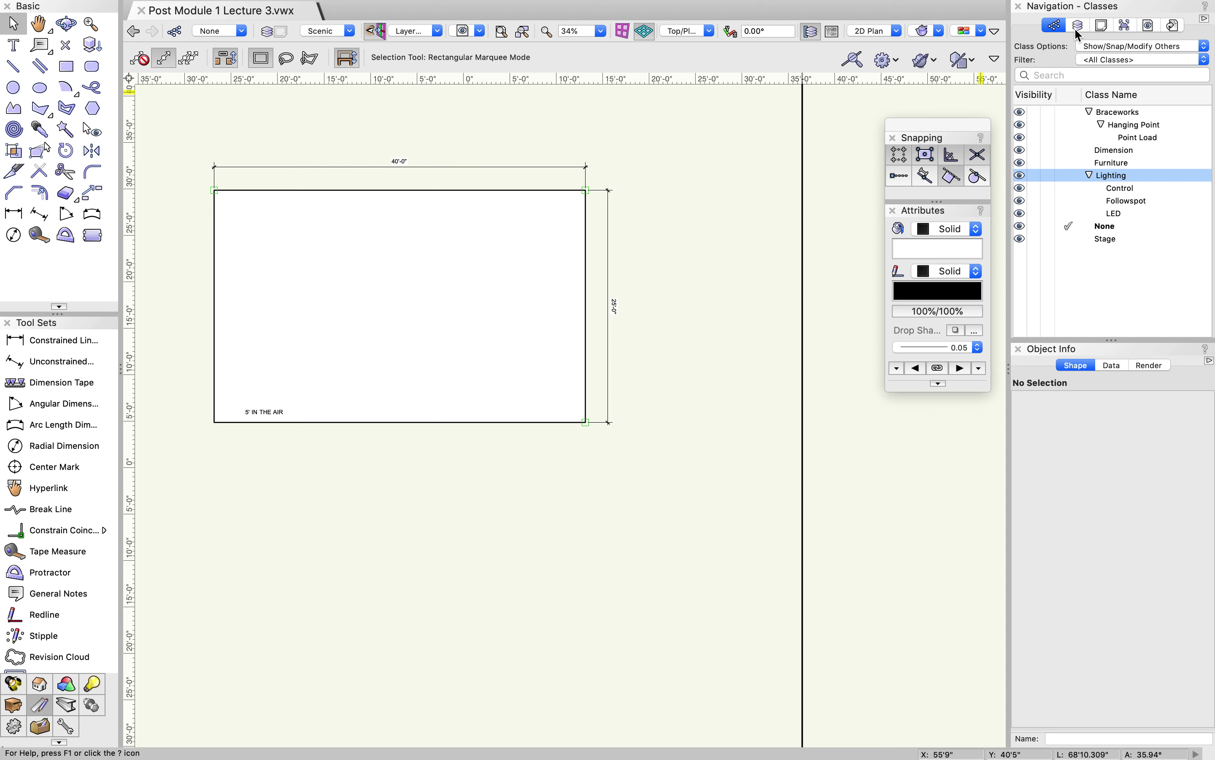
- Review the Stage design layer's properties and its layer scale options
left_click(1079, 26)
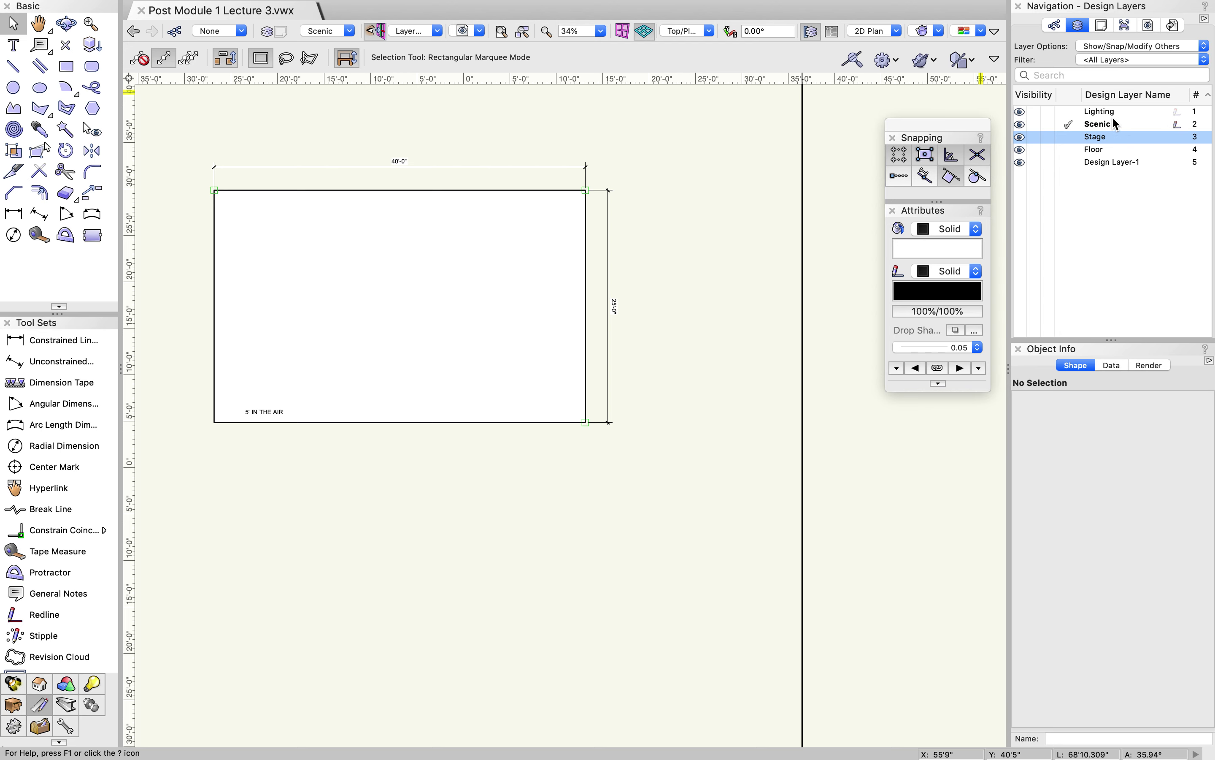
scroll(697, 120, "down", 3)
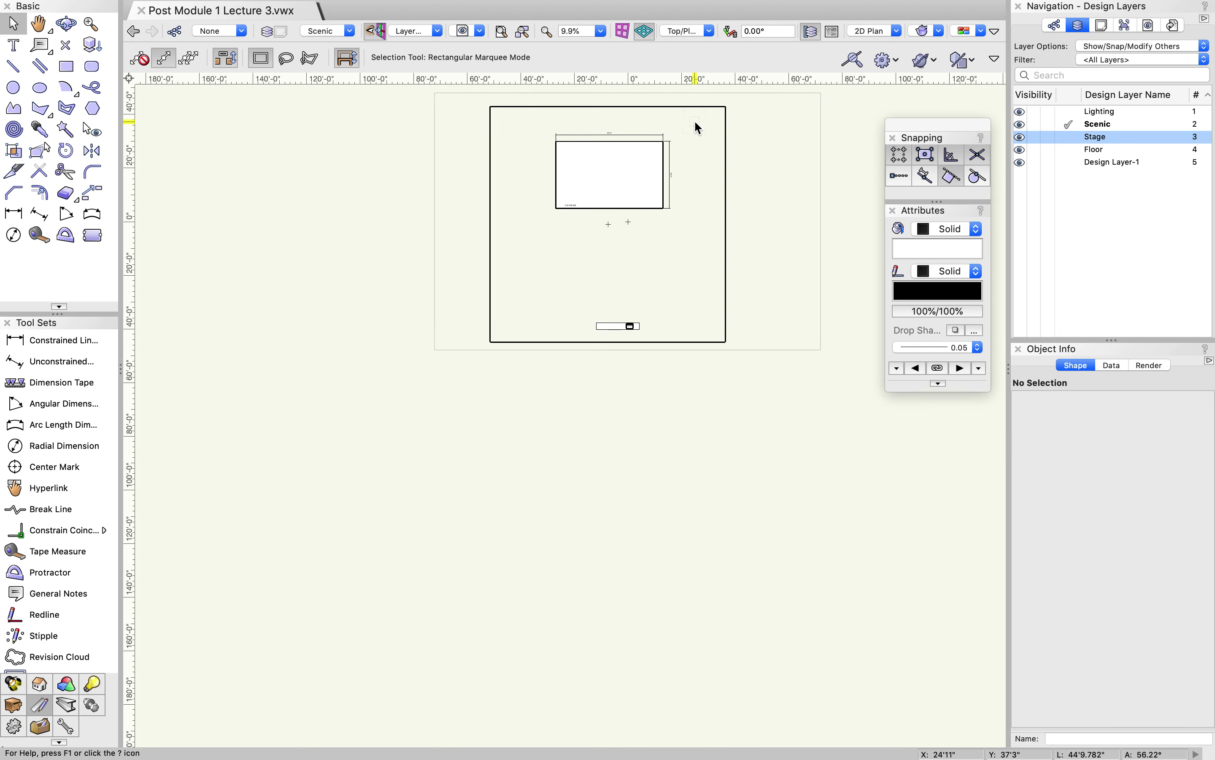
scroll(680, 91, "up", 2)
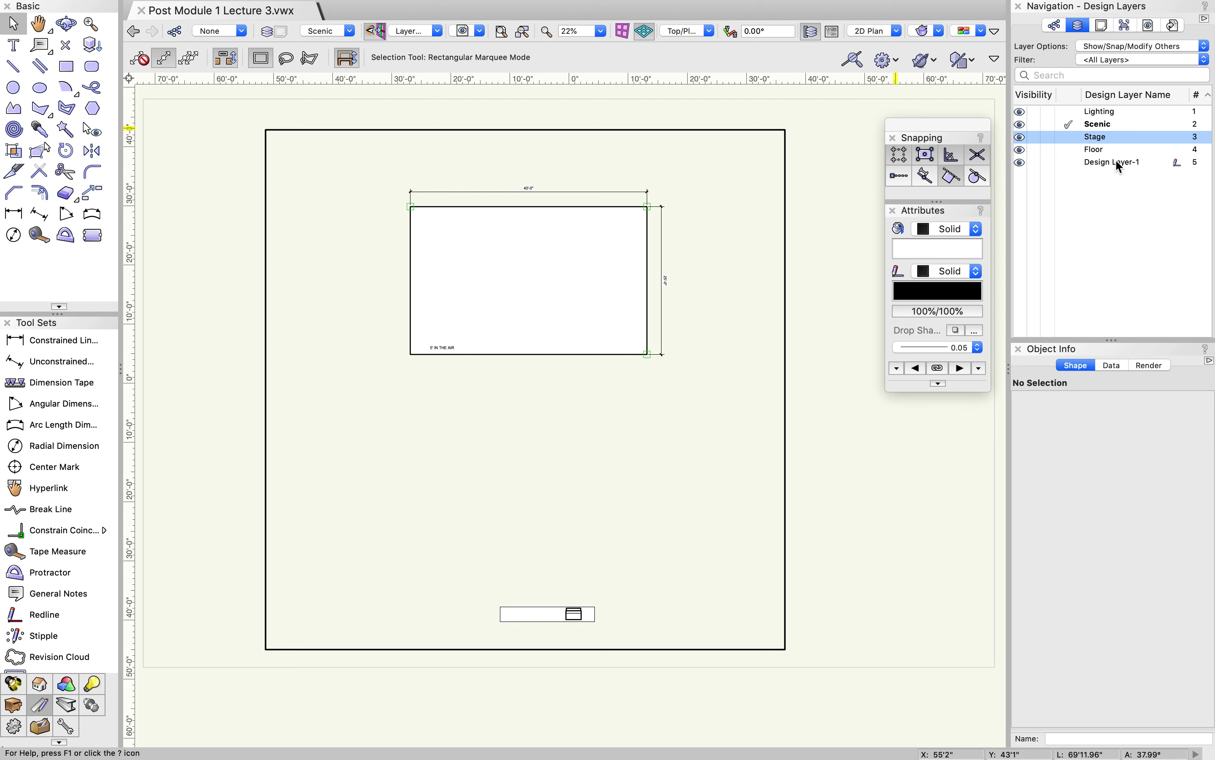
mouse_move(1192, 137)
left_mouse_down()
mouse_move(1188, 161)
mouse_move(1188, 138)
left_mouse_up()
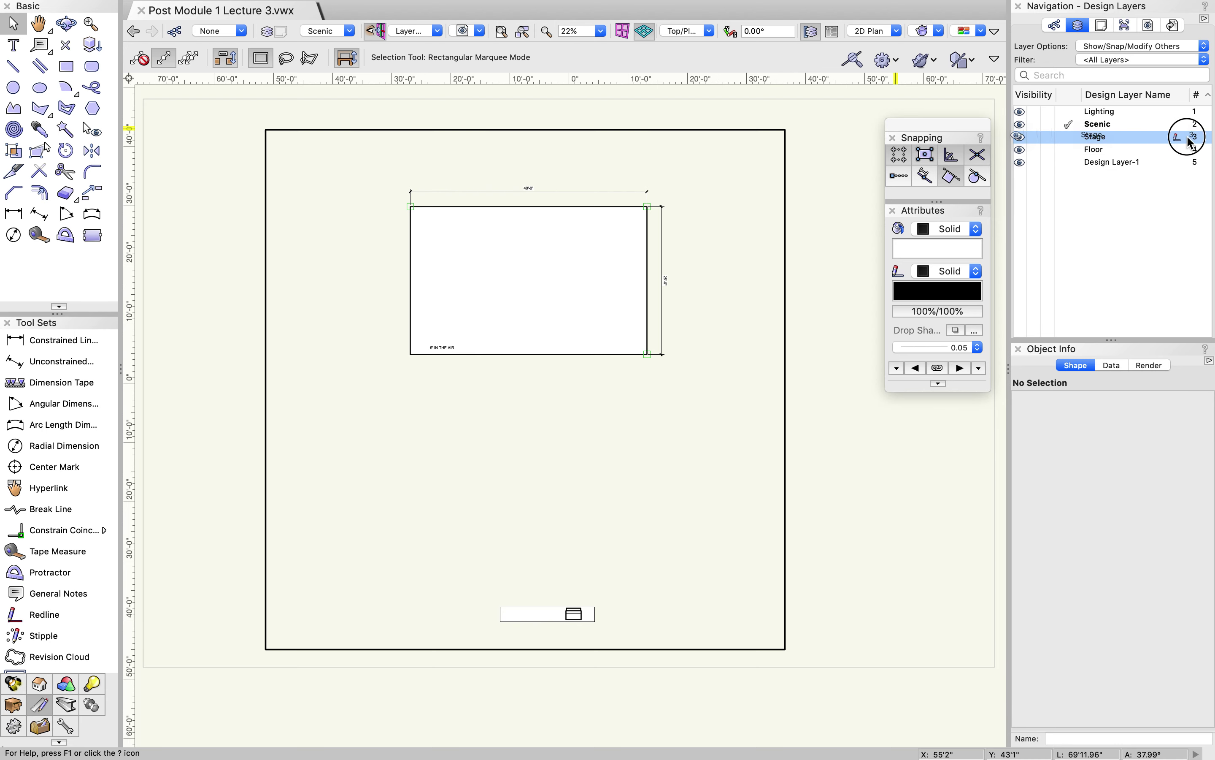
right_click(1157, 137)
left_click(1099, 154)
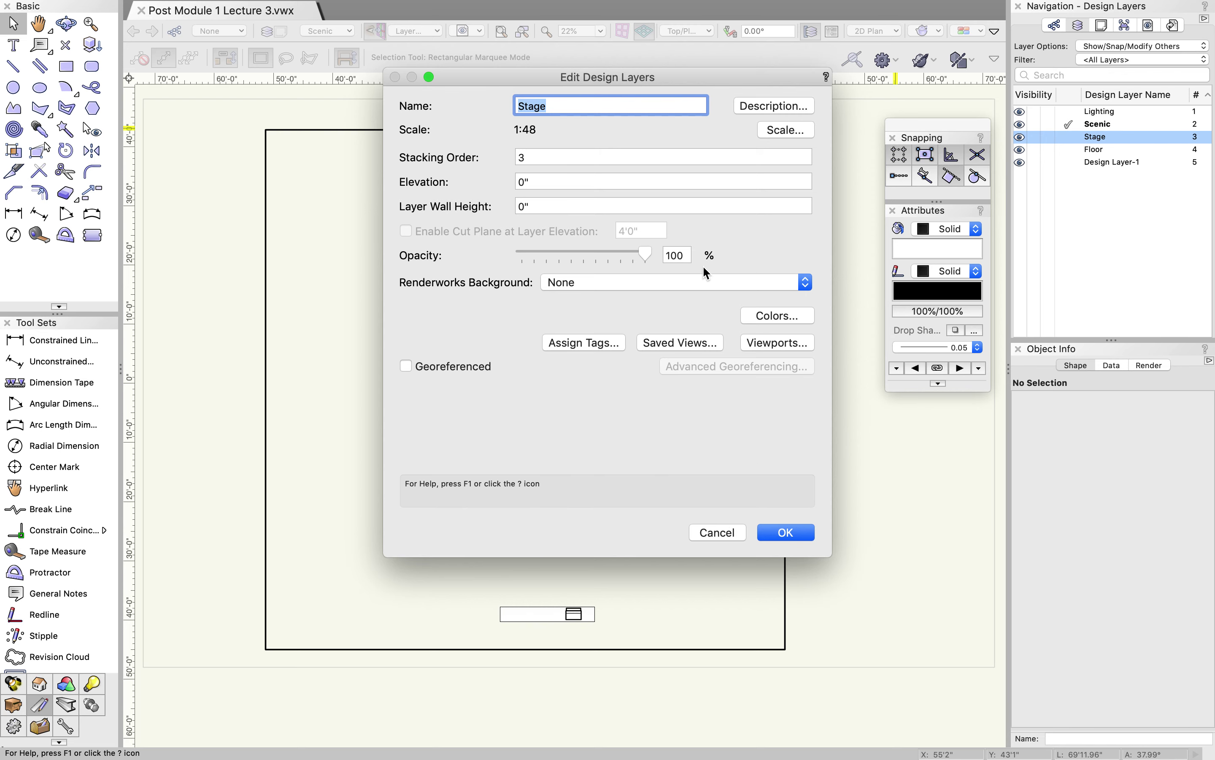
left_click(788, 130)
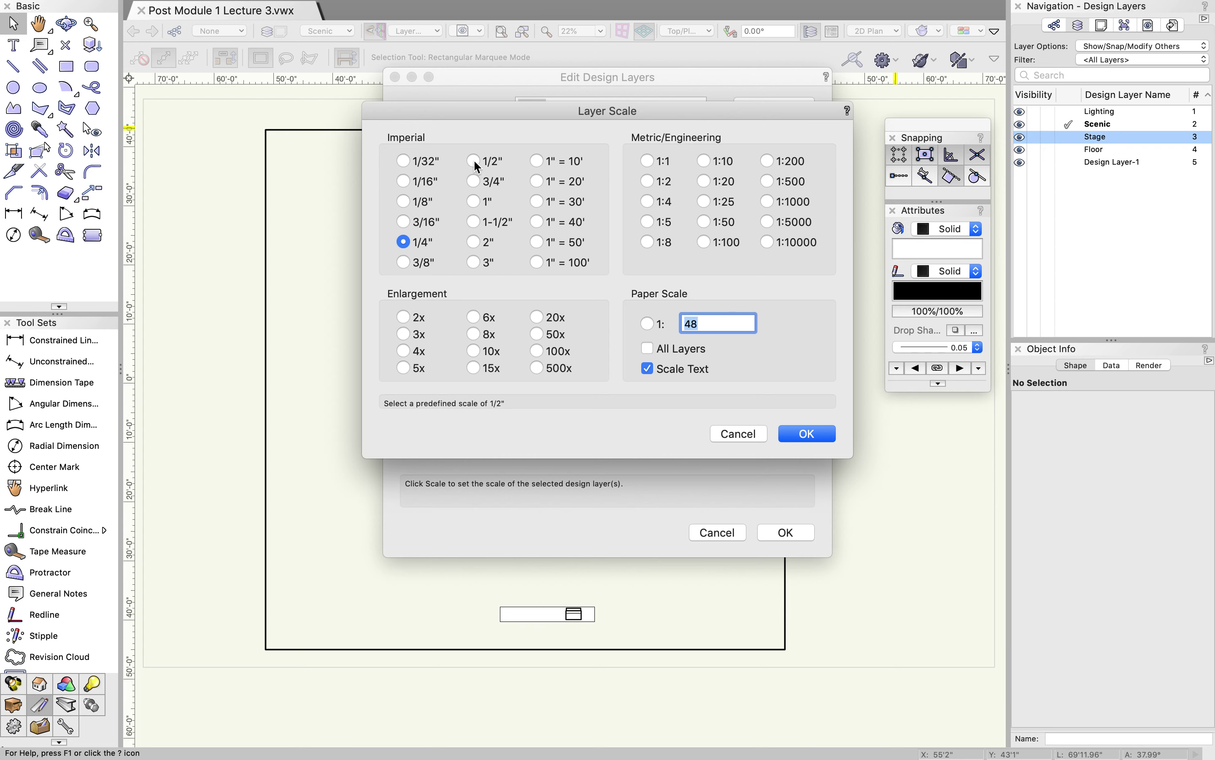
left_click(804, 435)
left_click(786, 533)
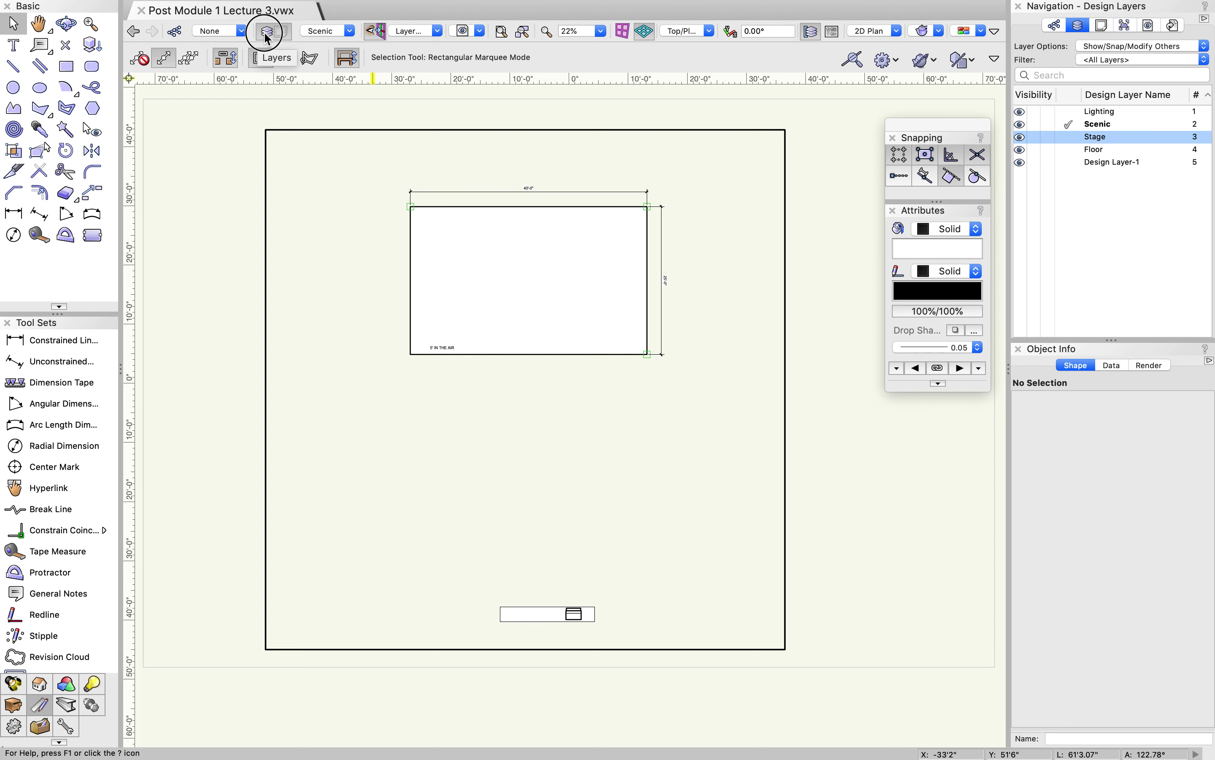
- Examine the scale, elevation, wall height and opacity of all design layers in the Organization dialog
key("super+shift+o")
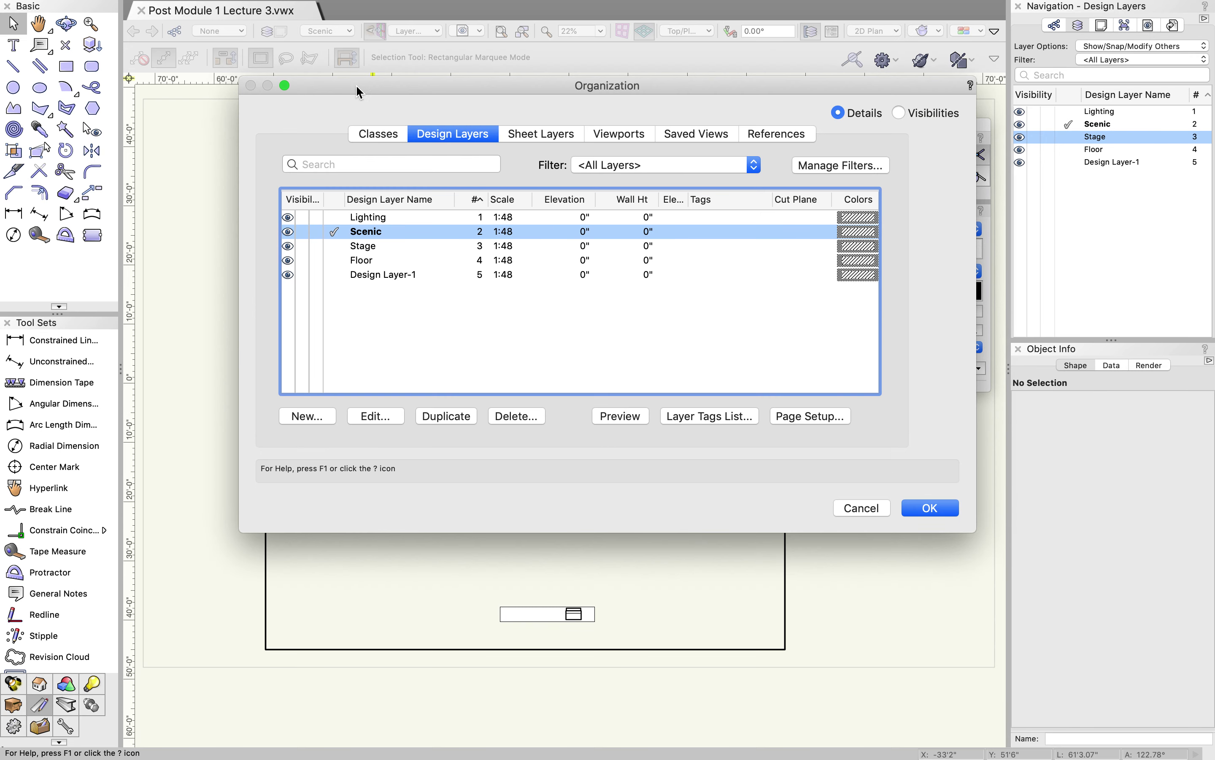
scroll(506, 198, "right", 5)
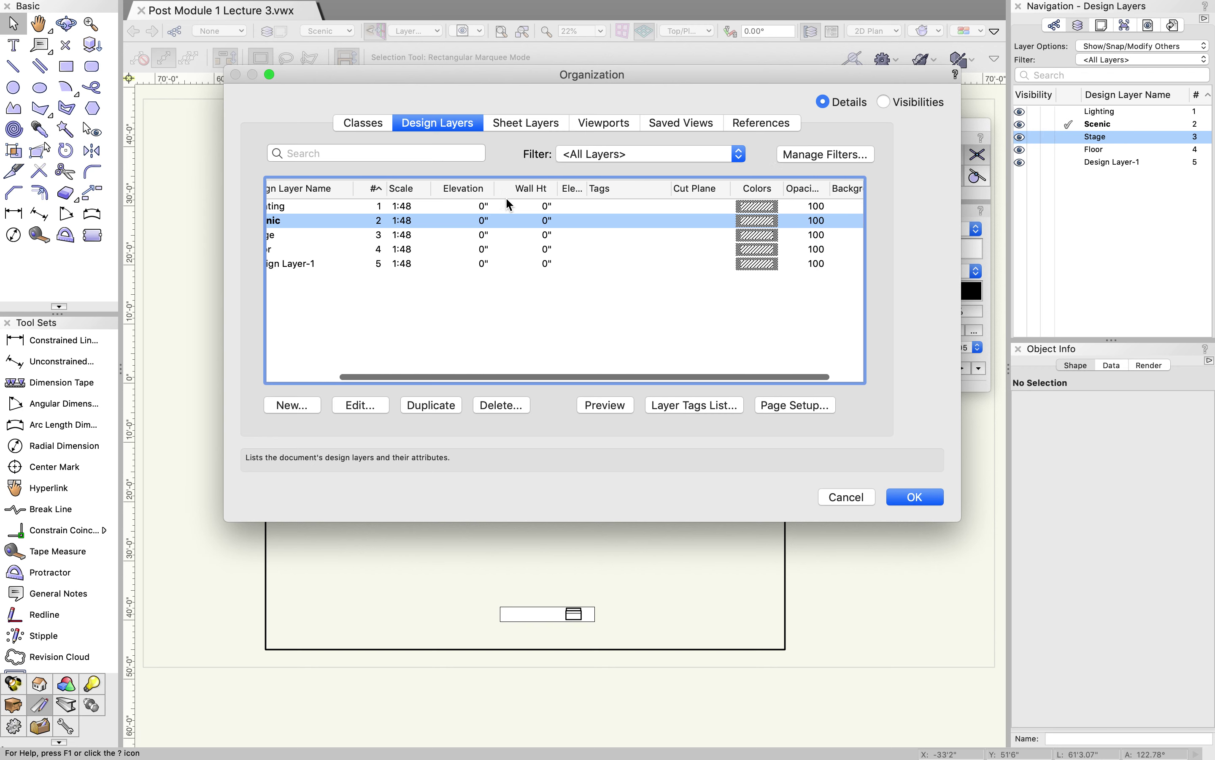
scroll(505, 198, "left", 5)
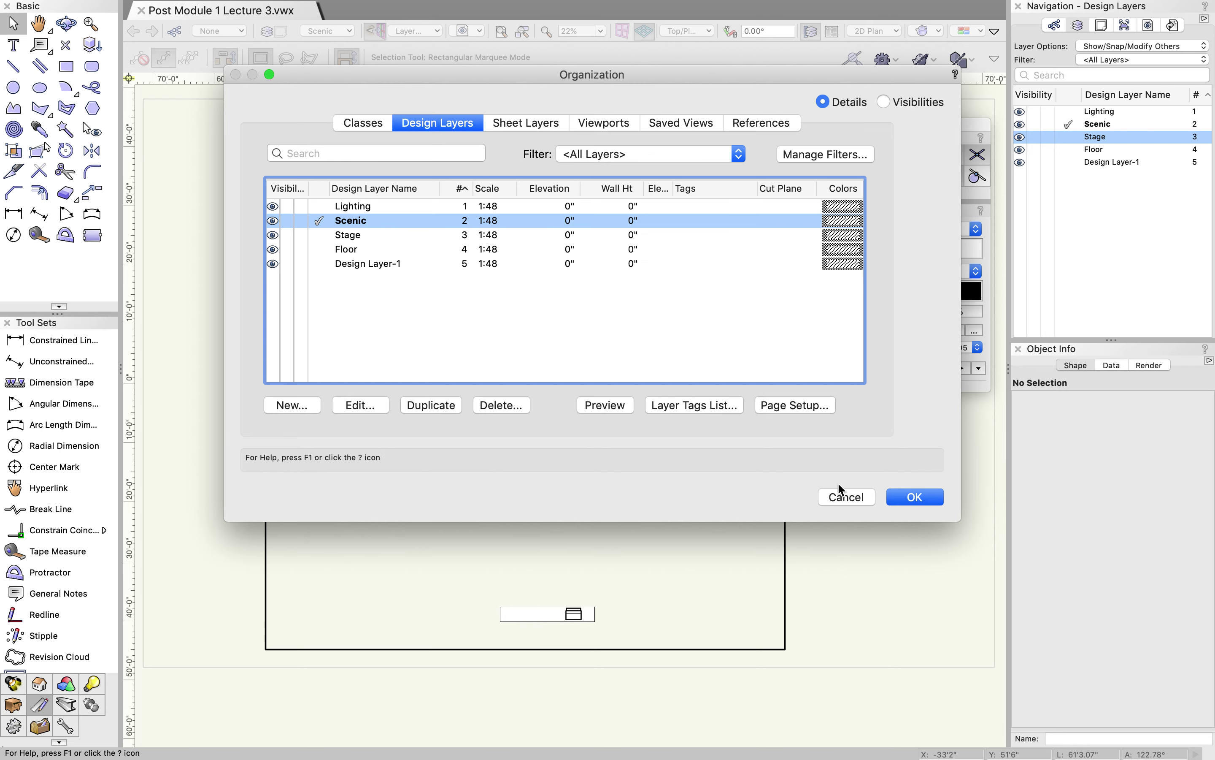
left_click(845, 497)
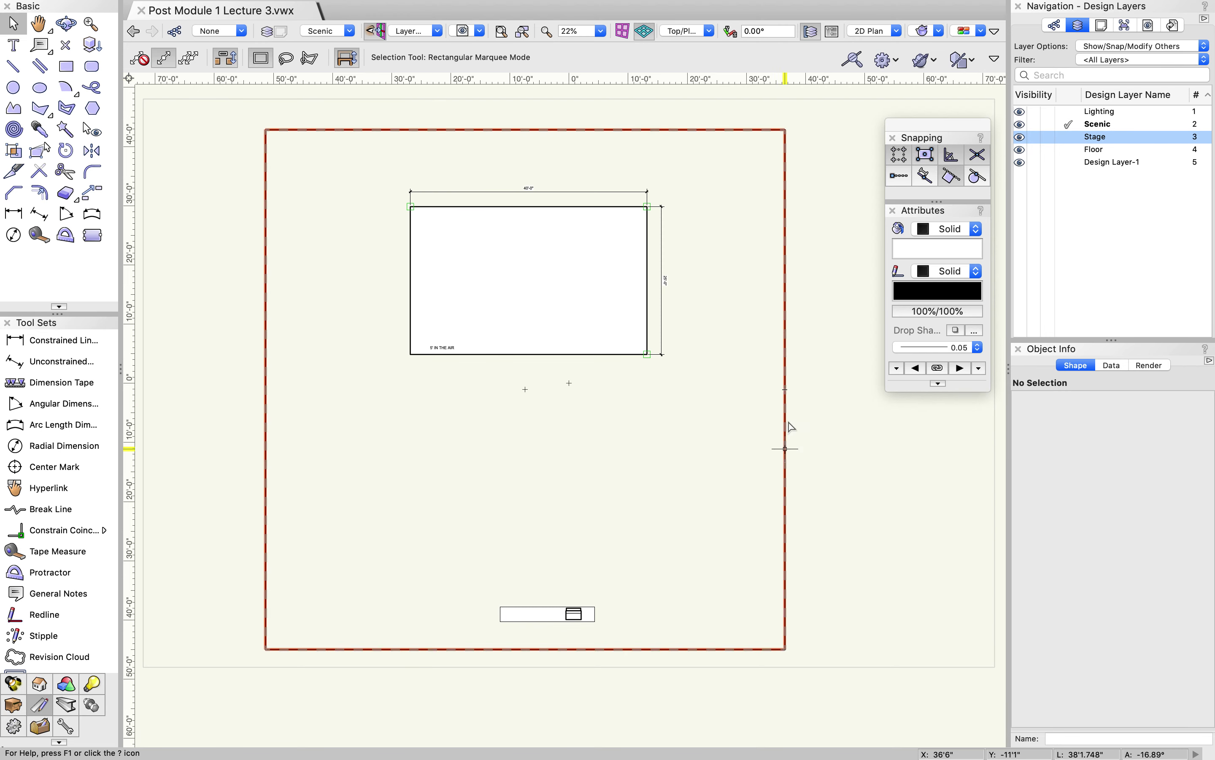
- Decline the backup copy and suspend backups of this document for the remainder of the session
left_click(831, 416)
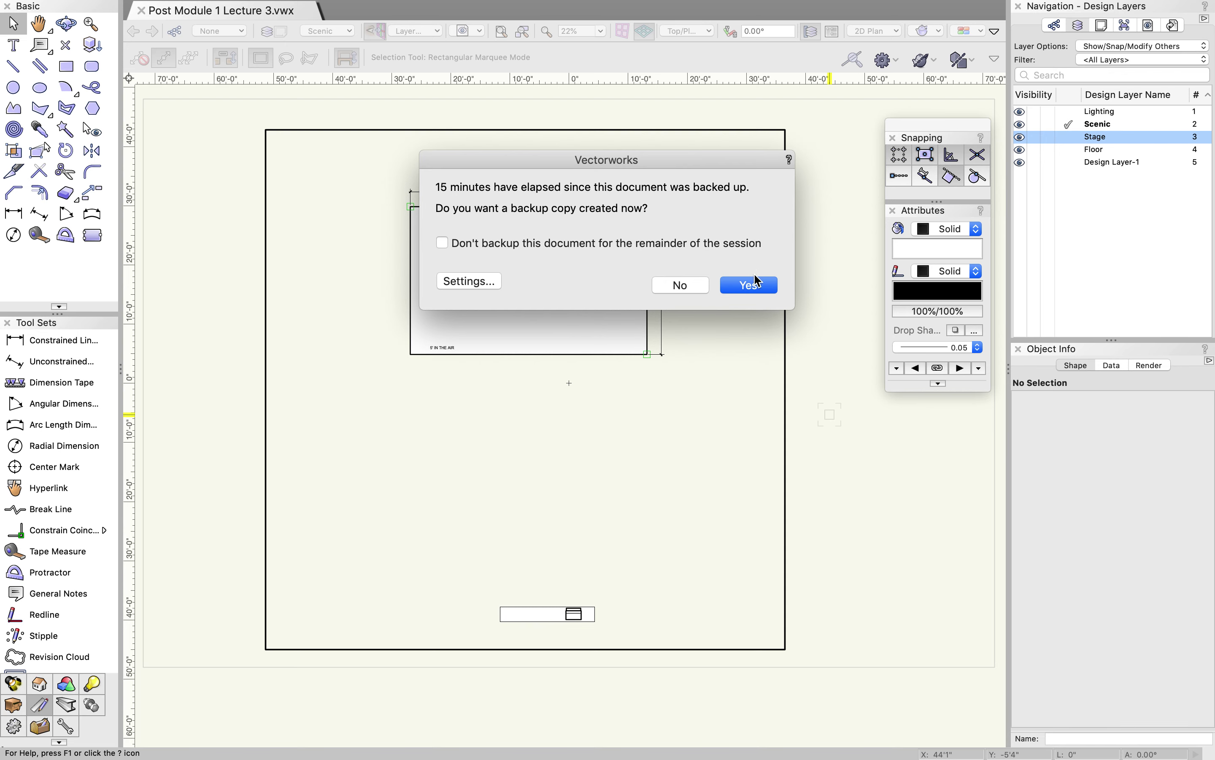
left_click(455, 246)
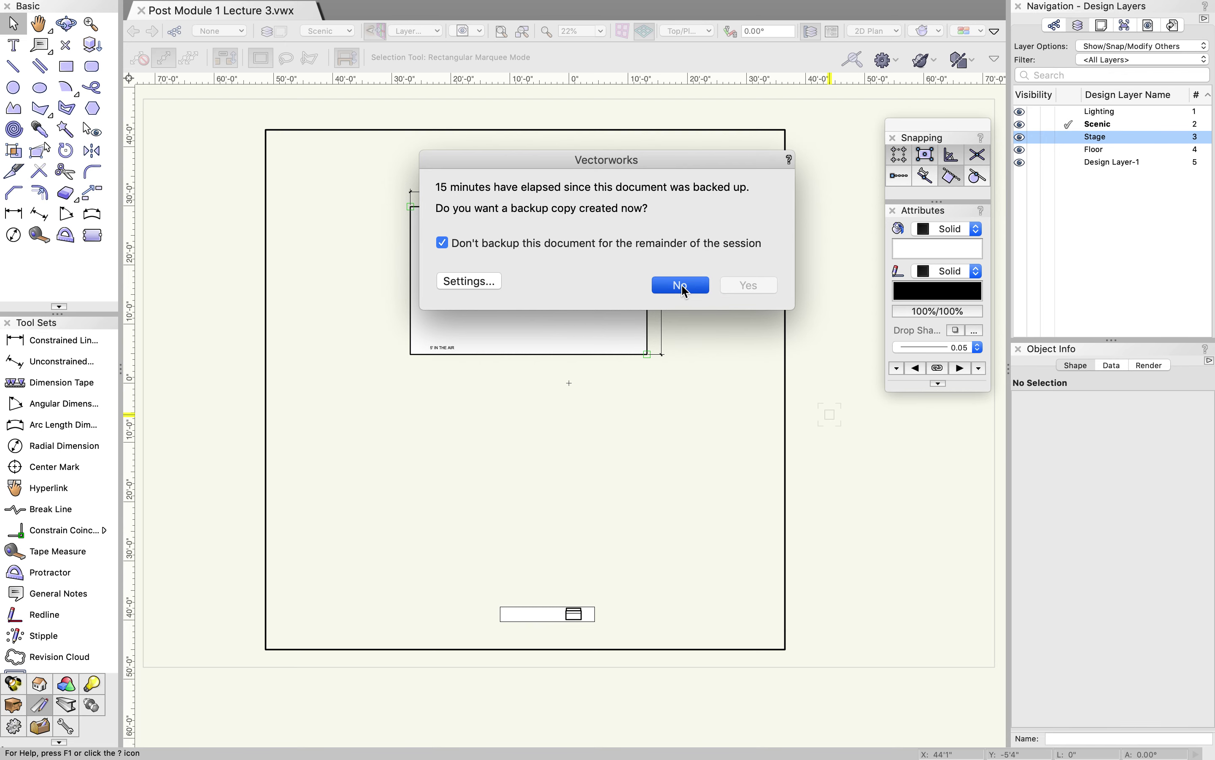
left_click(679, 282)
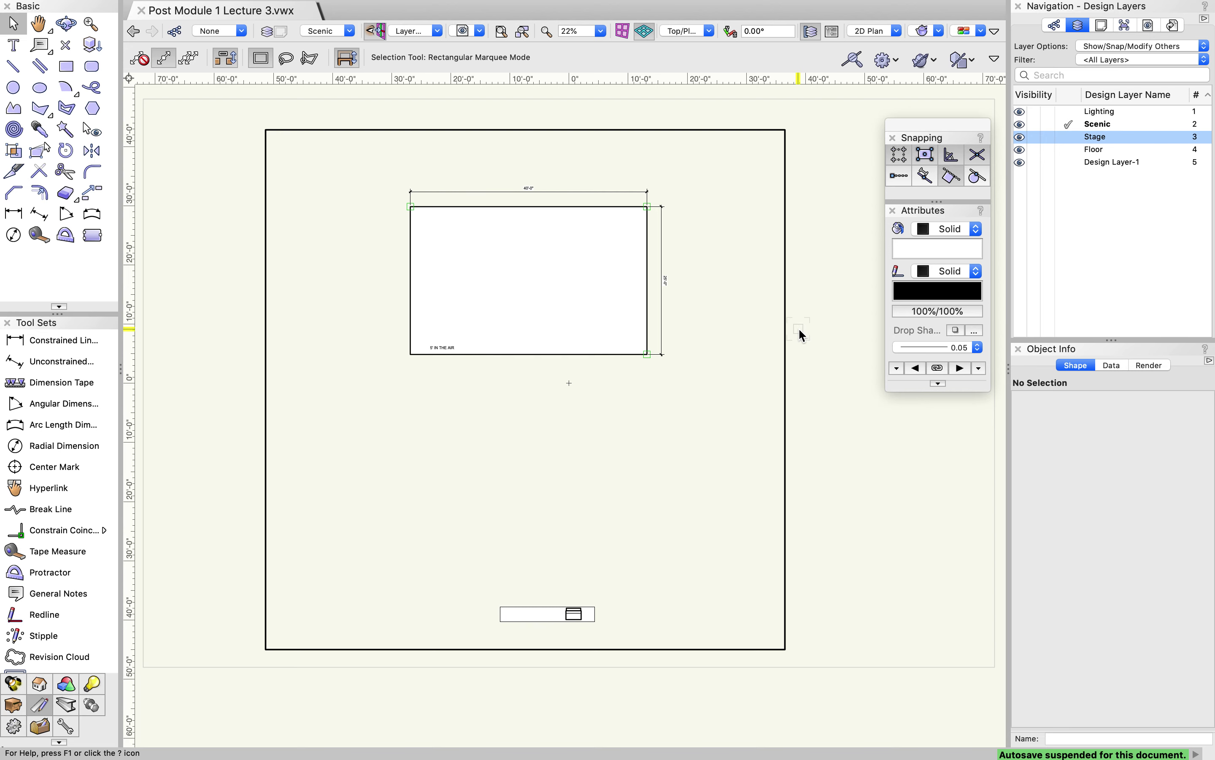
- List the document's classes for review
left_click(1059, 28)
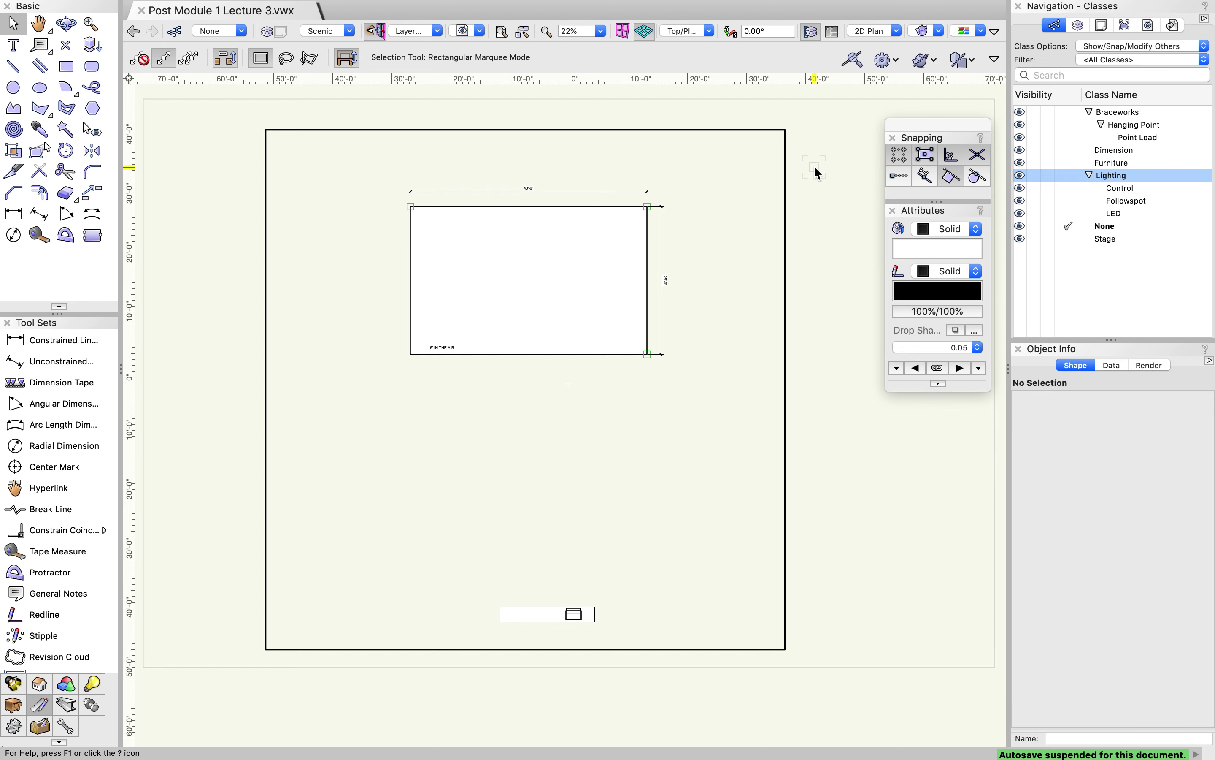
scroll(805, 146, "down", 4)
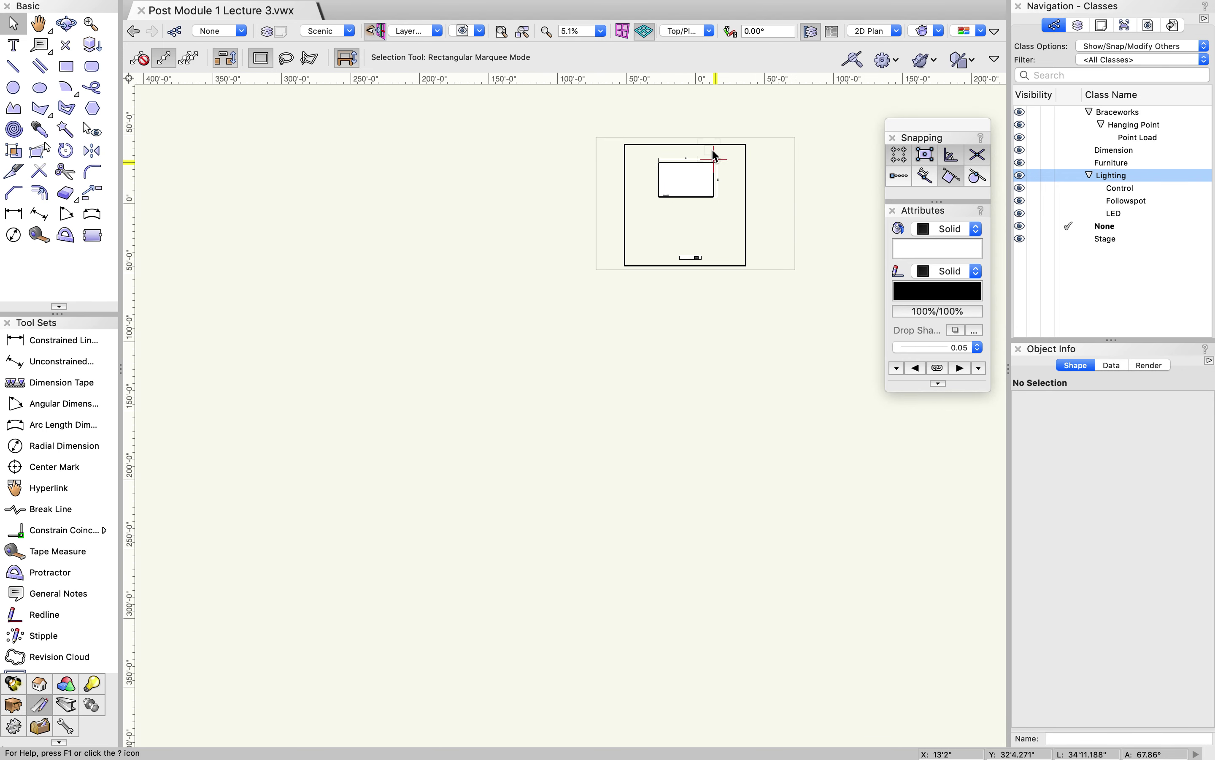
scroll(798, 138, "up", 2)
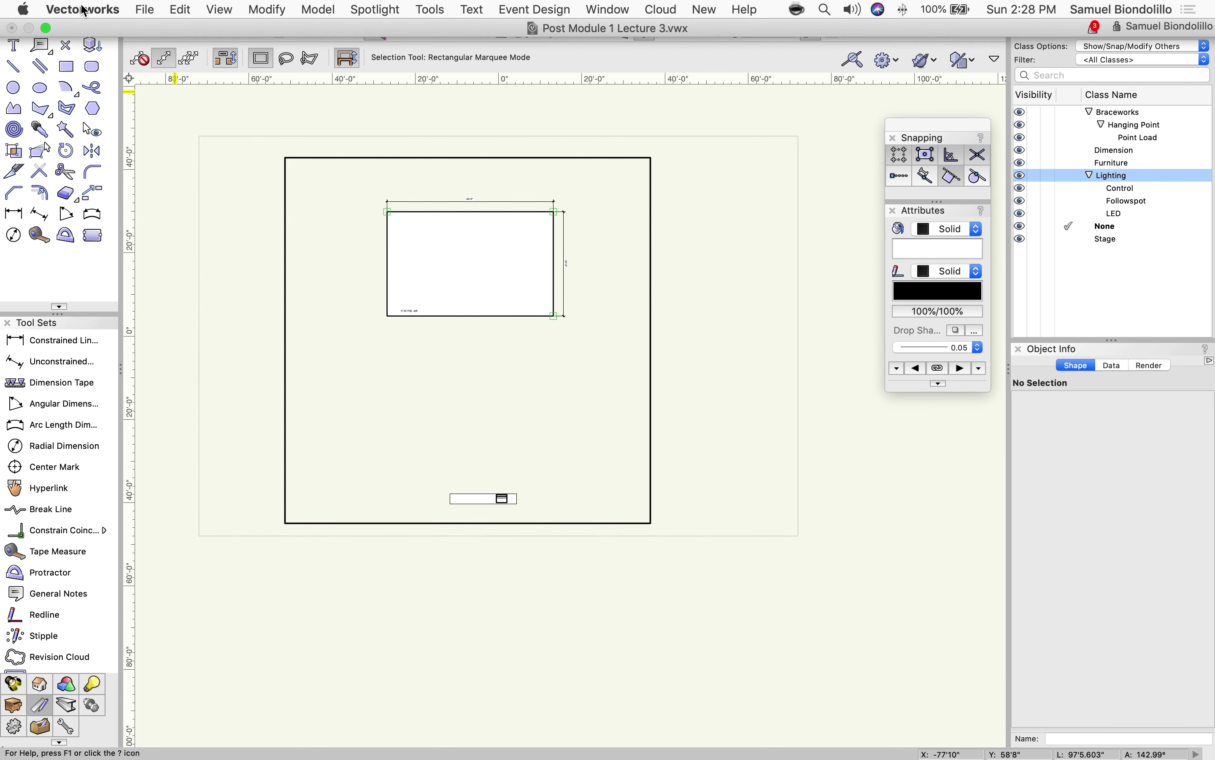
- Enable choosing a page size unavailable in printer setup in the document's page setup
left_click(143, 10)
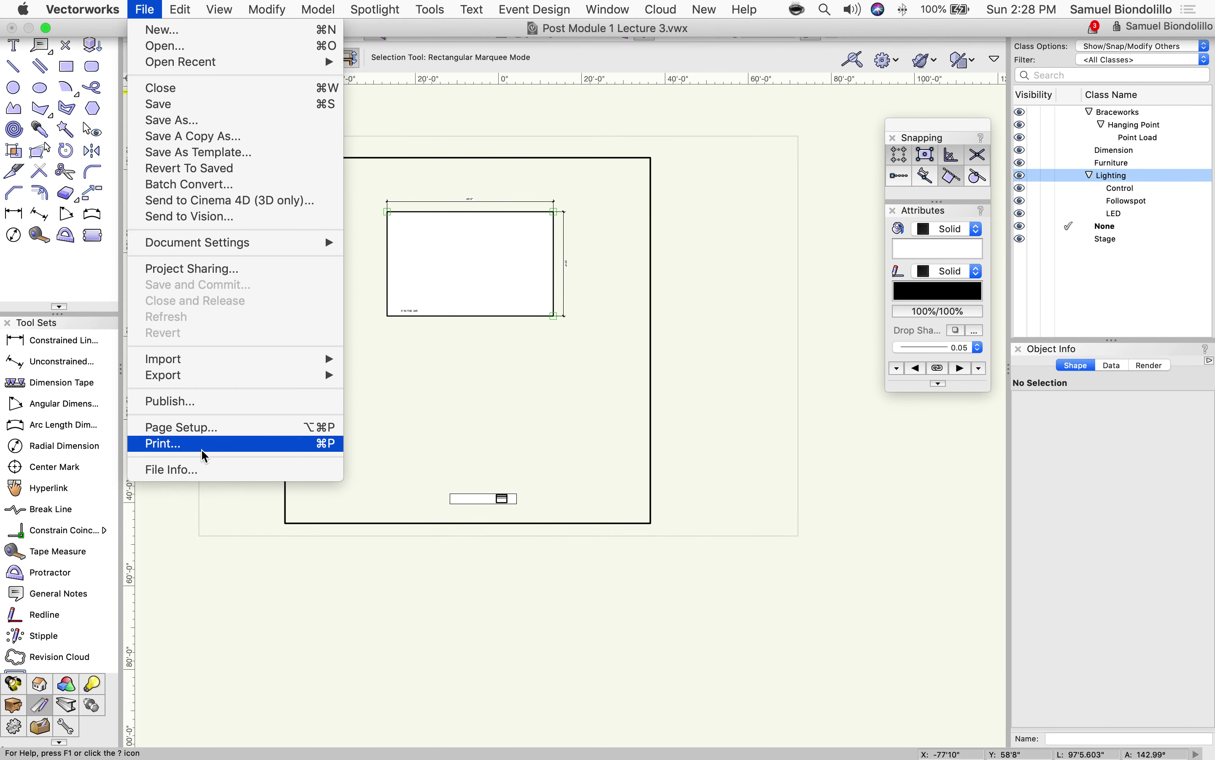
left_click(211, 437)
left_click_drag(528, 126, 456, 118)
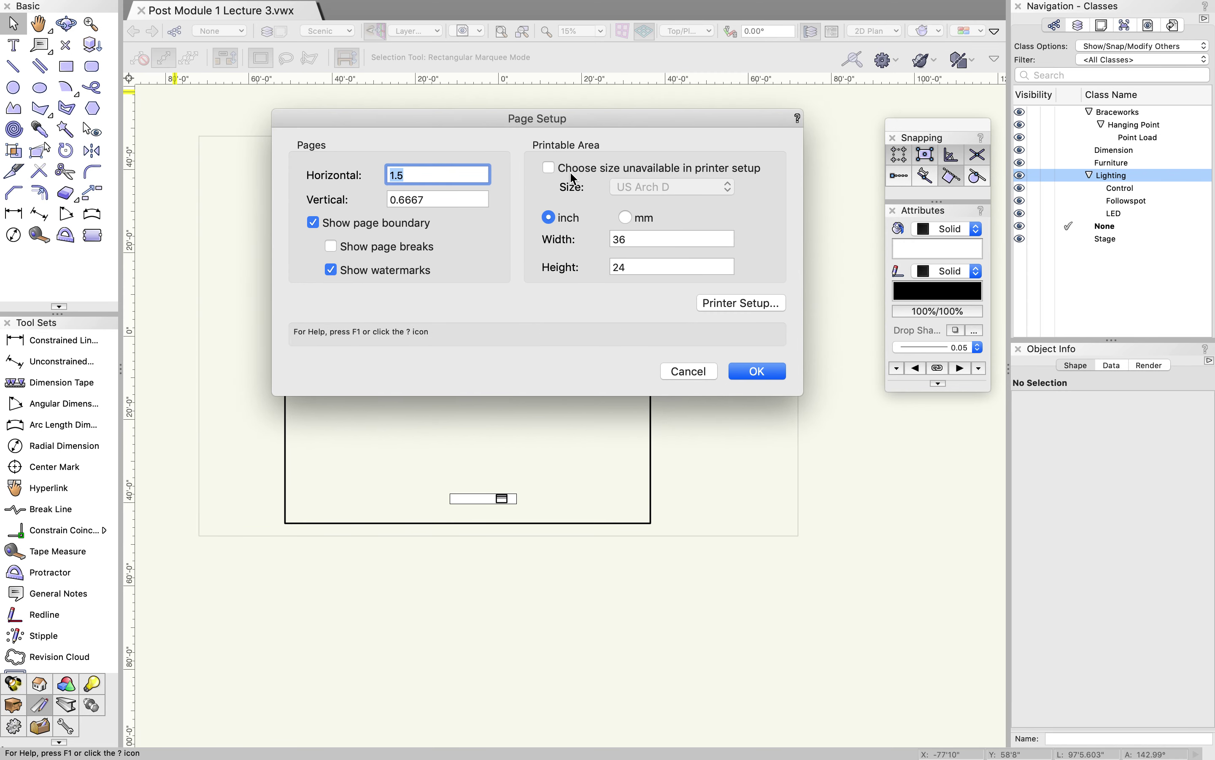
left_click(587, 168)
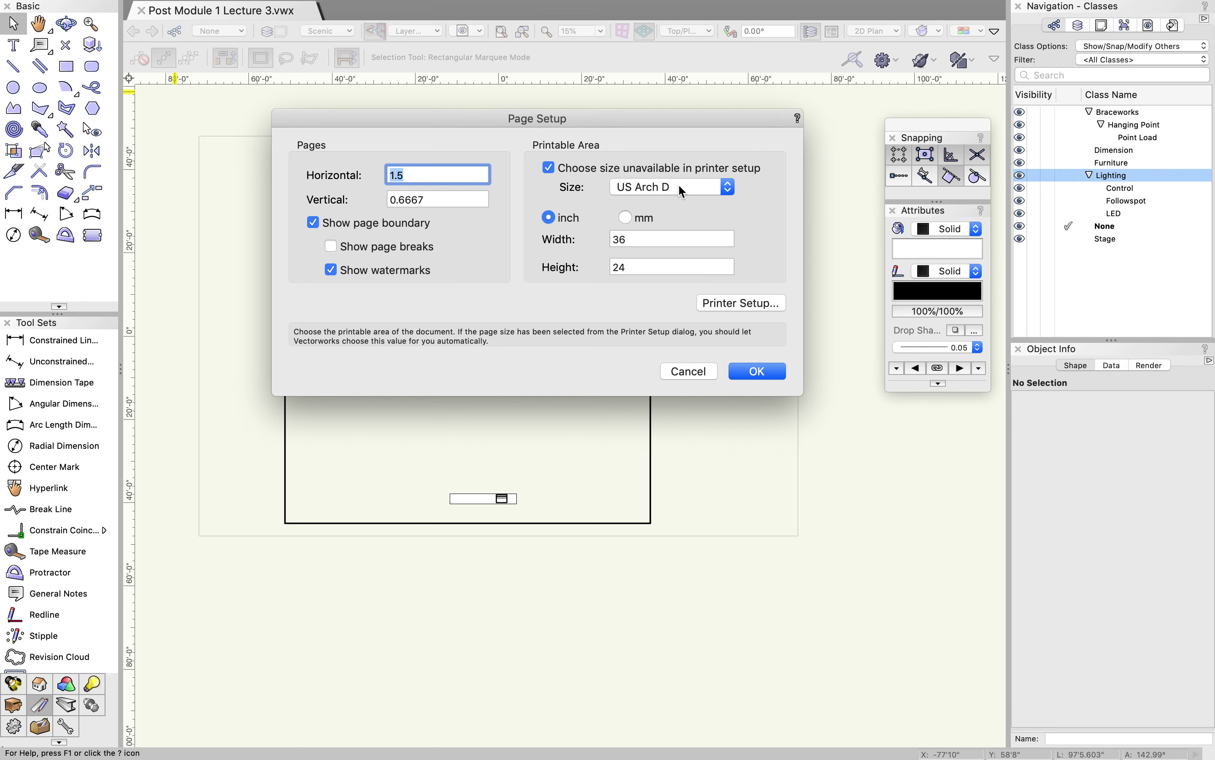
left_click(756, 371)
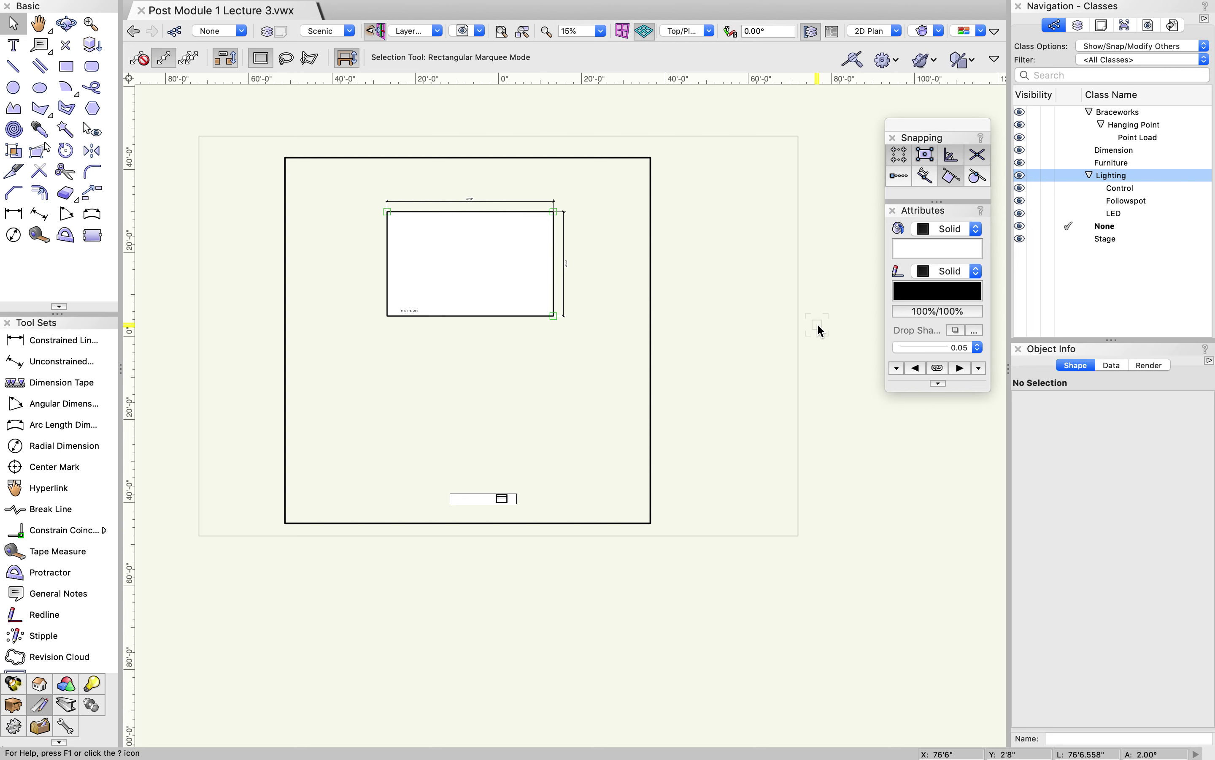
- Create a new sheet layer with sheet number 1 and the title Groundplan
left_click(274, 31)
left_click(549, 125)
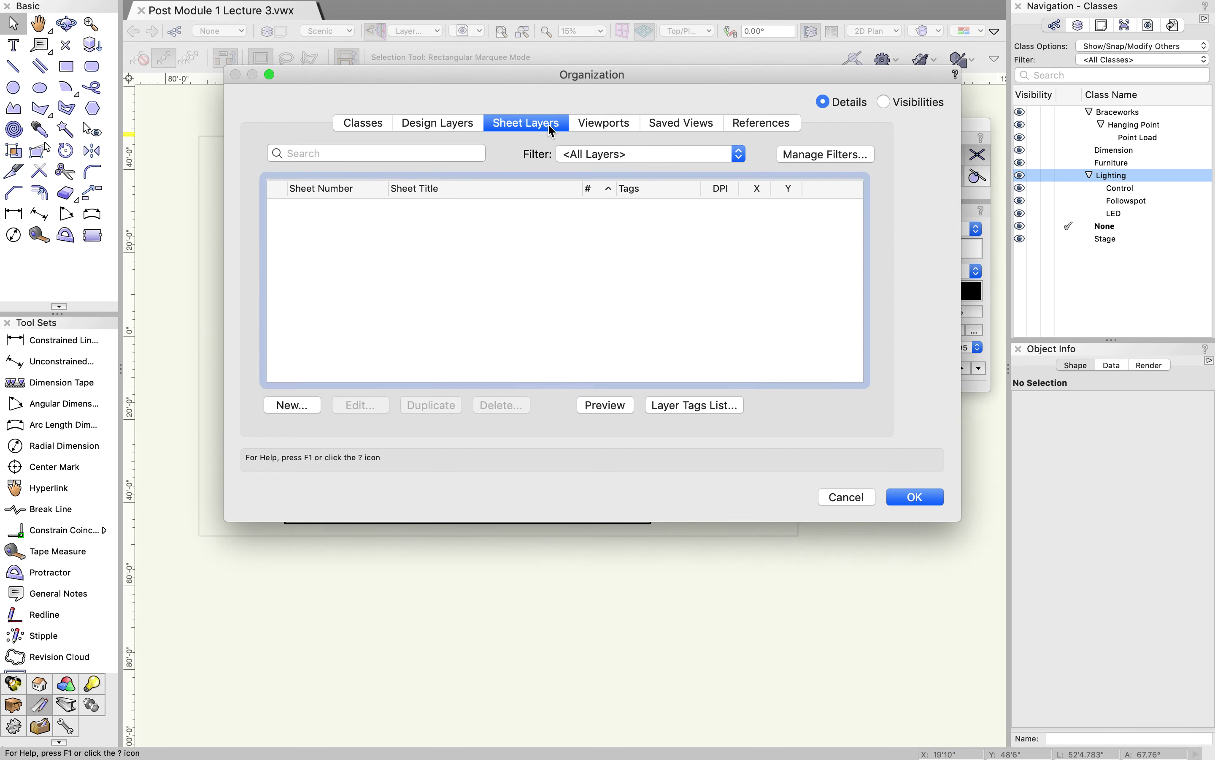
left_click(309, 405)
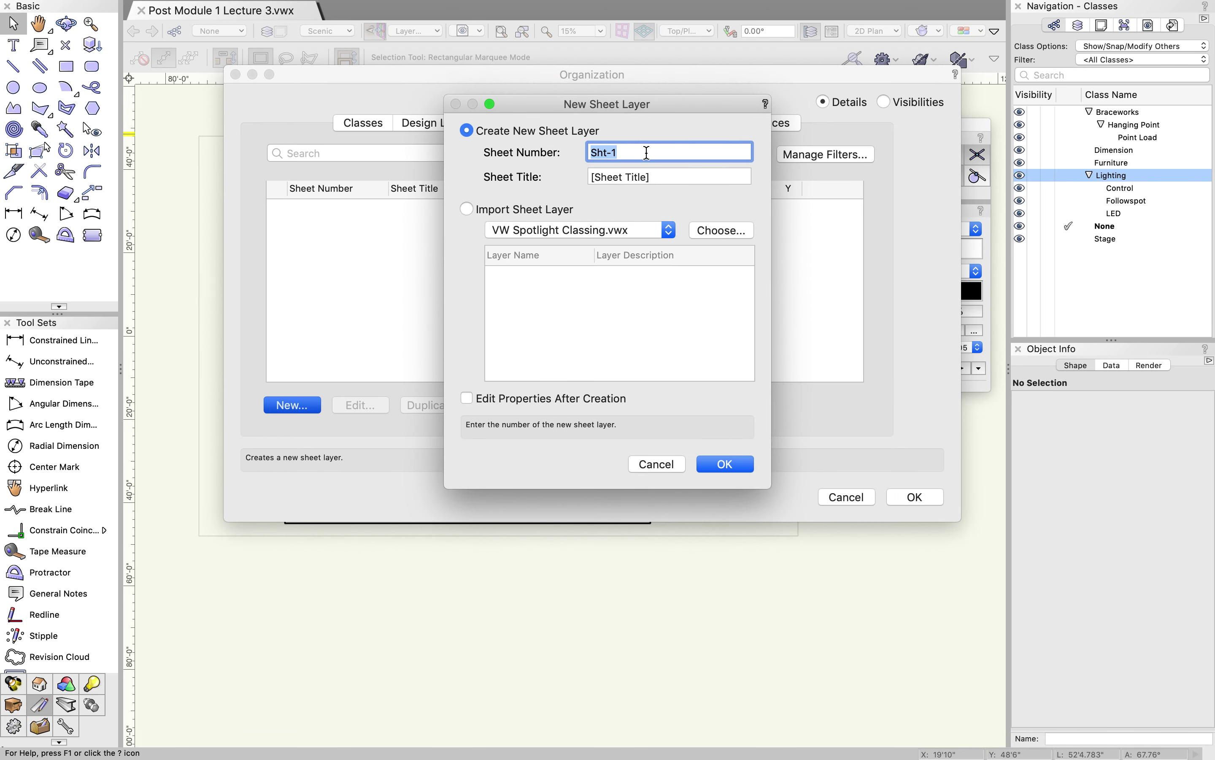
type("1")
key("Tab")
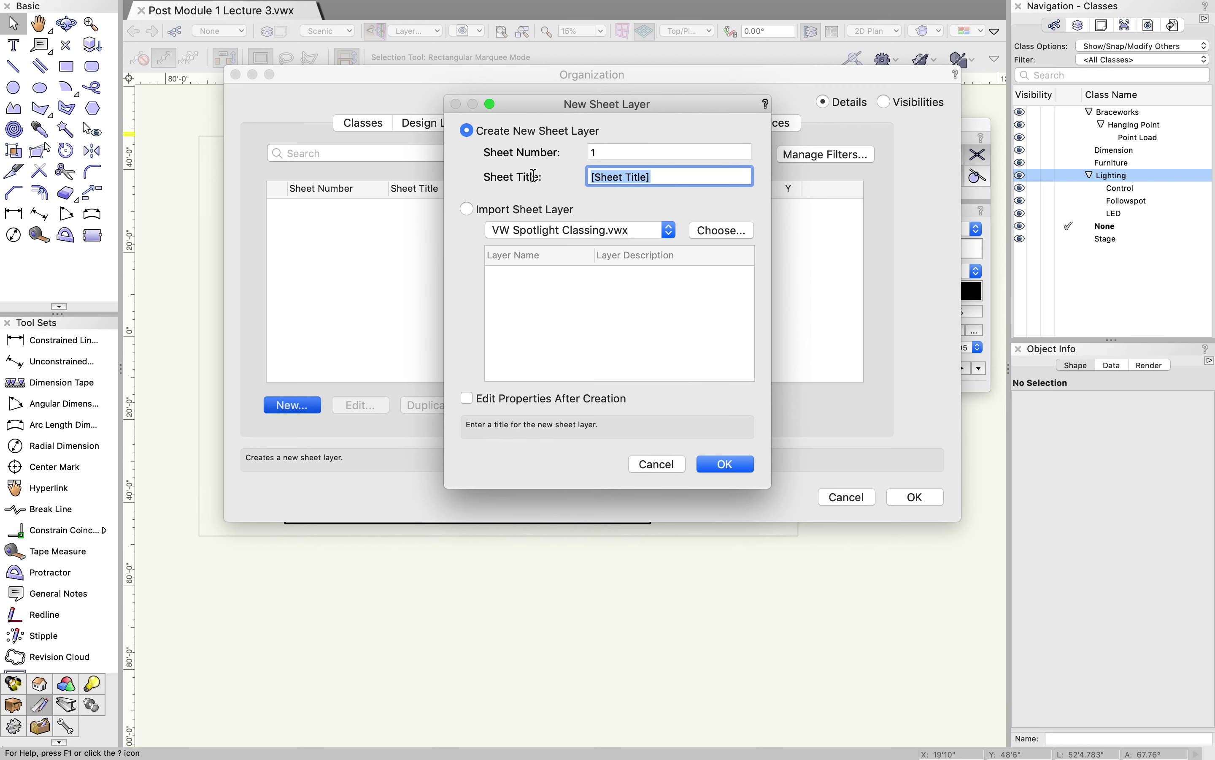
type("Groundplan")
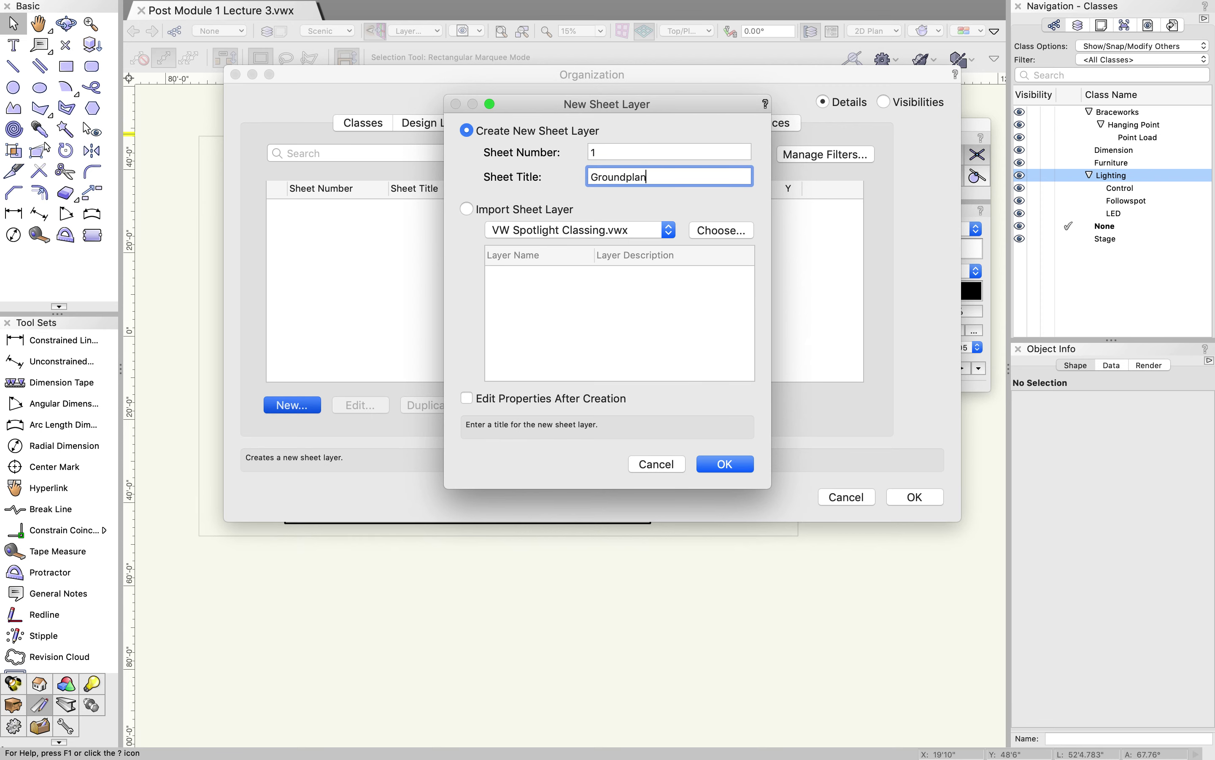
key("Return")
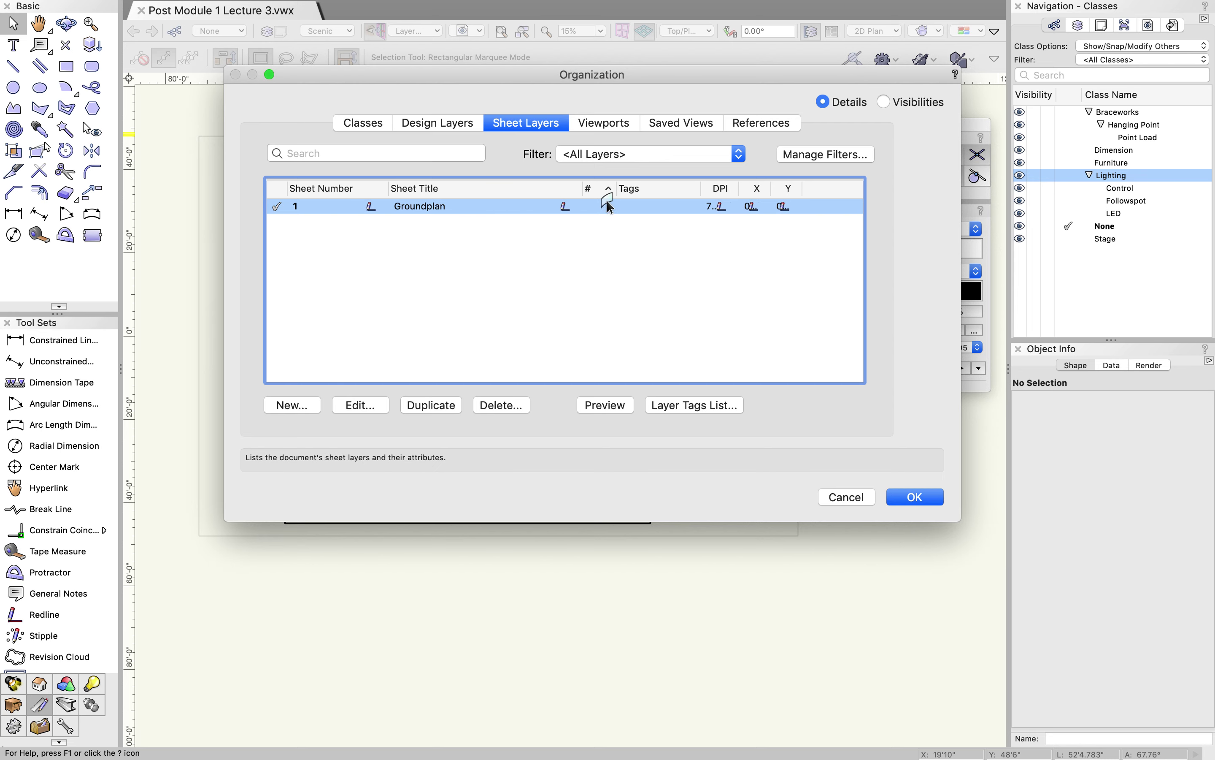
- Accept the organization settings and go to the Groundplan sheet layer
left_click(919, 491)
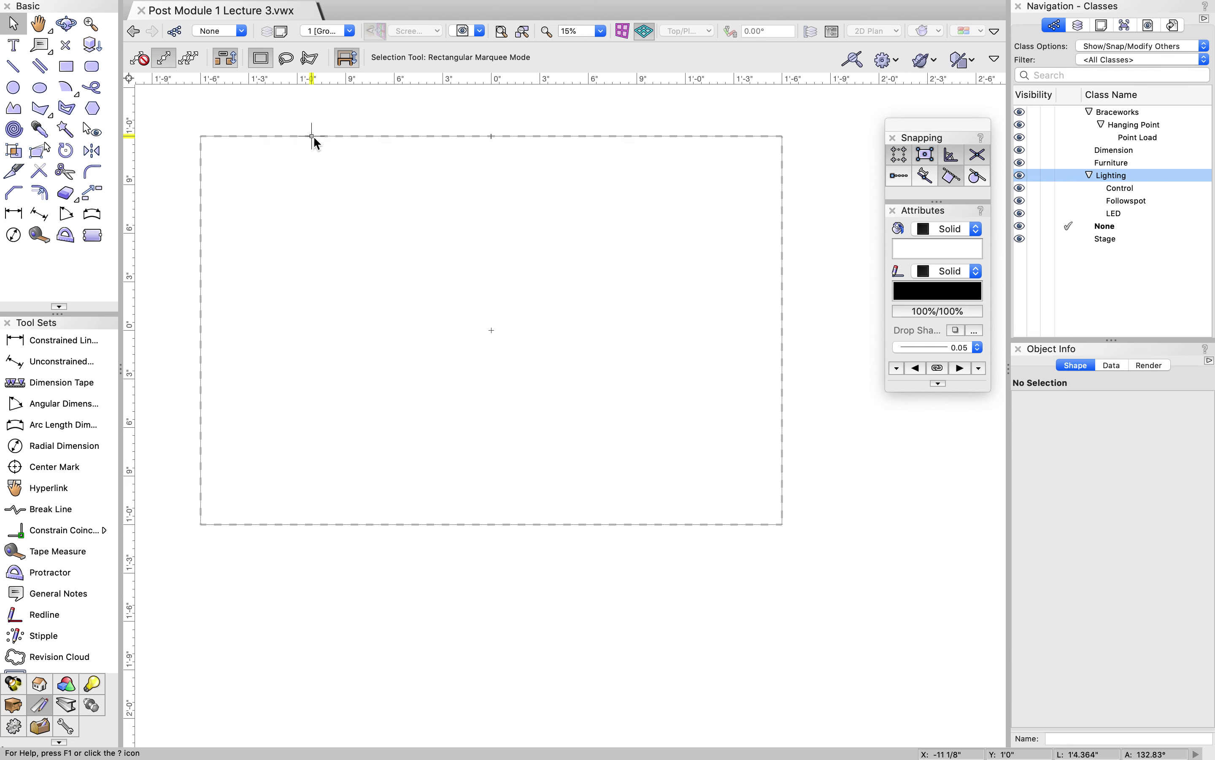
- Draw a horizontal test line about 6" long in the upper part of the Groundplan sheet and delete it
left_click(14, 66)
left_click(358, 245)
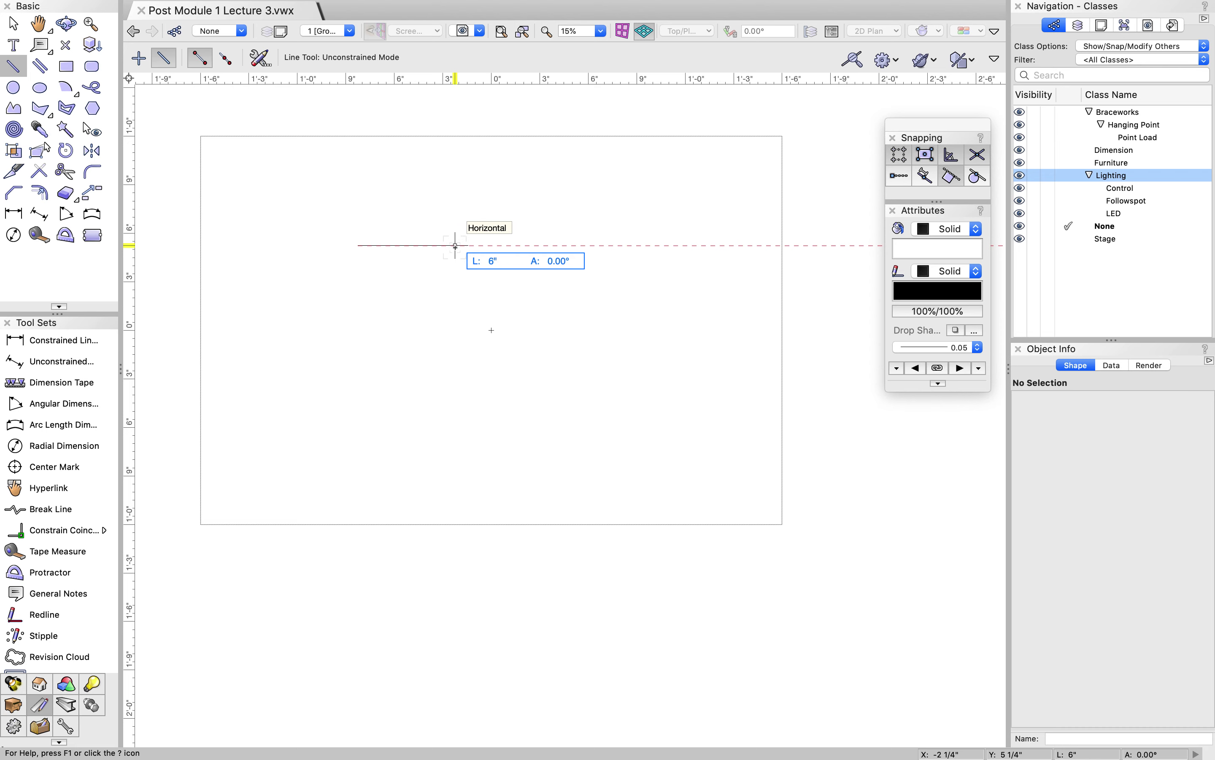
left_click(455, 245)
key("Delete")
- Look at the Lighting design layer and return to the Groundplan sheet layer
left_click(321, 31)
left_click(358, 153)
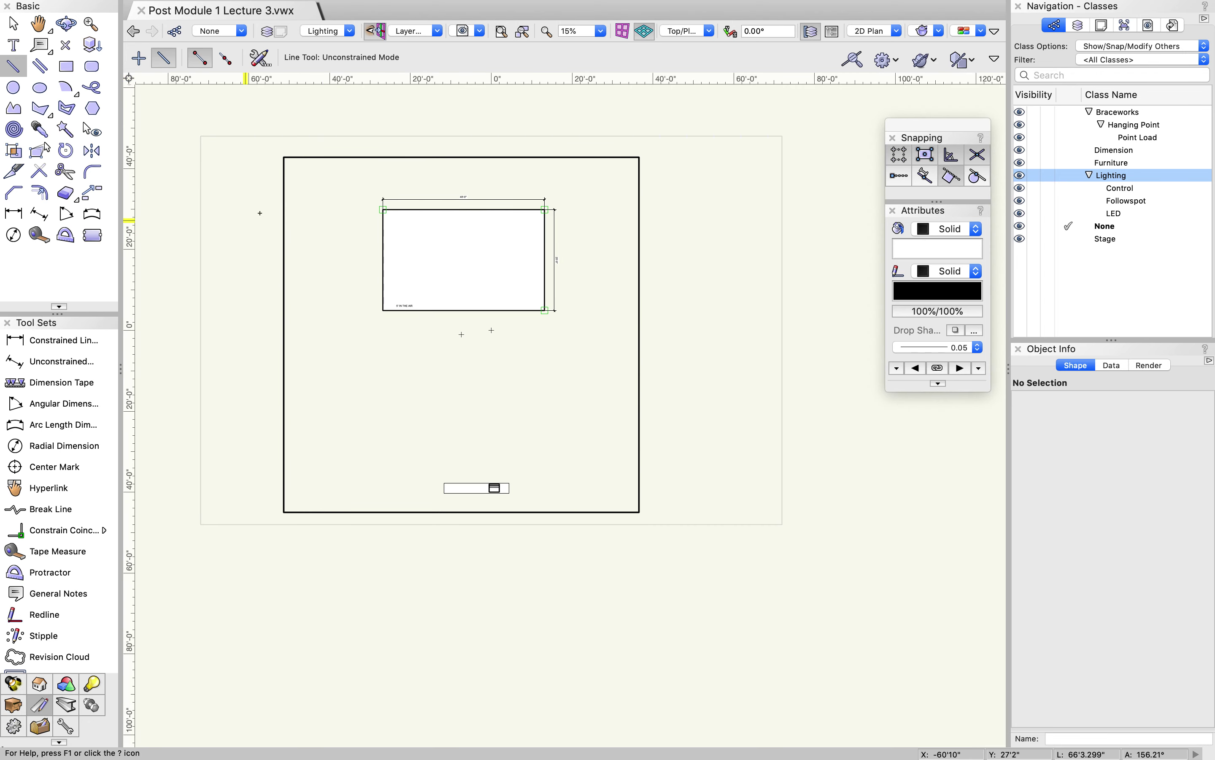
left_click(324, 31)
left_click(350, 119)
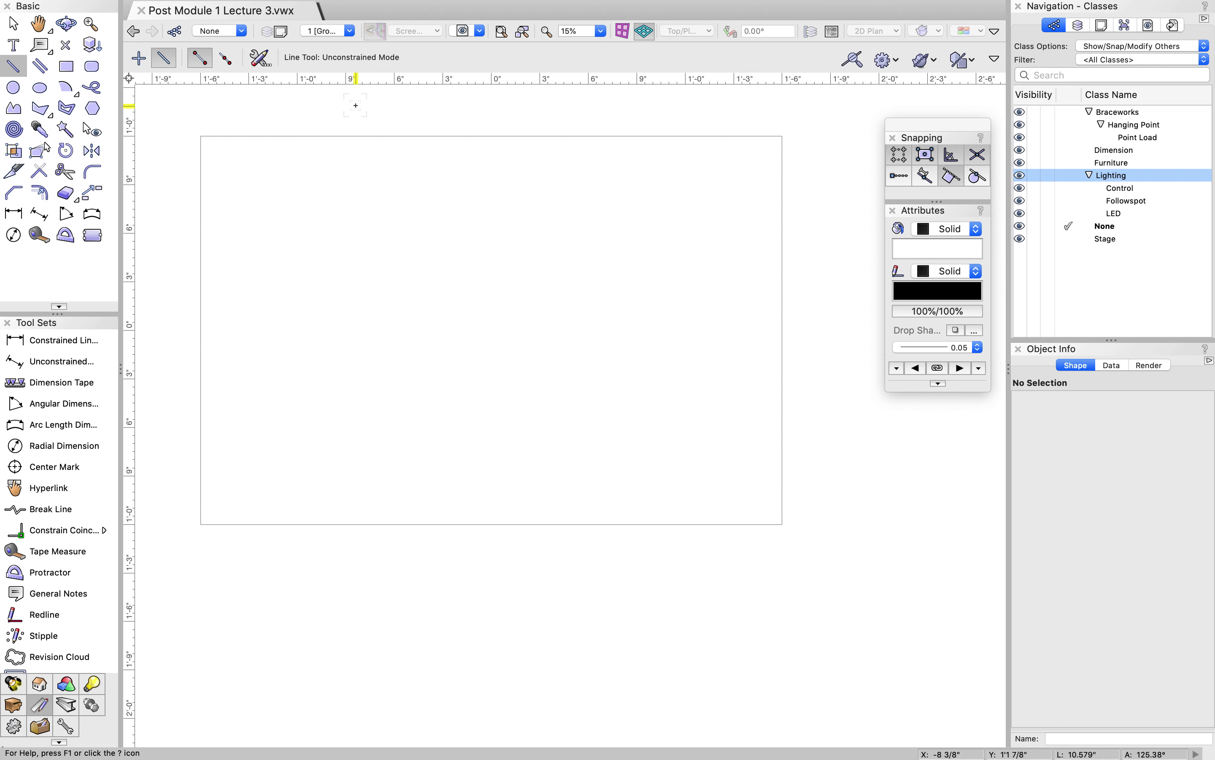
- Draw a horizontal test line about 1'1 5/8" long just above the Groundplan sheet's center and delete it
left_click(293, 287)
left_click(514, 287)
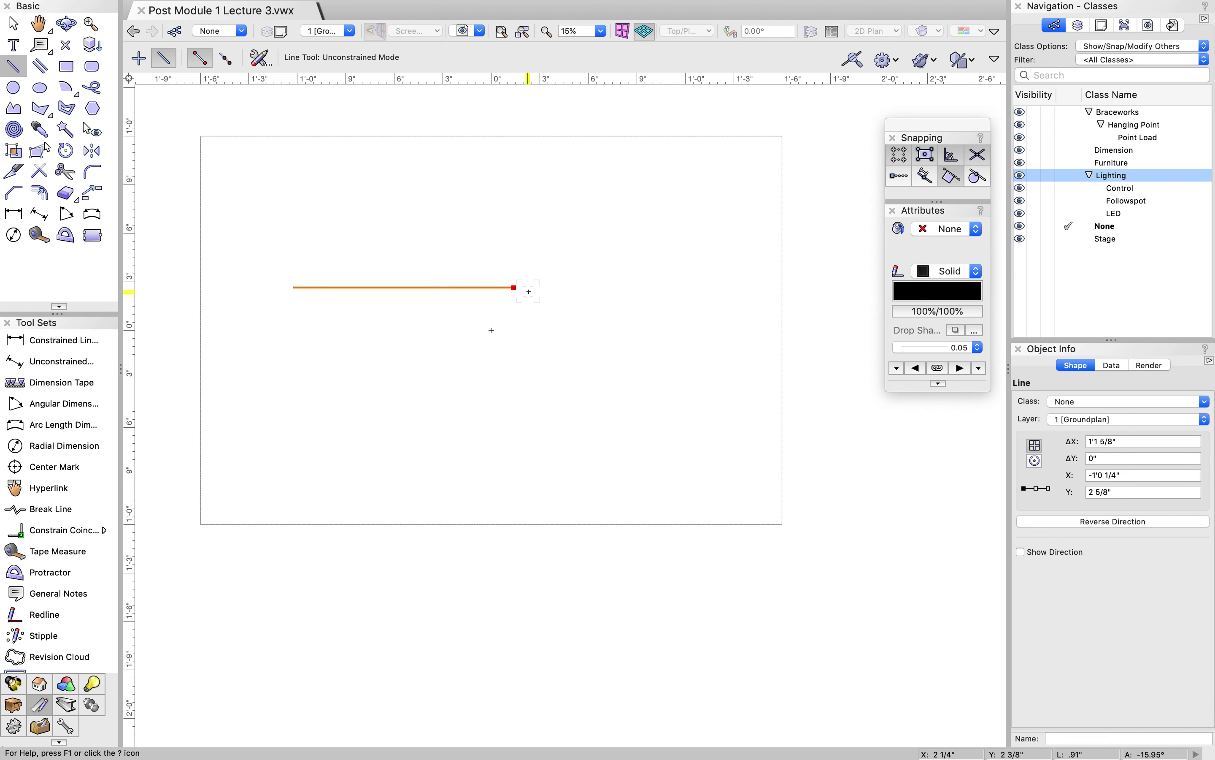
key("Delete")
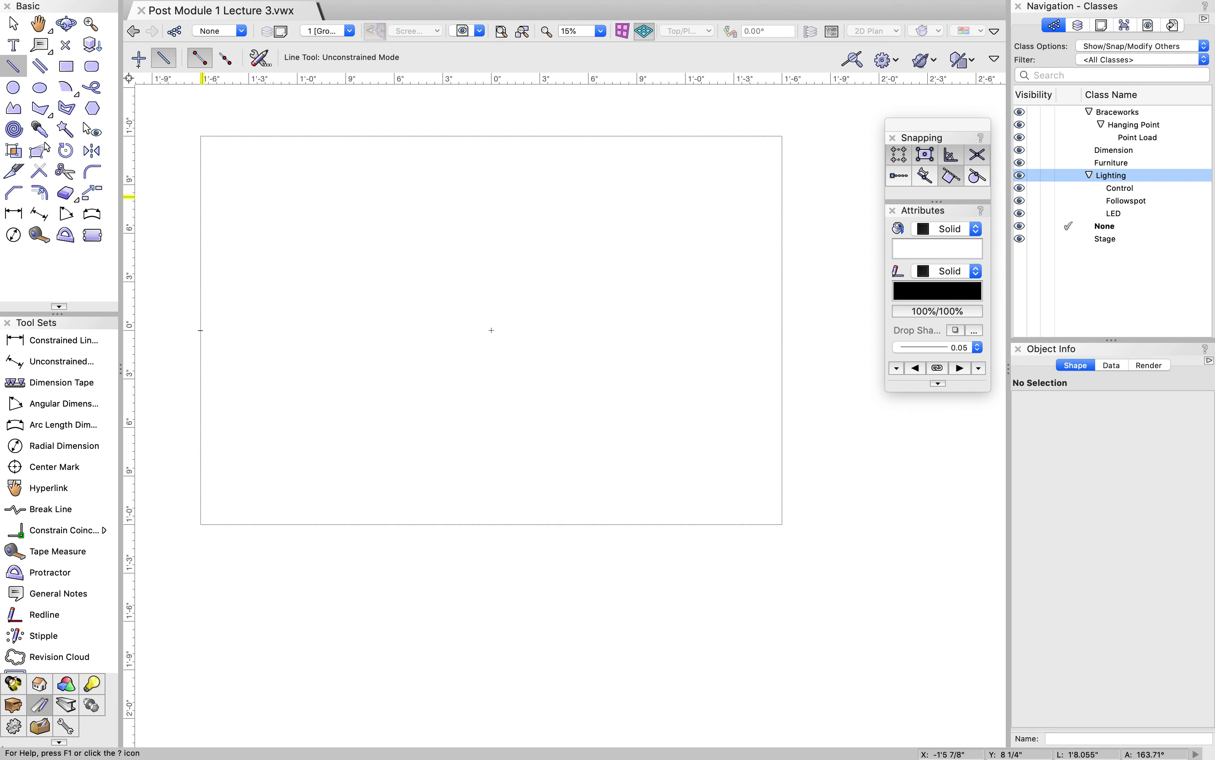
- Set the Groundplan sheet's printer setup to ARCH D paper in landscape orientation and apply the page setup
left_click(145, 9)
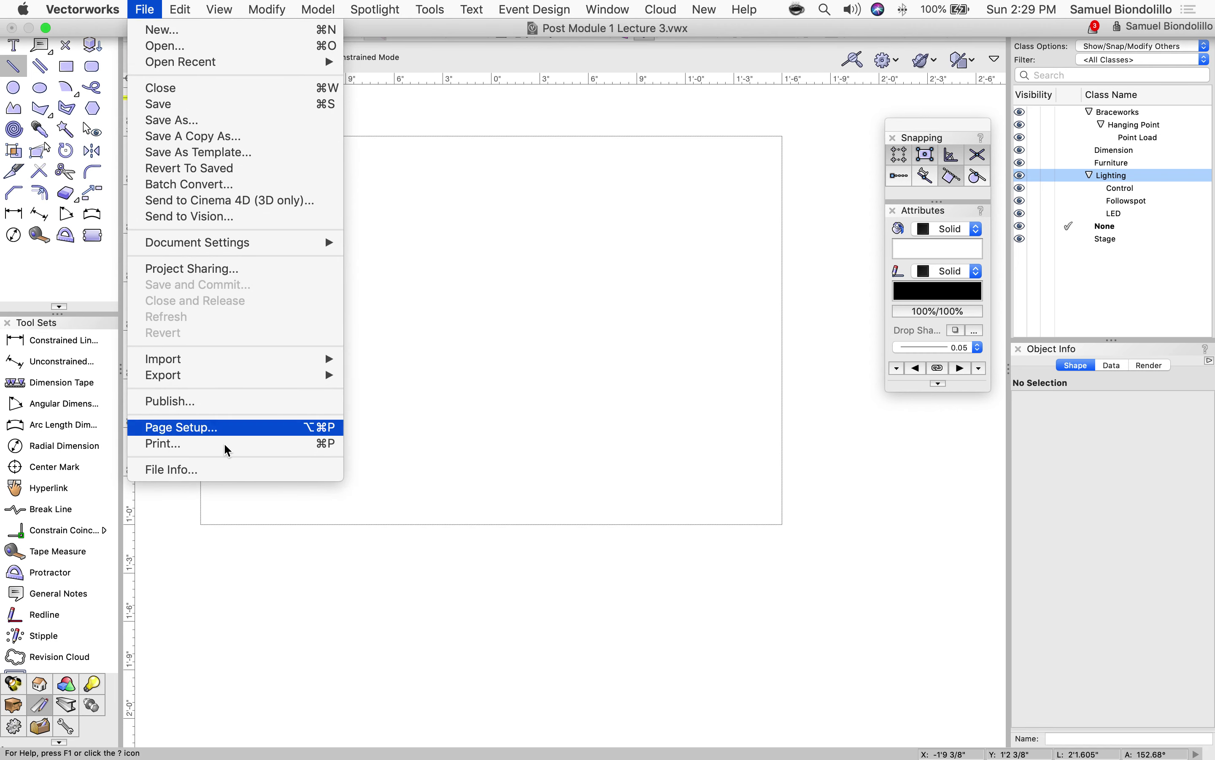
left_click(221, 428)
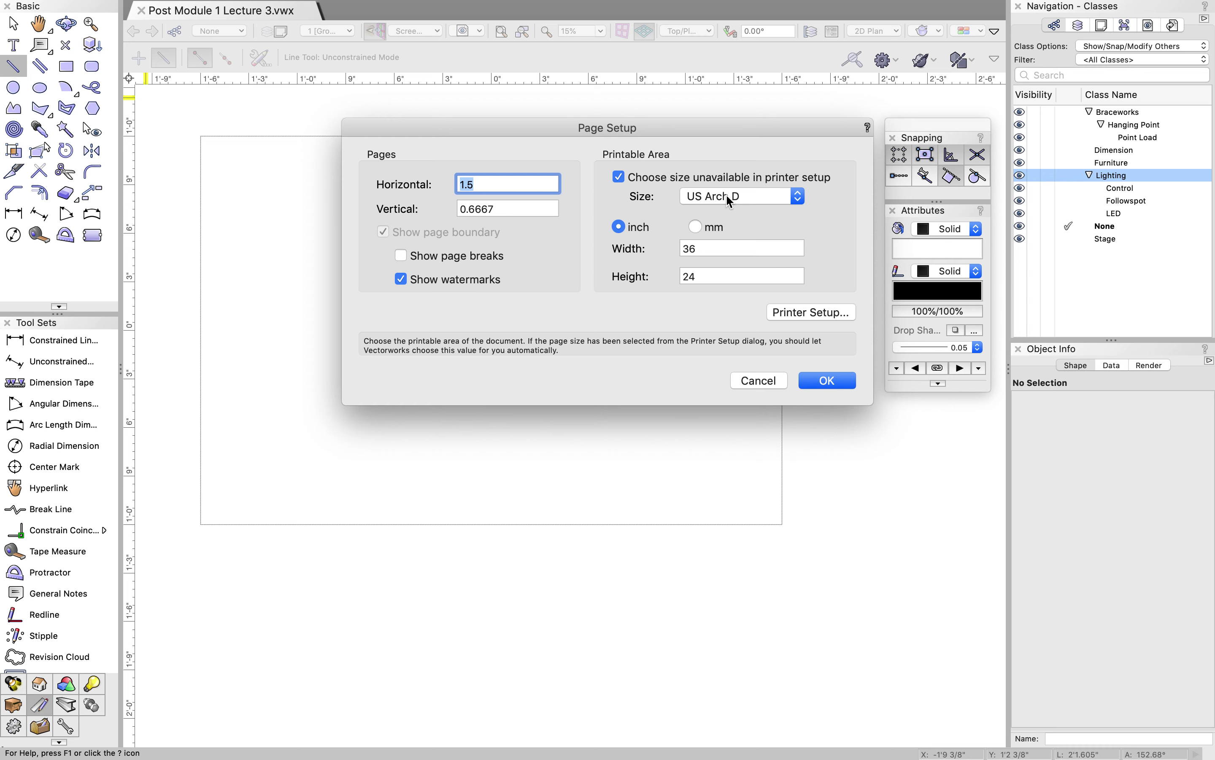
left_click(808, 321)
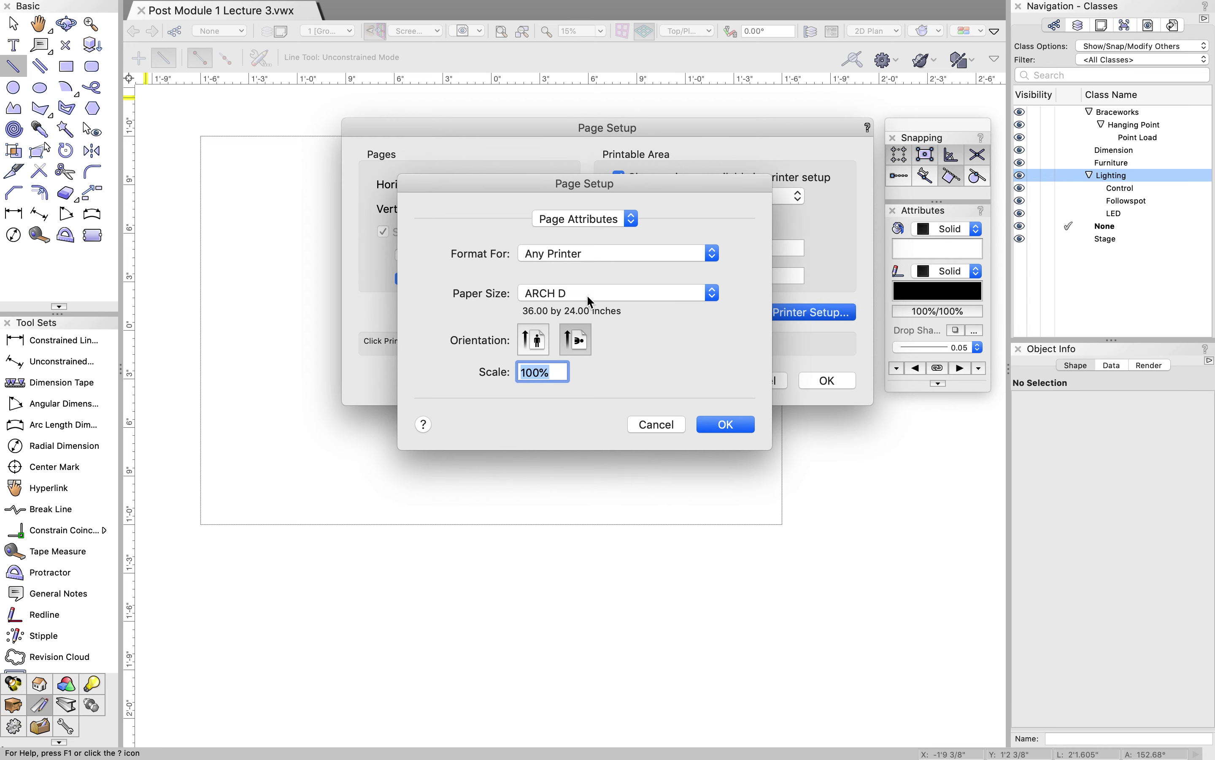
left_click(722, 436)
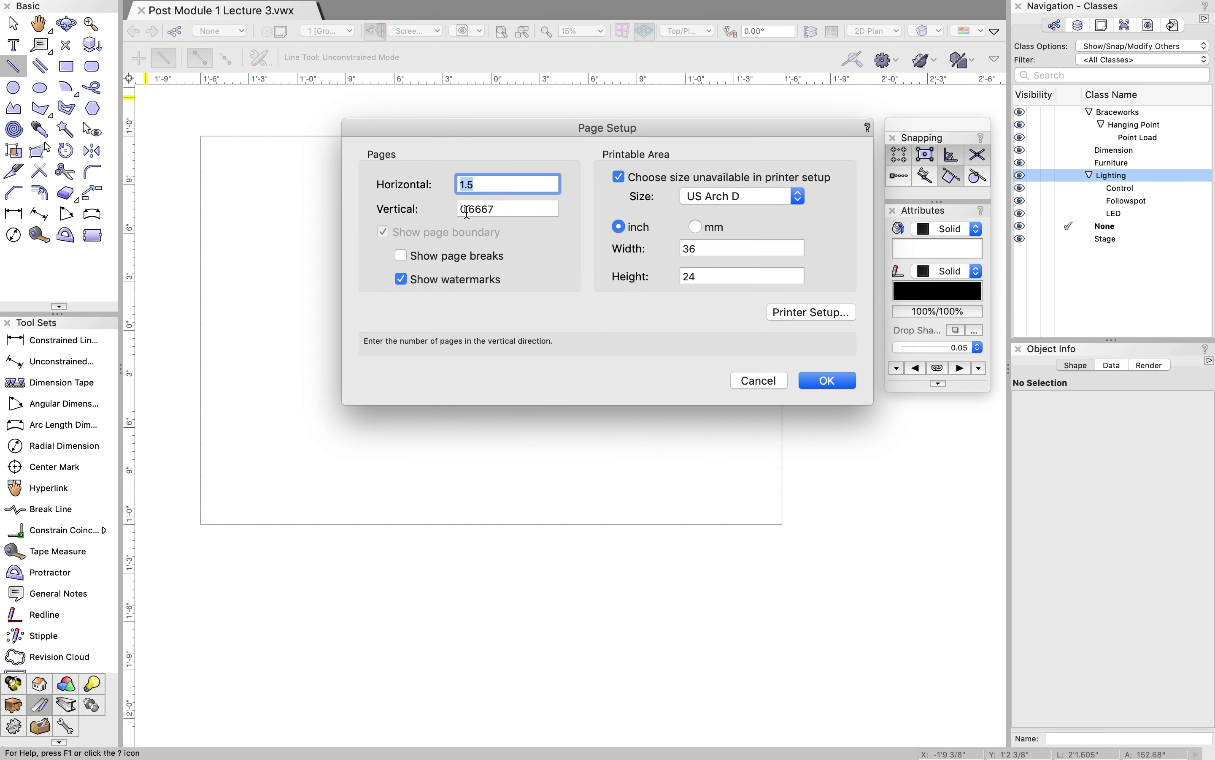
left_click(825, 313)
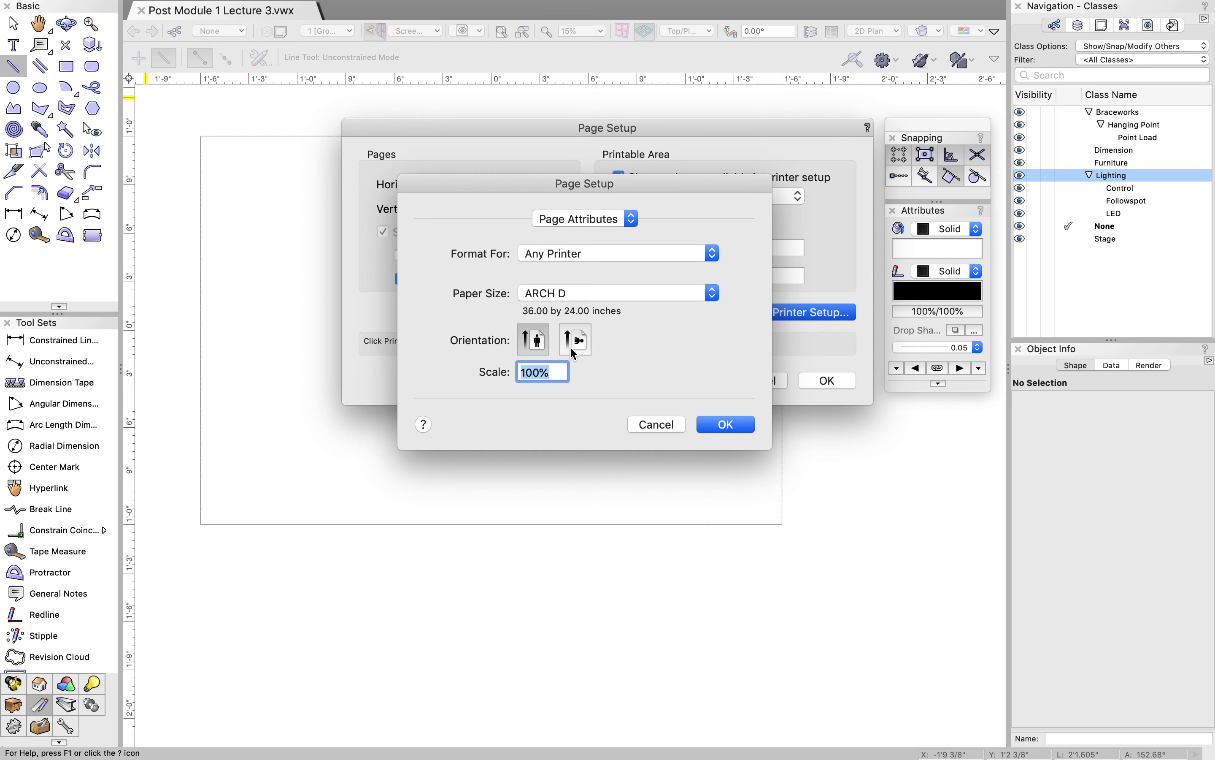
left_click(725, 427)
left_click(829, 380)
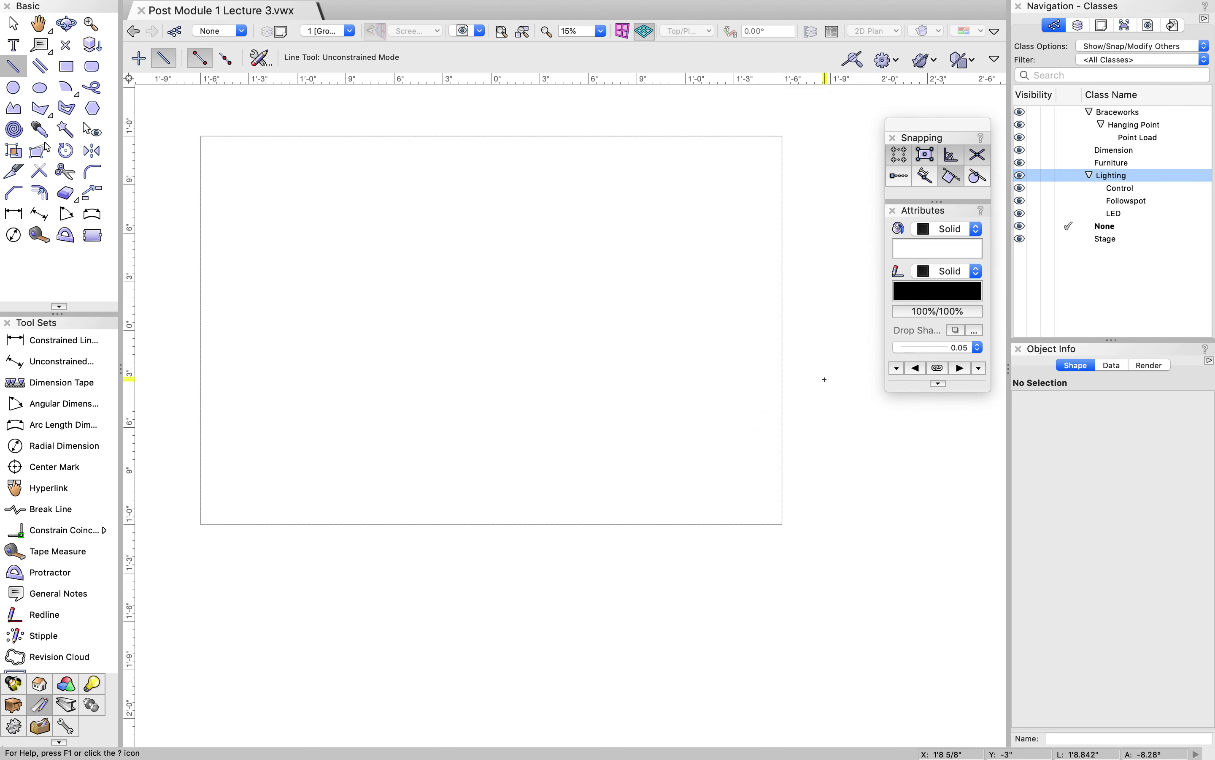
- Examine the Groundplan sheet's page boundary and check its page counts and printable size in the page setup
scroll(352, 139, "down", 3)
scroll(354, 141, "up", 5)
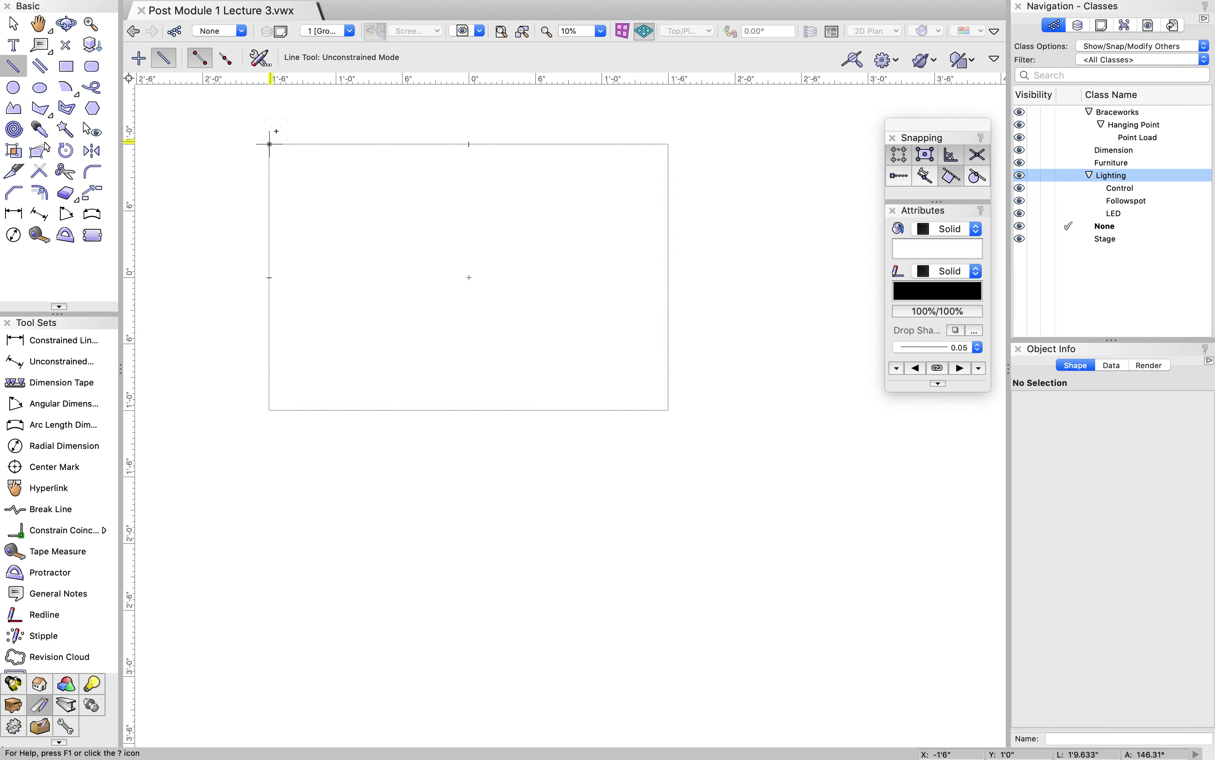
scroll(526, 247, "down", 4)
scroll(599, 260, "up", 3)
scroll(431, 207, "up", 2)
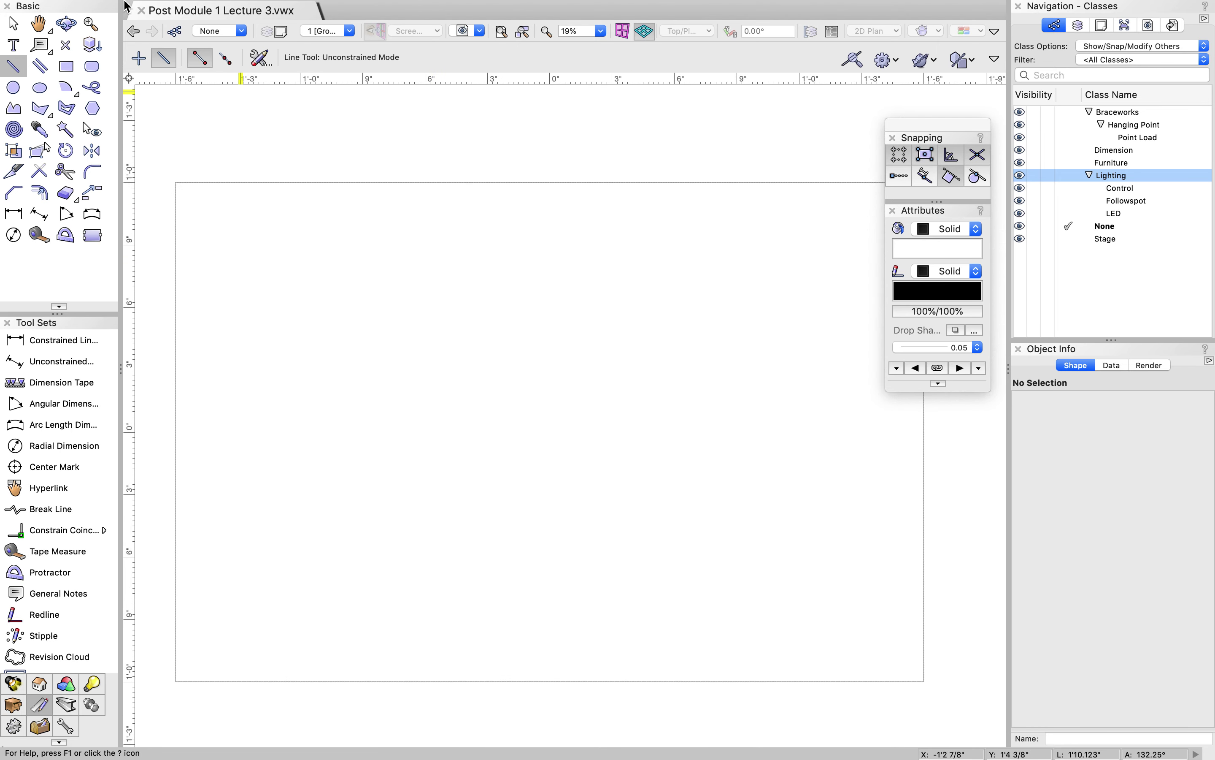
left_click(145, 8)
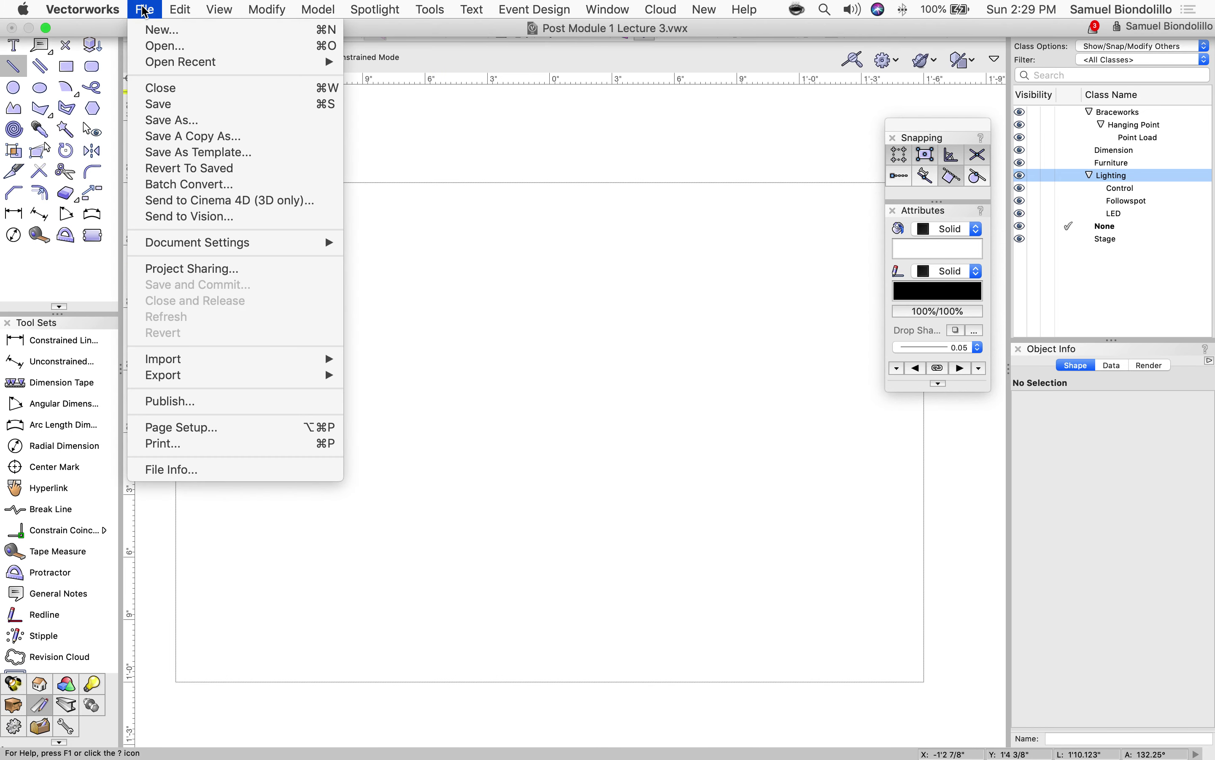
left_click(234, 428)
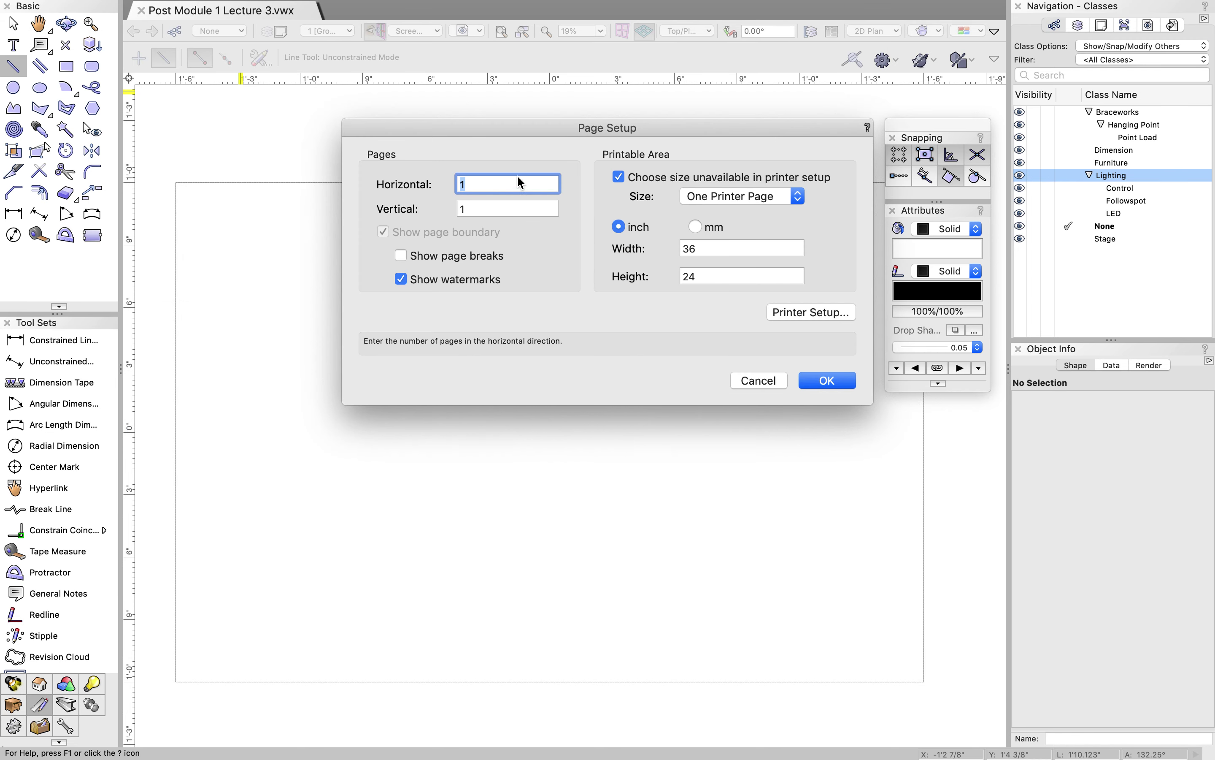
left_click(835, 381)
key("x")
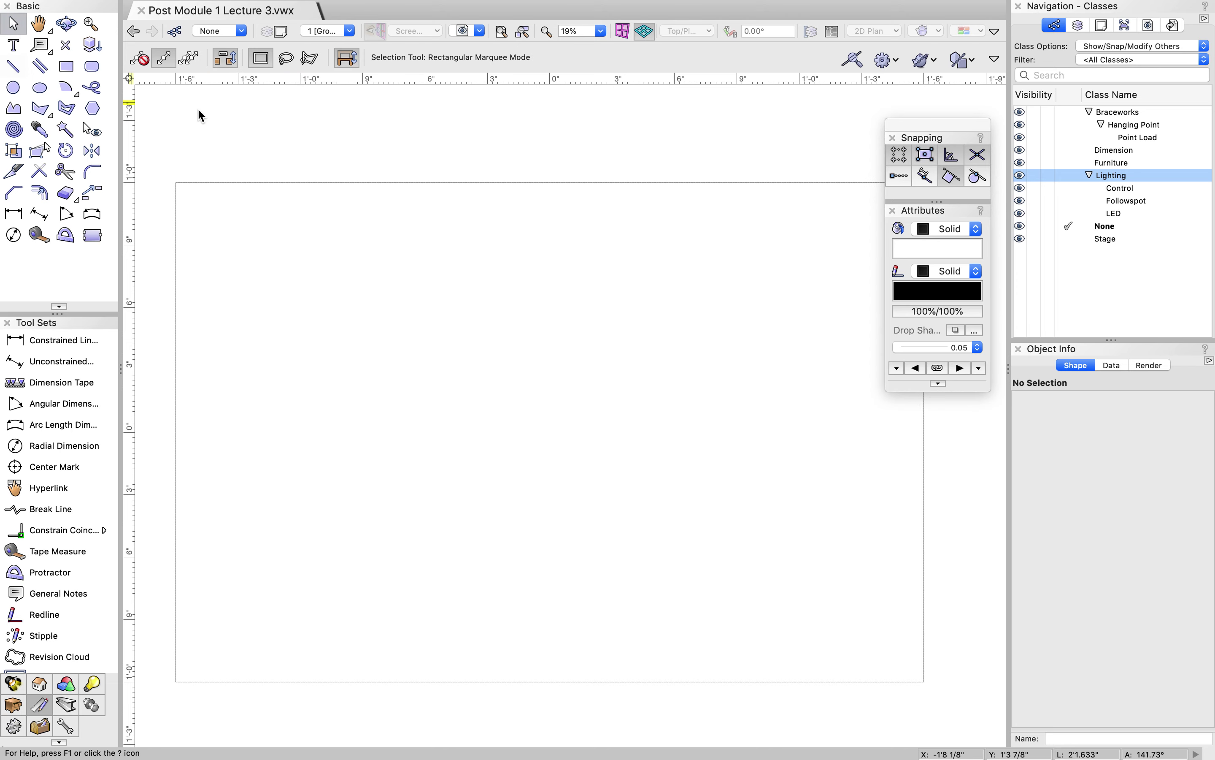
- Compare the Lighting design layer with the Groundplan sheet layer by switching between them, finishing on the Groundplan sheet
left_click(328, 31)
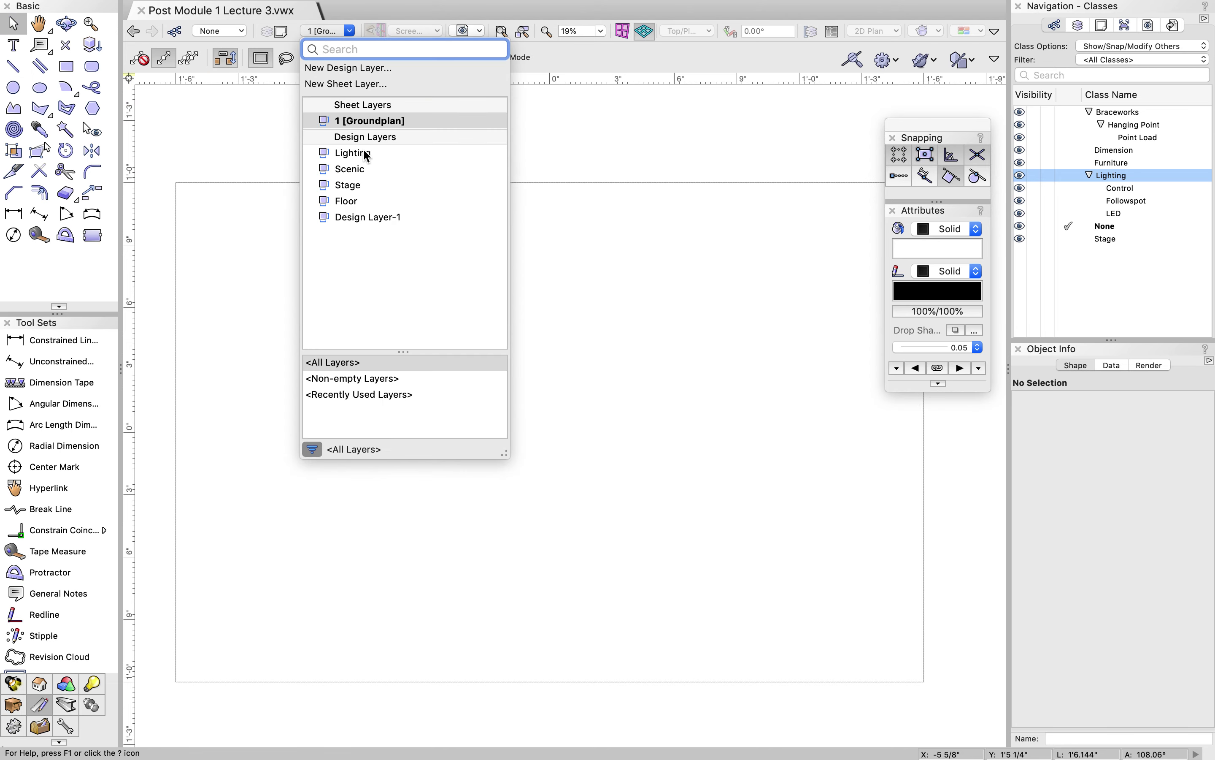
left_click(354, 153)
scroll(421, 181, "down", 1)
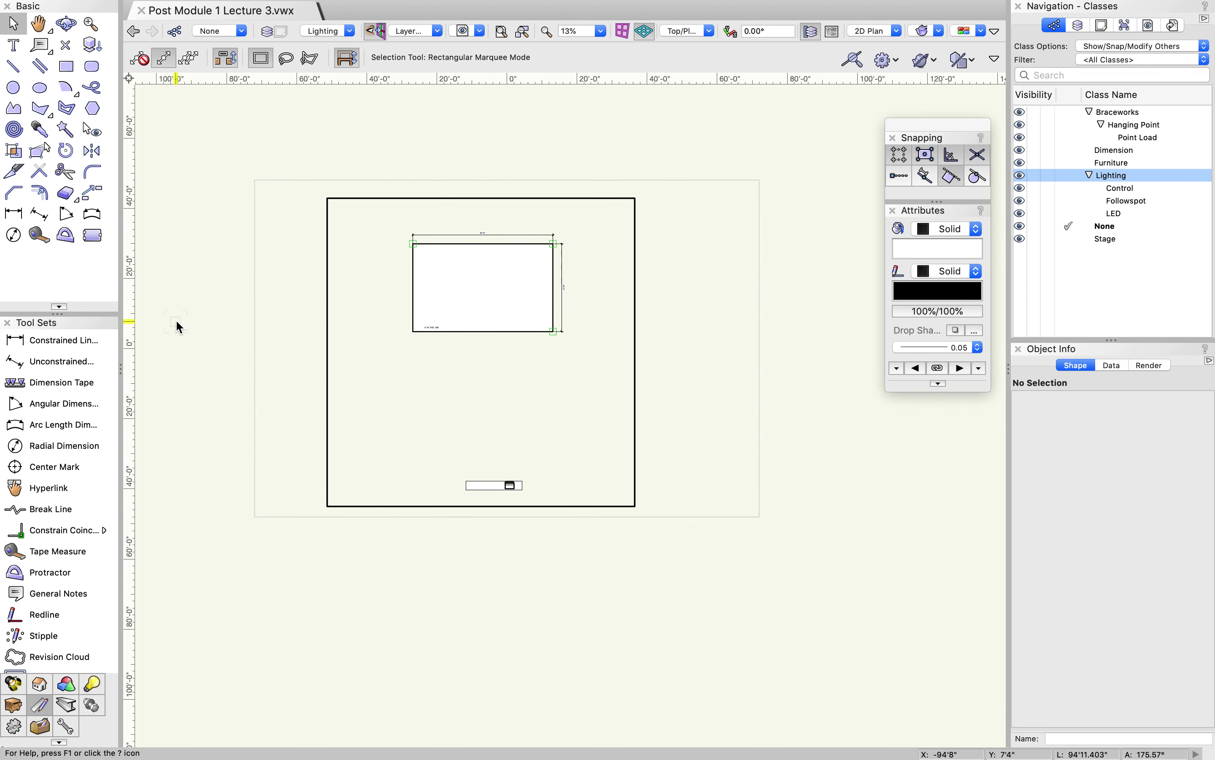
left_click(337, 34)
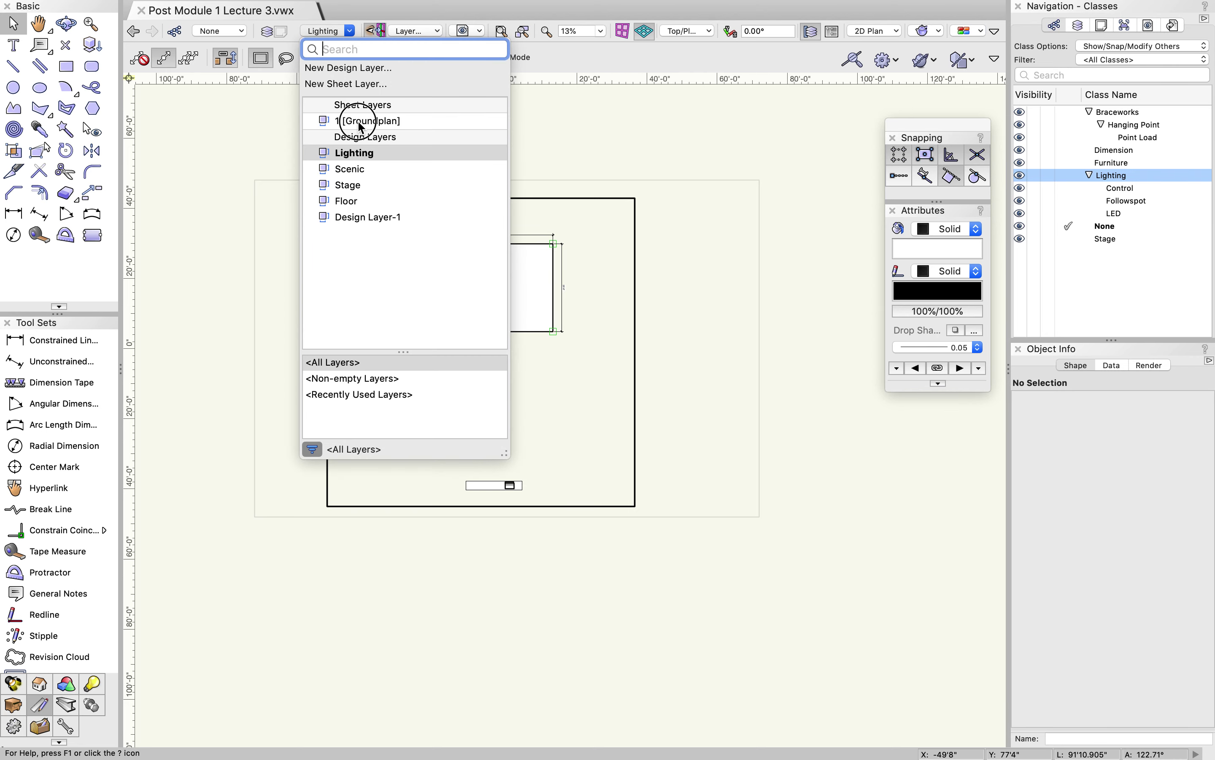
left_click(362, 124)
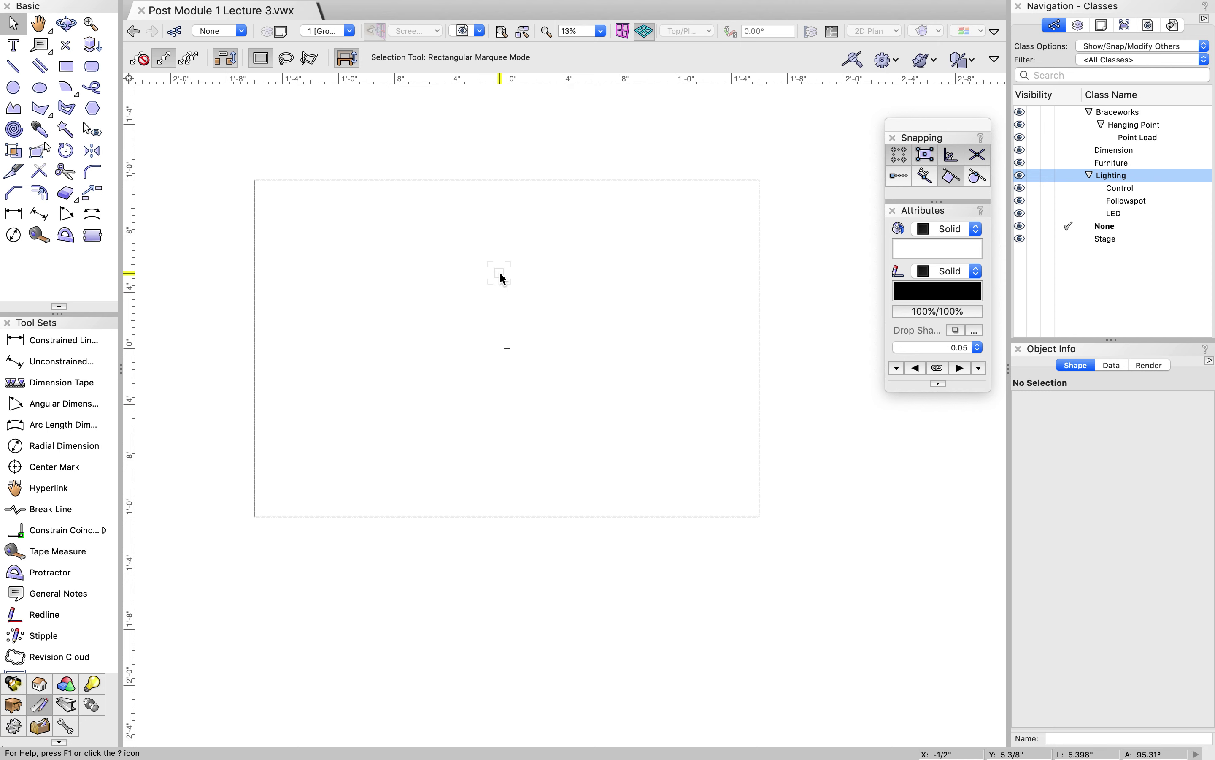
left_click(341, 34)
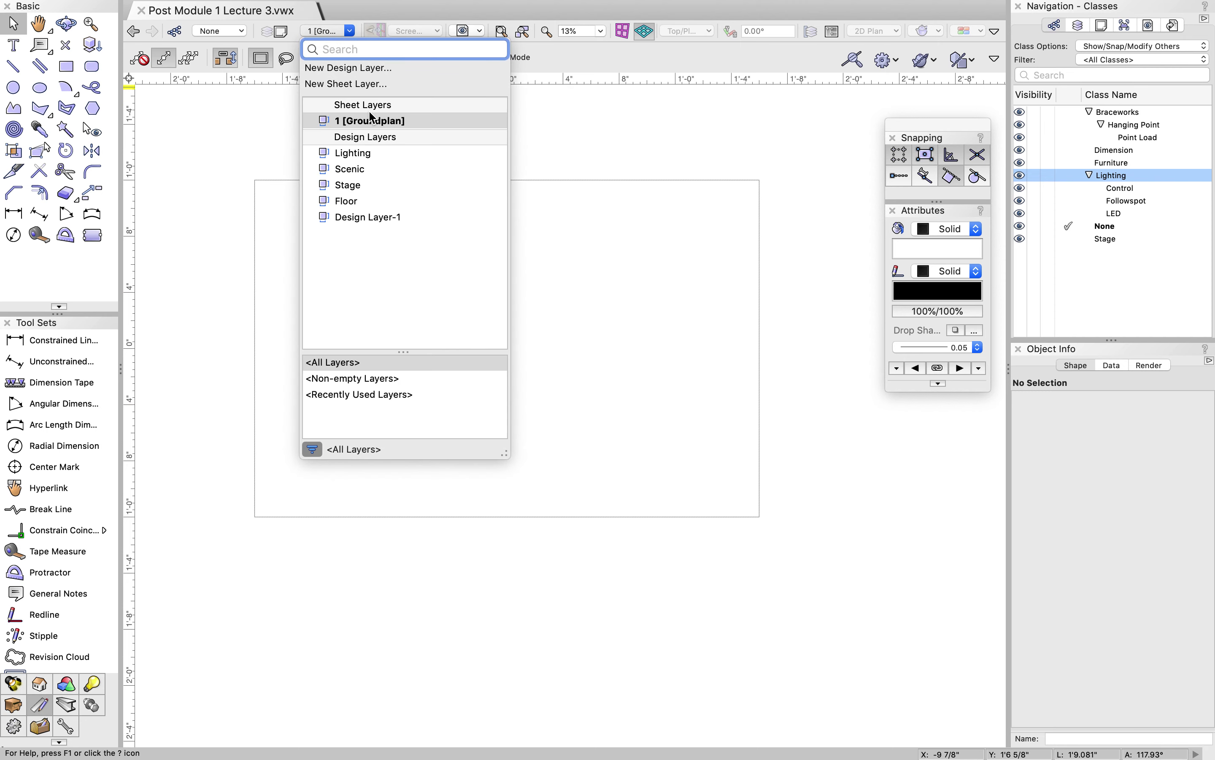
left_click(359, 153)
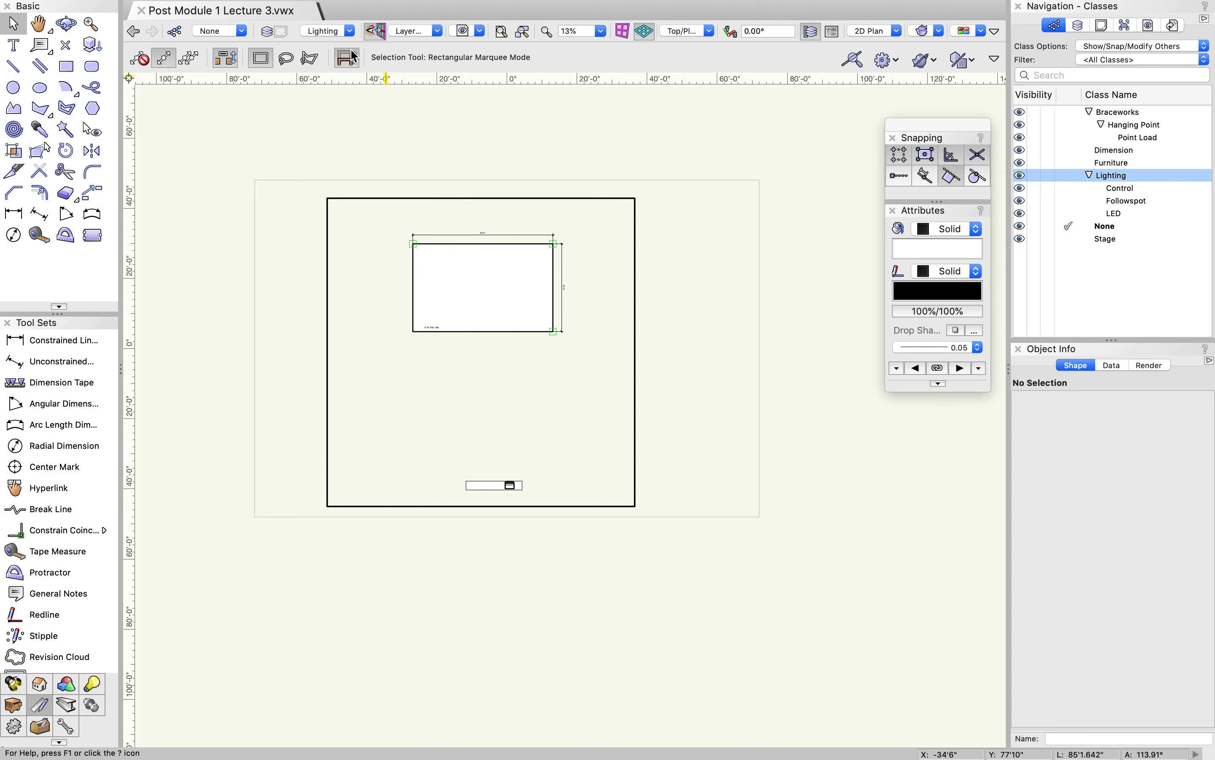
left_click(348, 32)
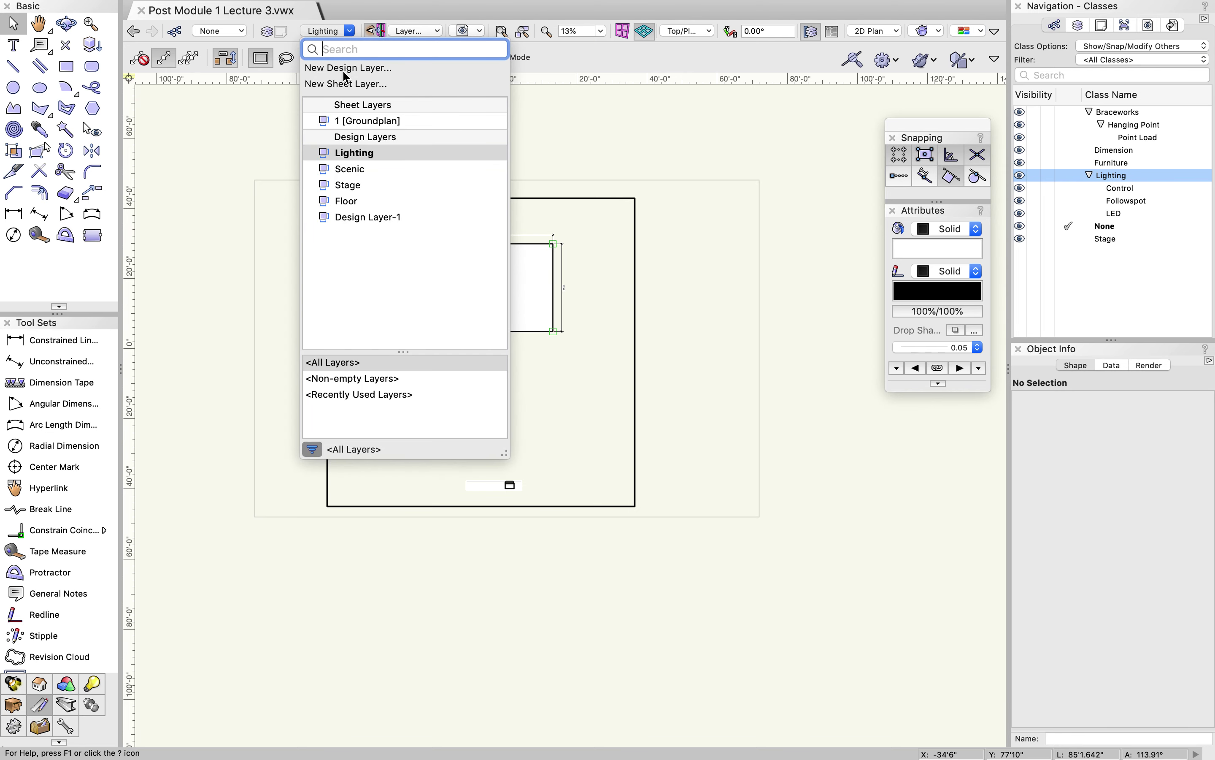
left_click(361, 123)
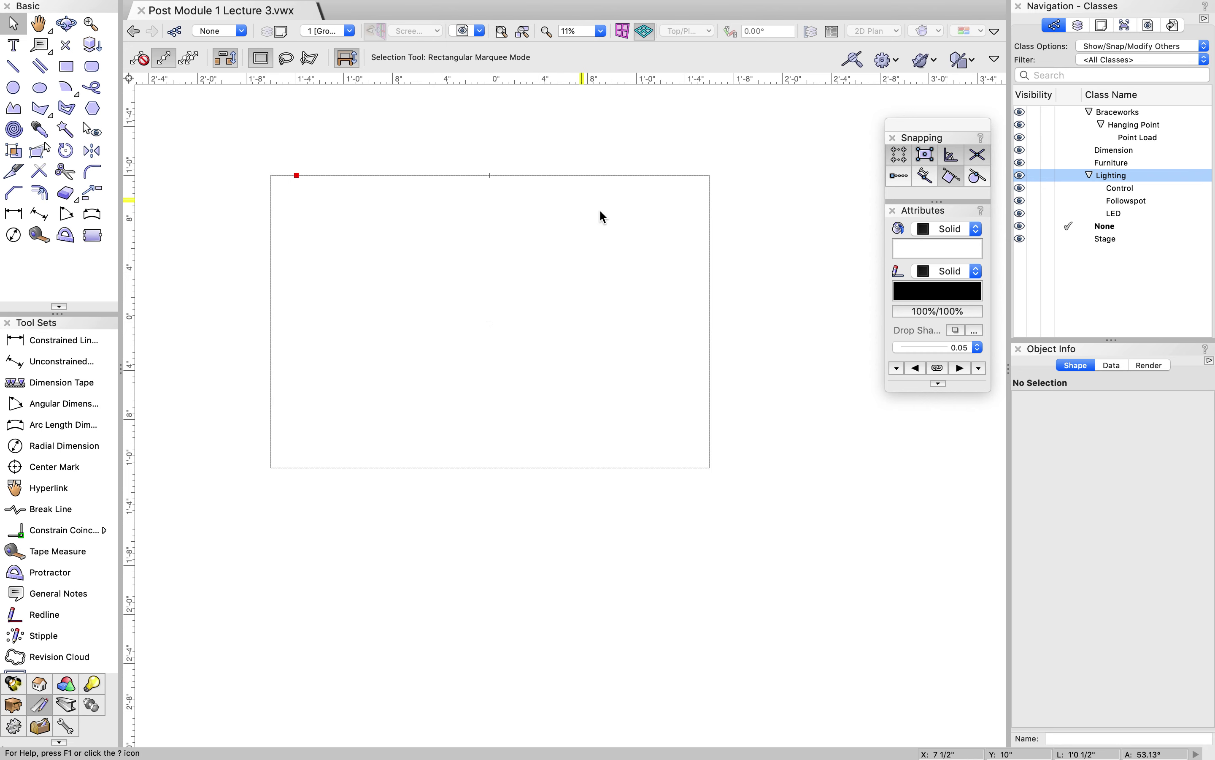
left_click(518, 343)
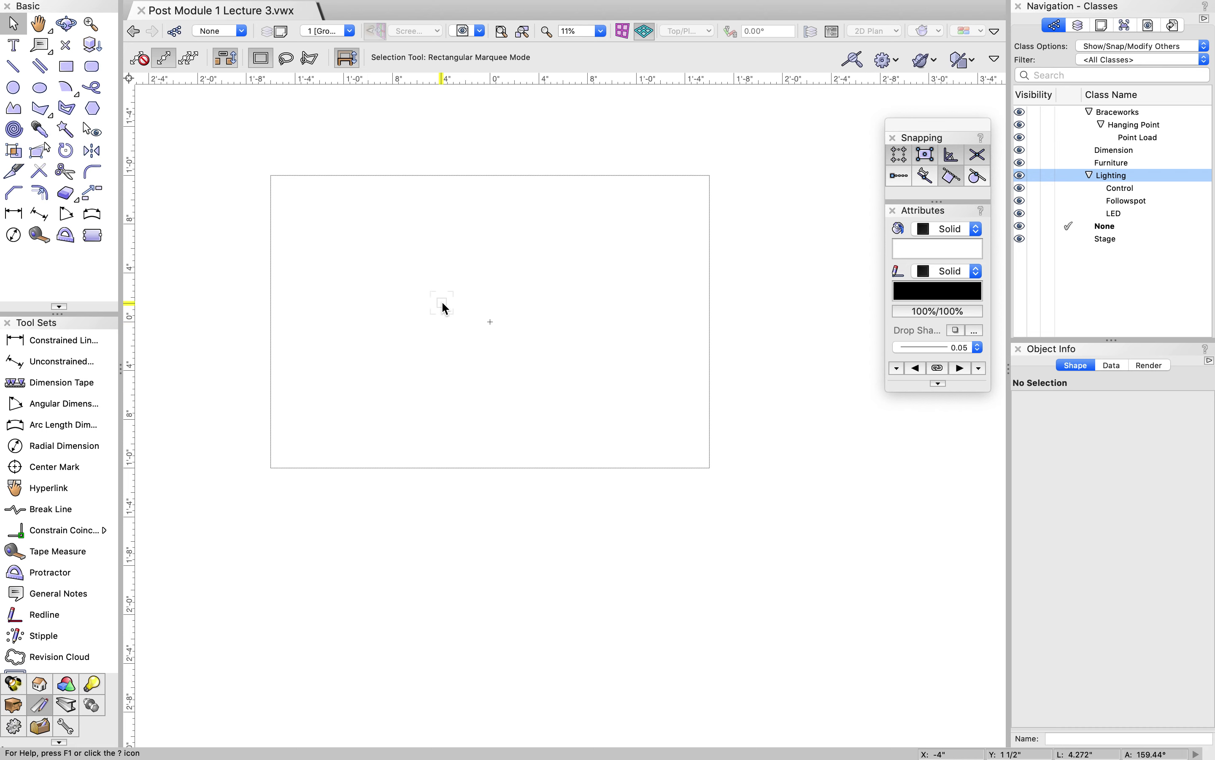
- Start creating a viewport and choose 1 [Groundplan] as the layer it is created on
mouse_move(329, 6)
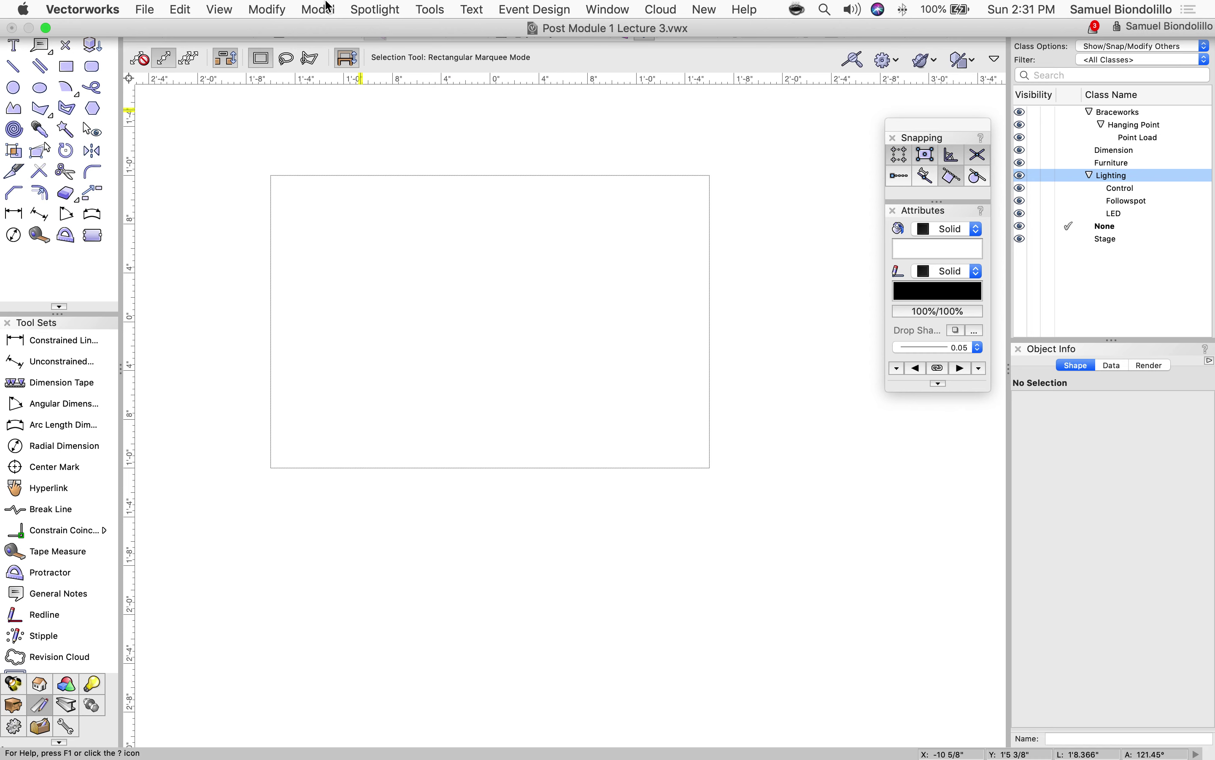
left_click(272, 10)
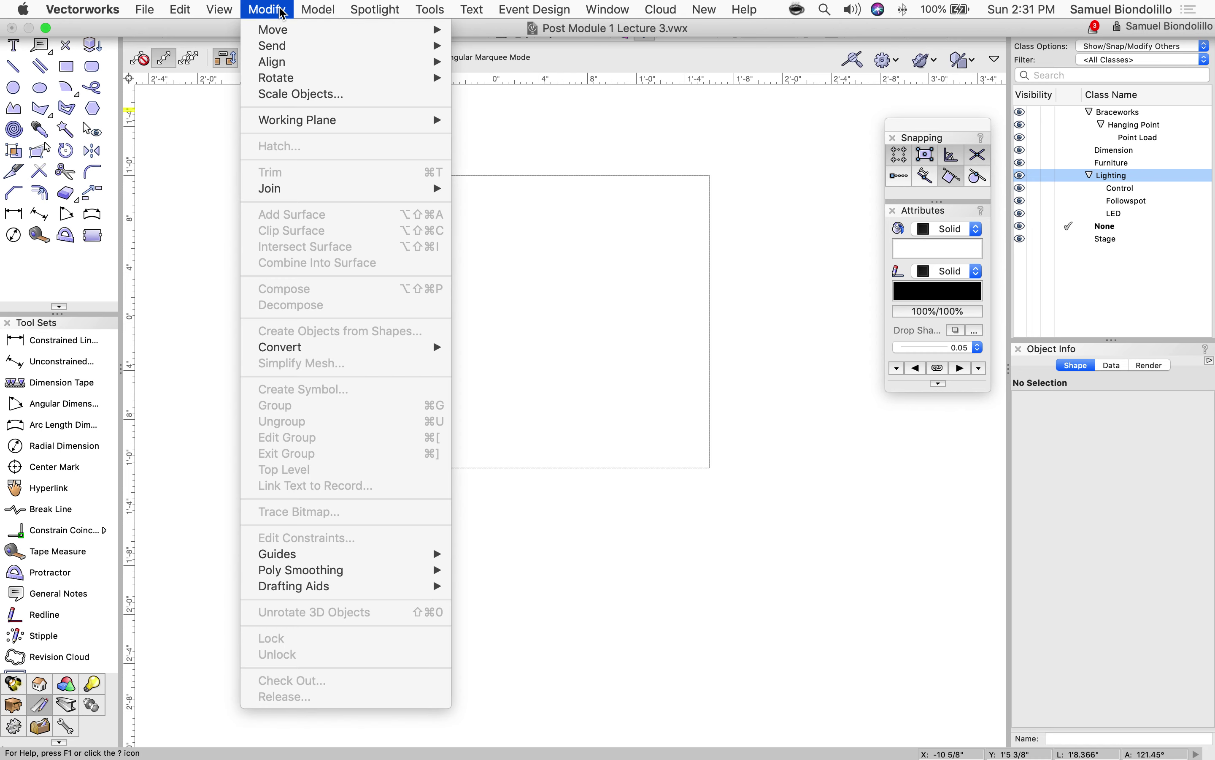
mouse_move(214, 13)
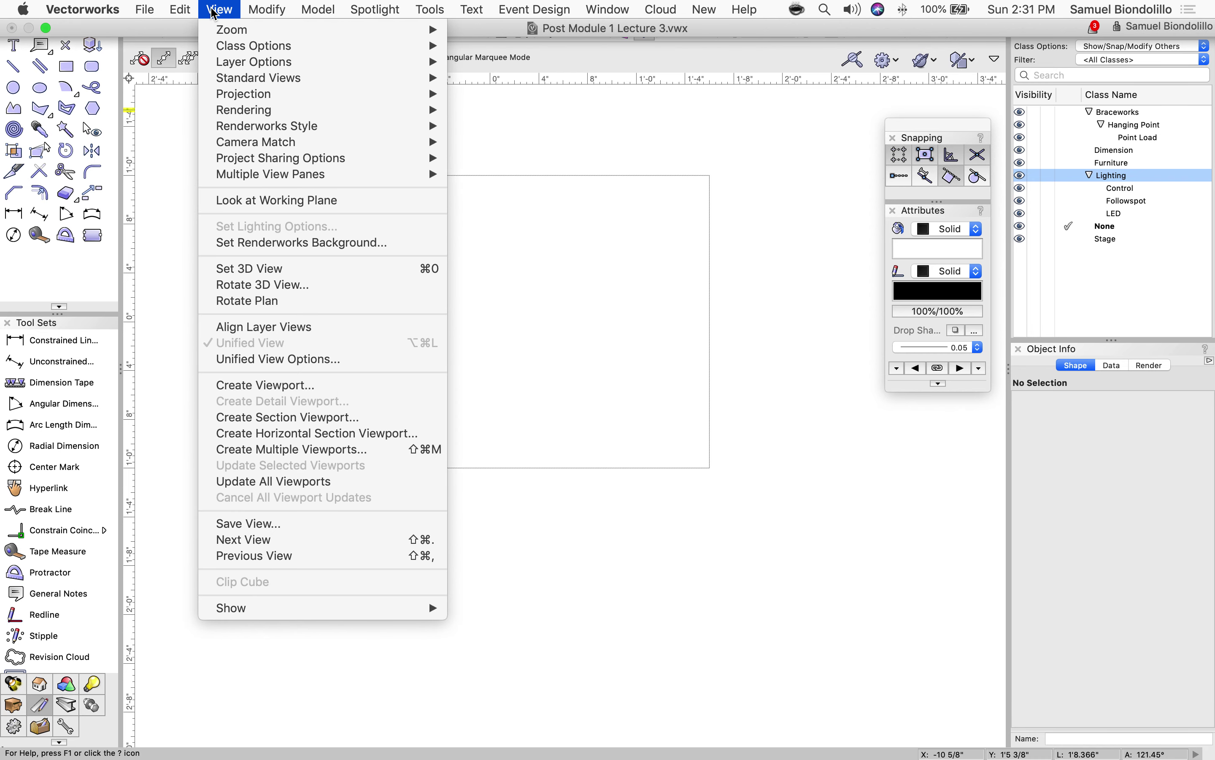
left_click(368, 391)
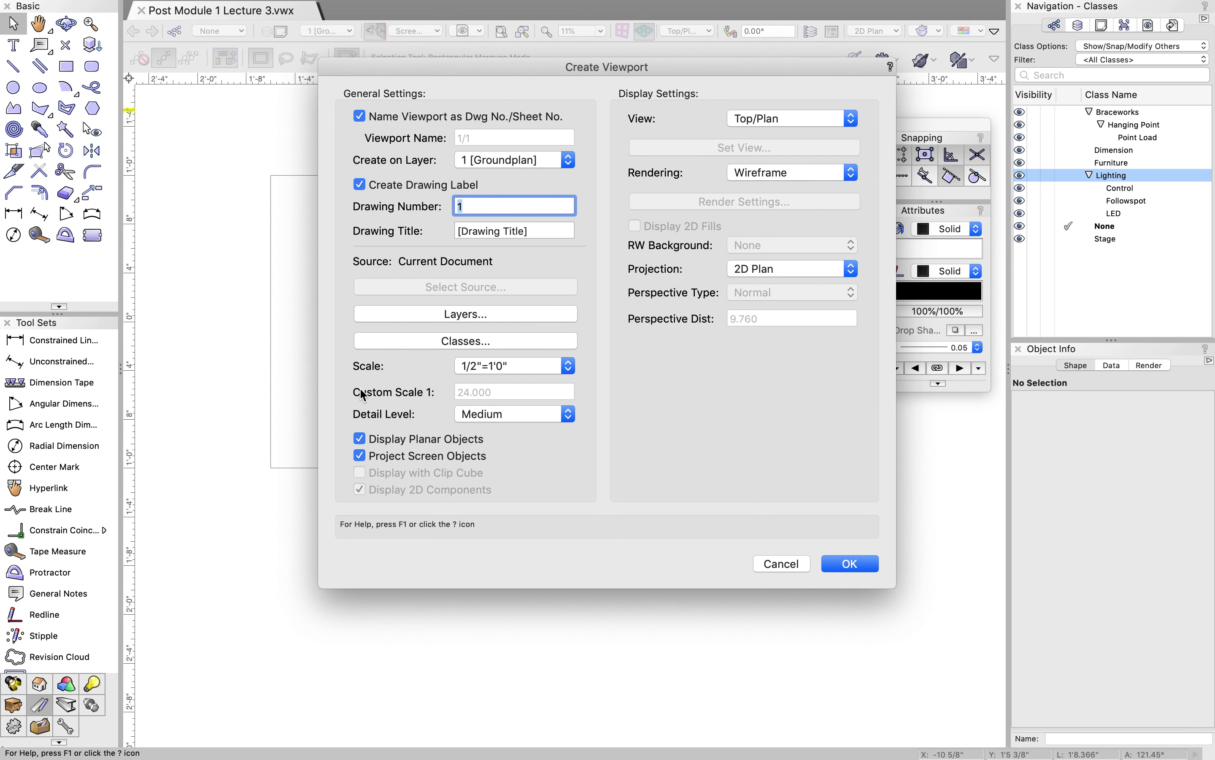
left_click(500, 167)
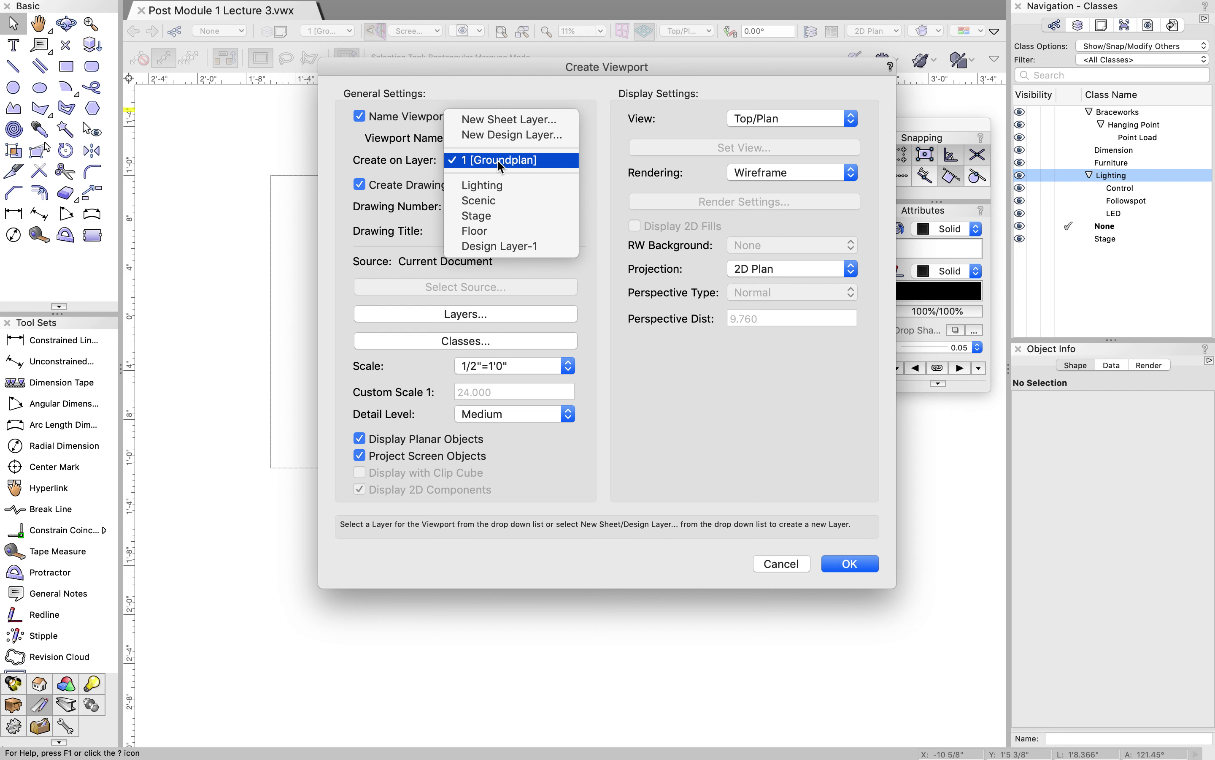
left_click(521, 162)
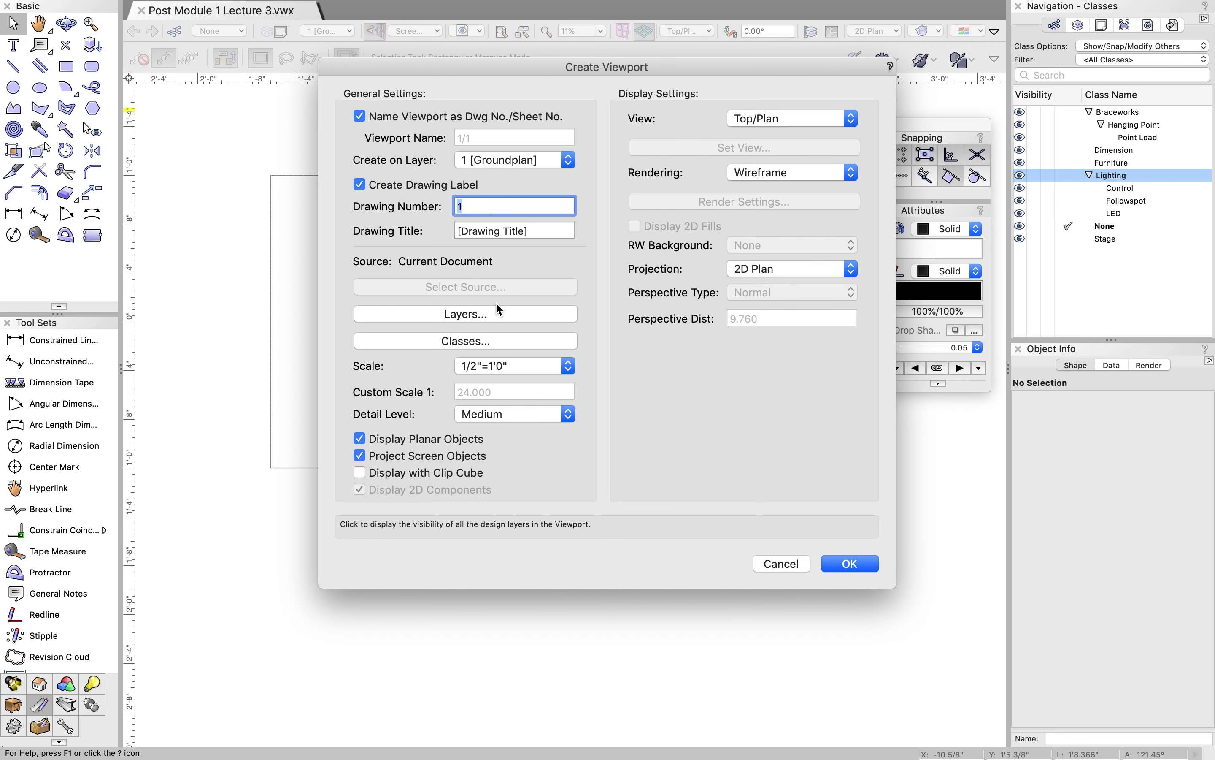
- Make the Lighting, Scenic, Stage, Floor and Design Layer-1 layers visible in the viewport, and review its class visibilities
left_click(499, 312)
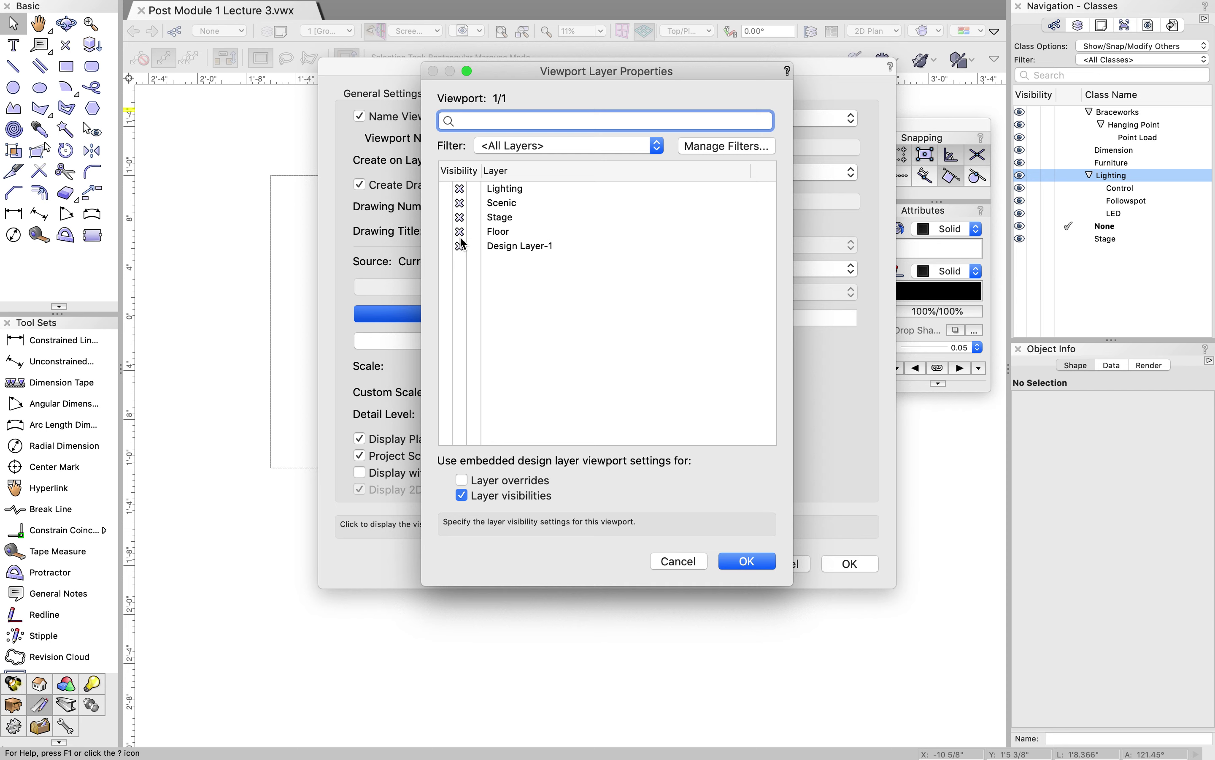
left_click(446, 189)
left_click(446, 203)
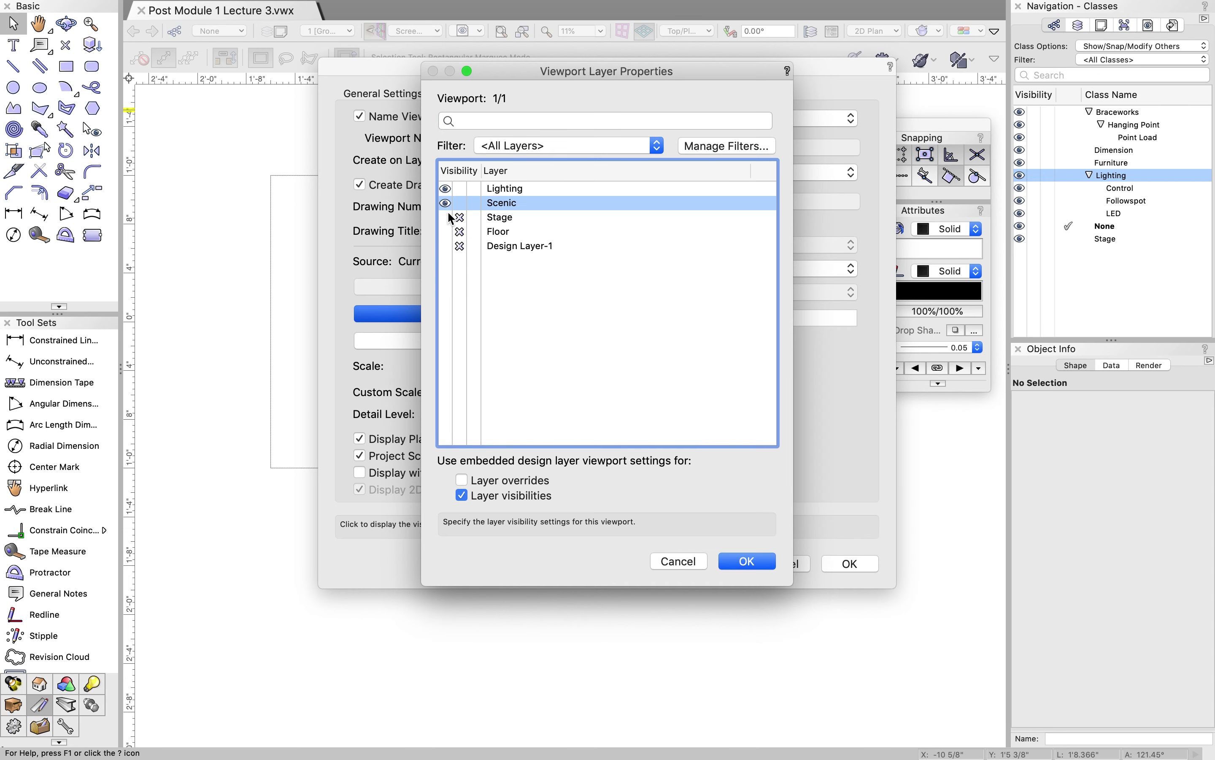
left_click(446, 217)
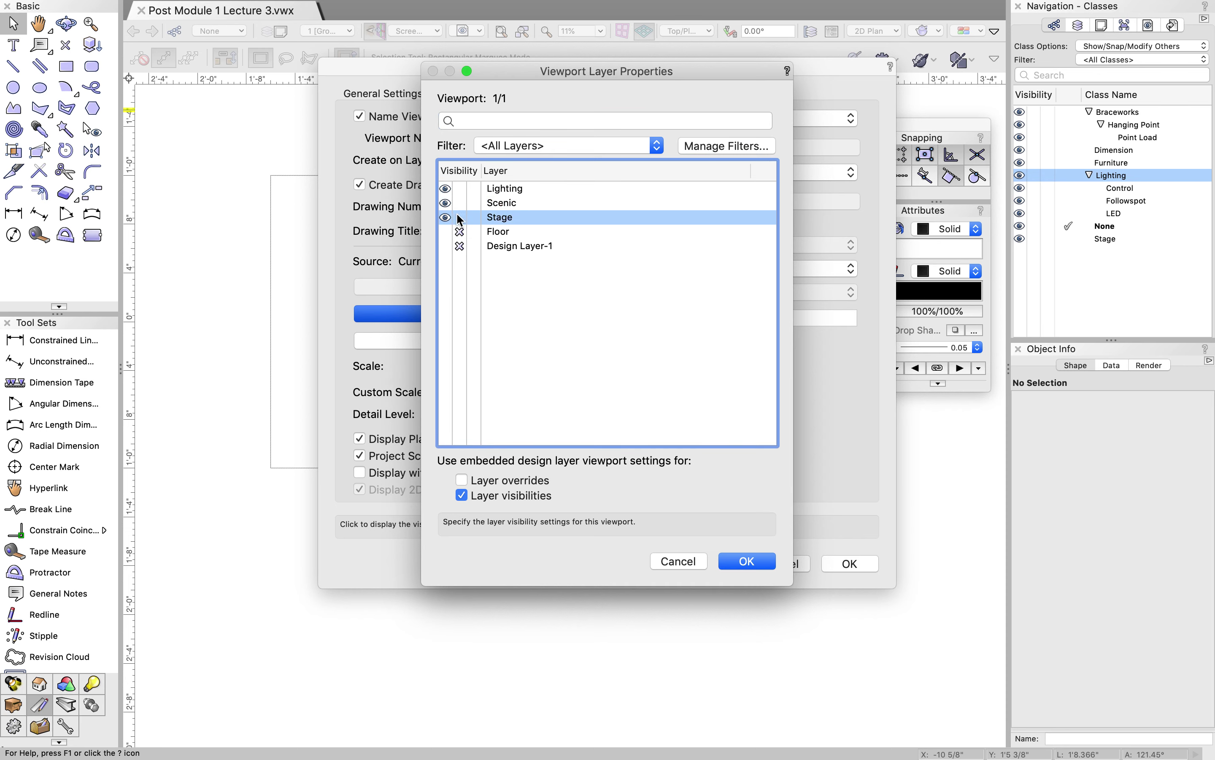
left_click(446, 232)
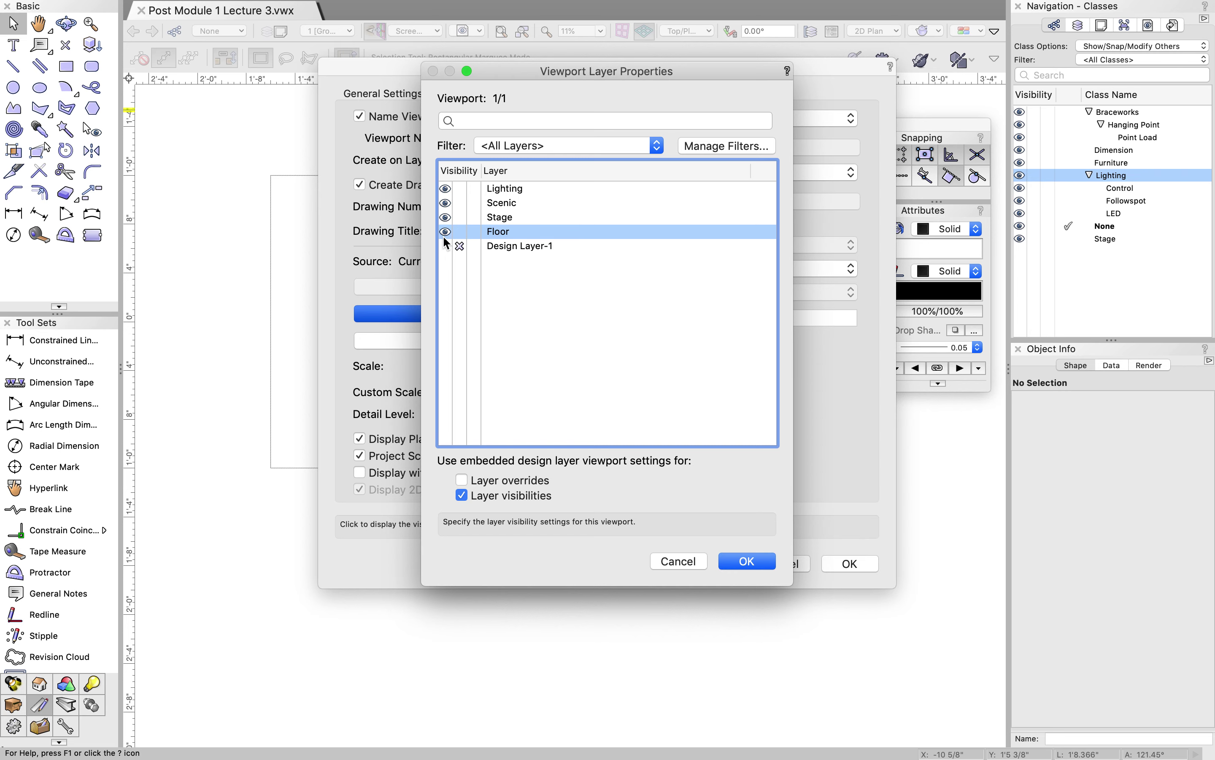
left_click(446, 246)
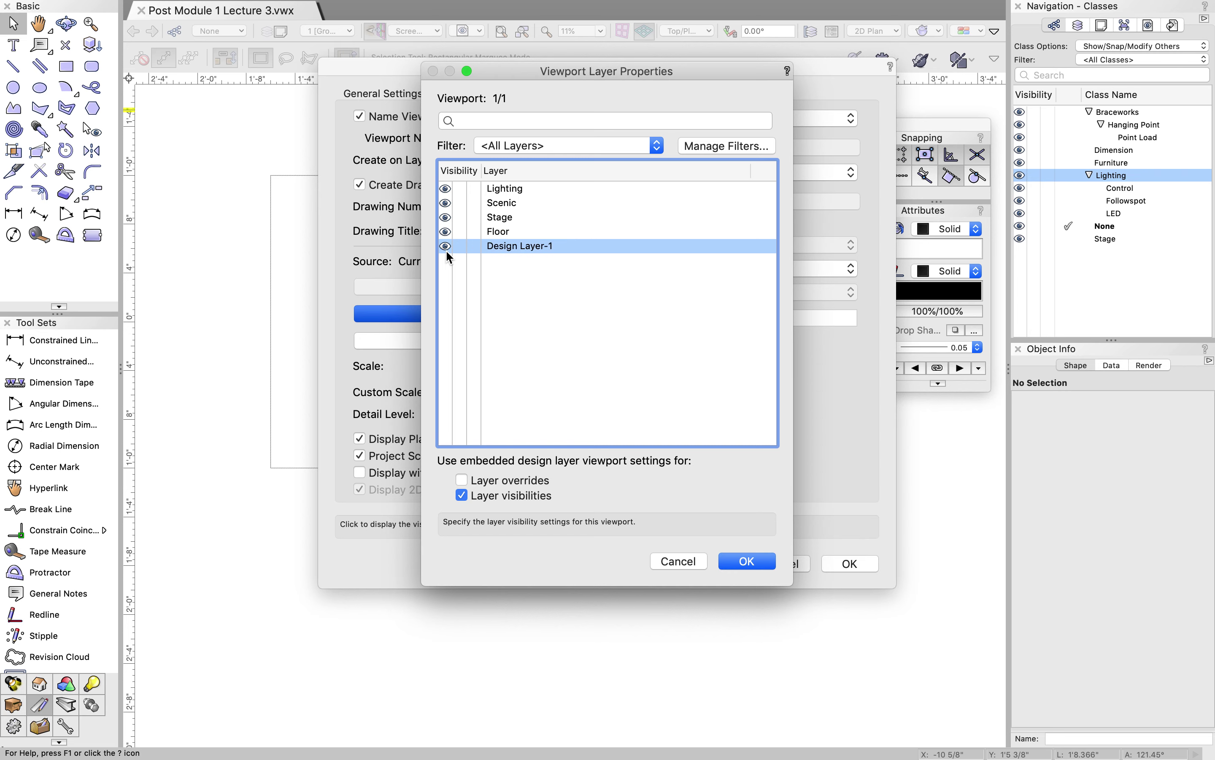
left_click(747, 562)
left_click(529, 342)
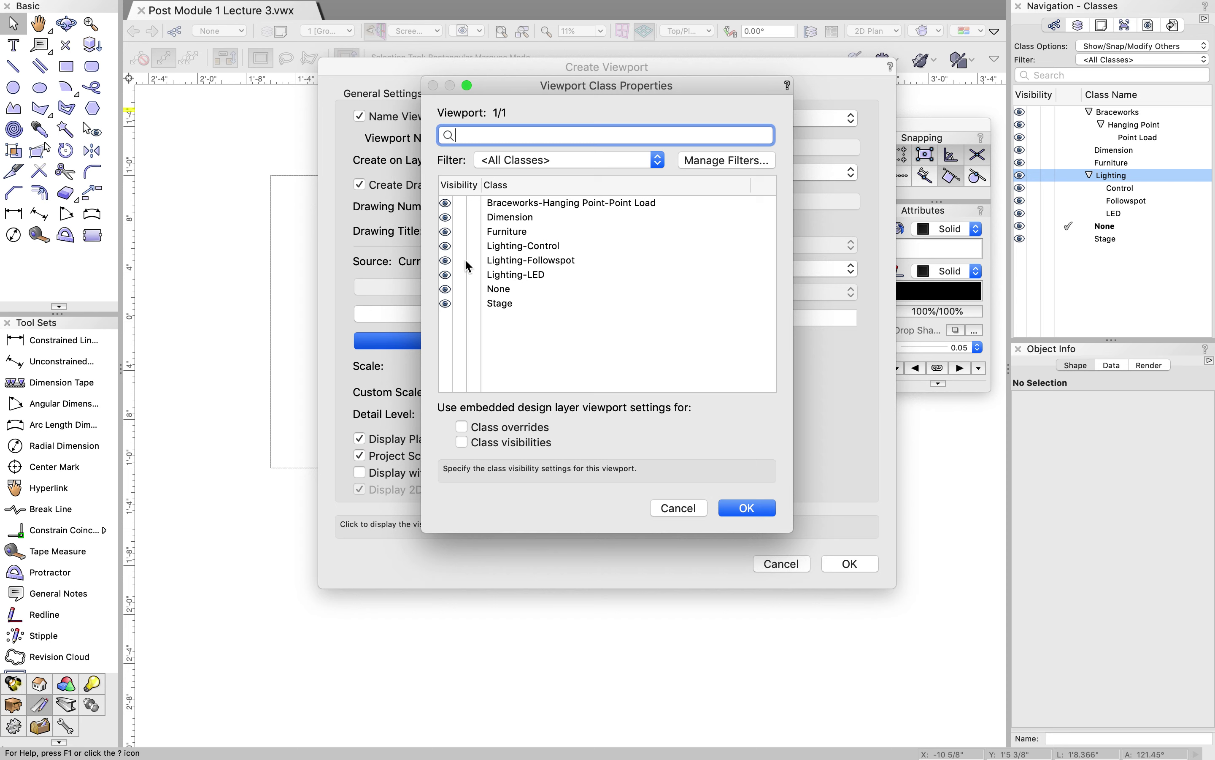
left_click(679, 508)
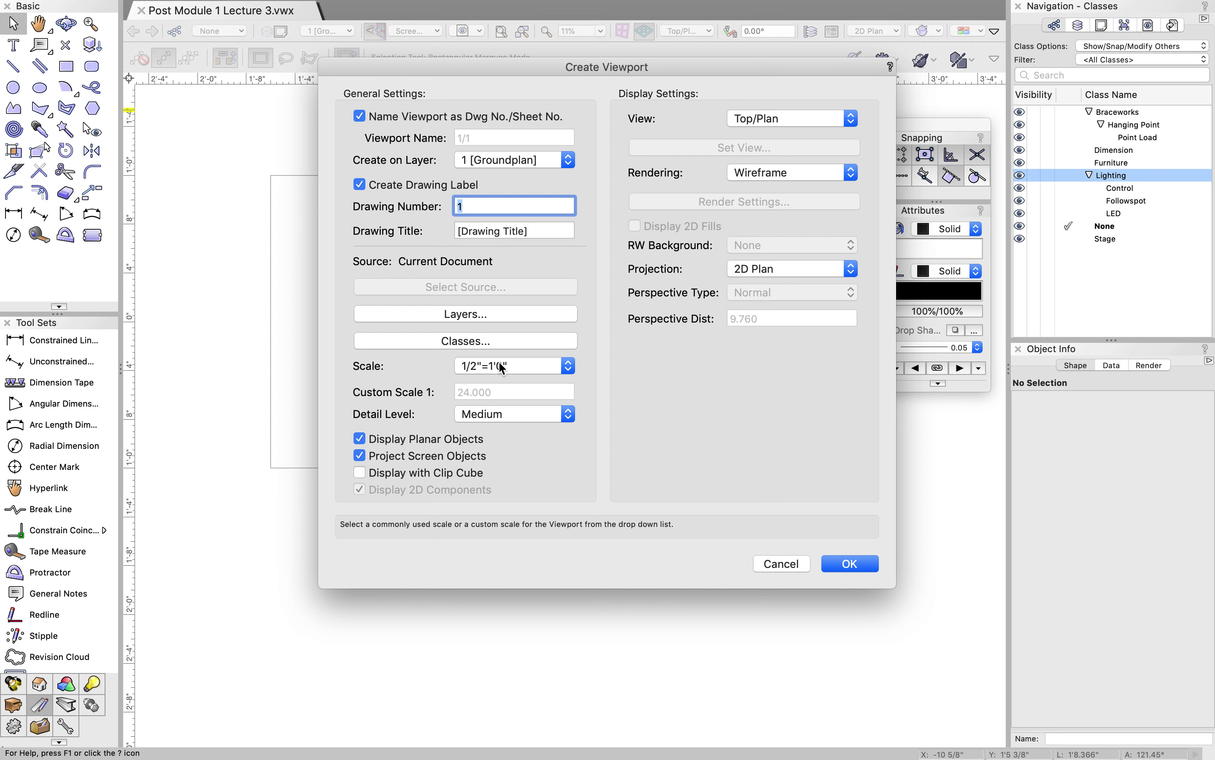
- Set the viewport scale to 1/4"=1'0" and its drawing title to "Groundplan Drawing", and create the viewport
left_click(501, 372)
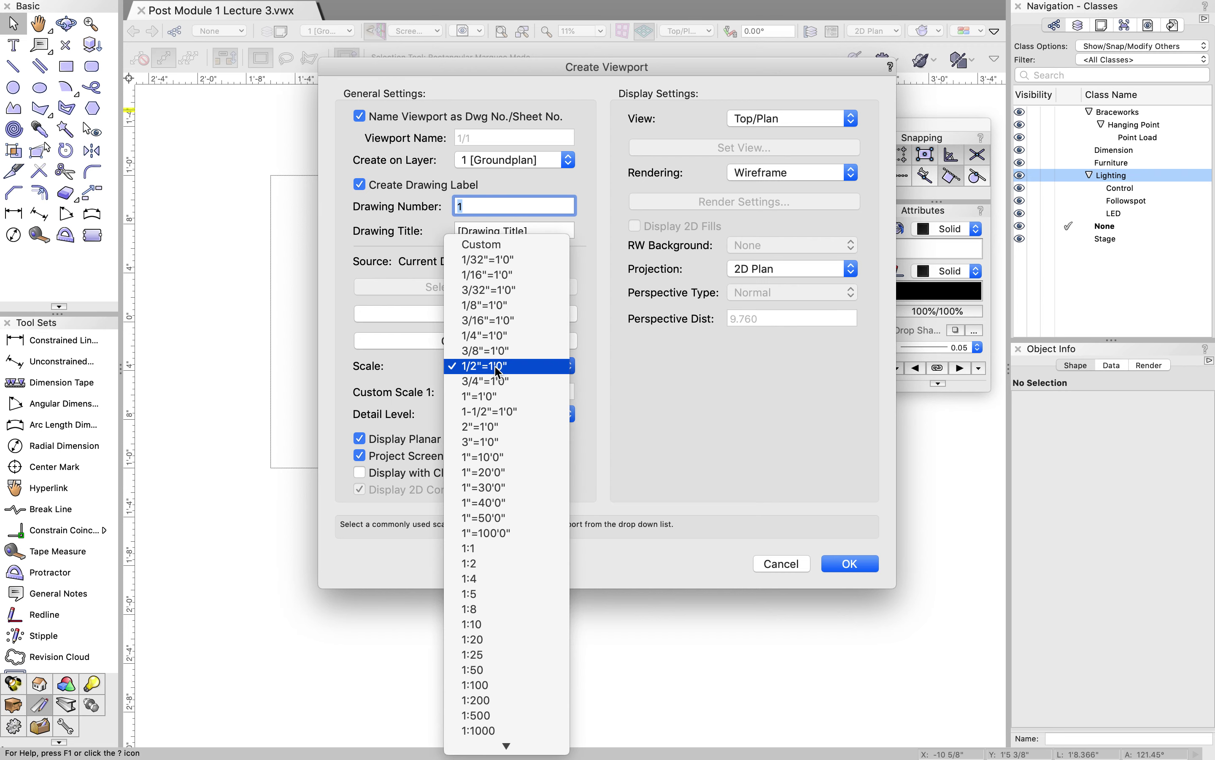
left_click(505, 334)
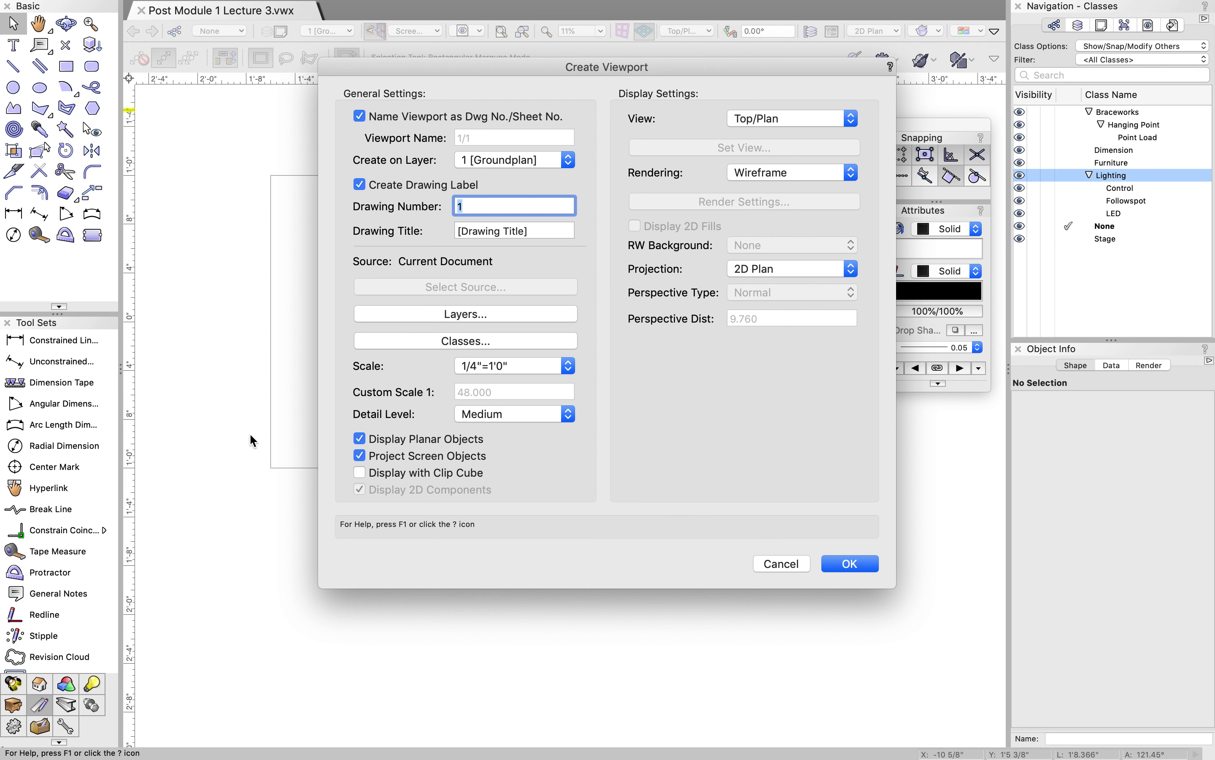
left_click(502, 231)
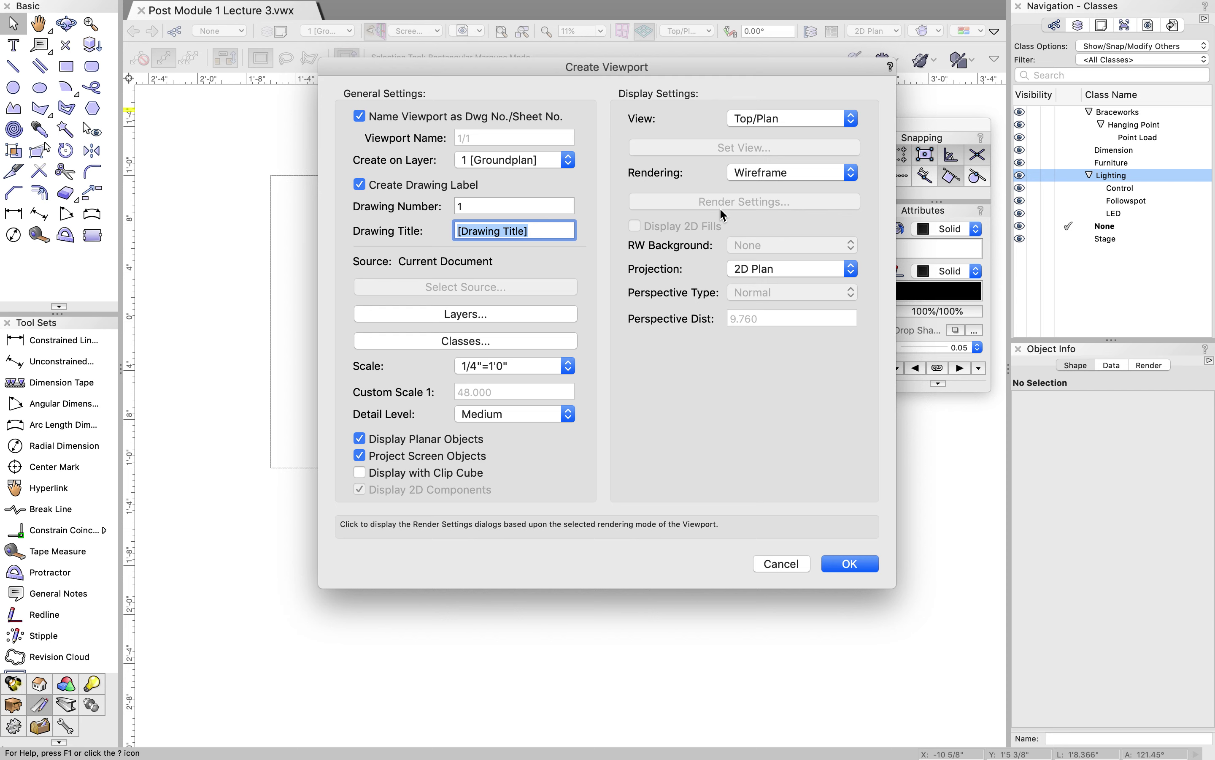
type("Groundplan Drawing")
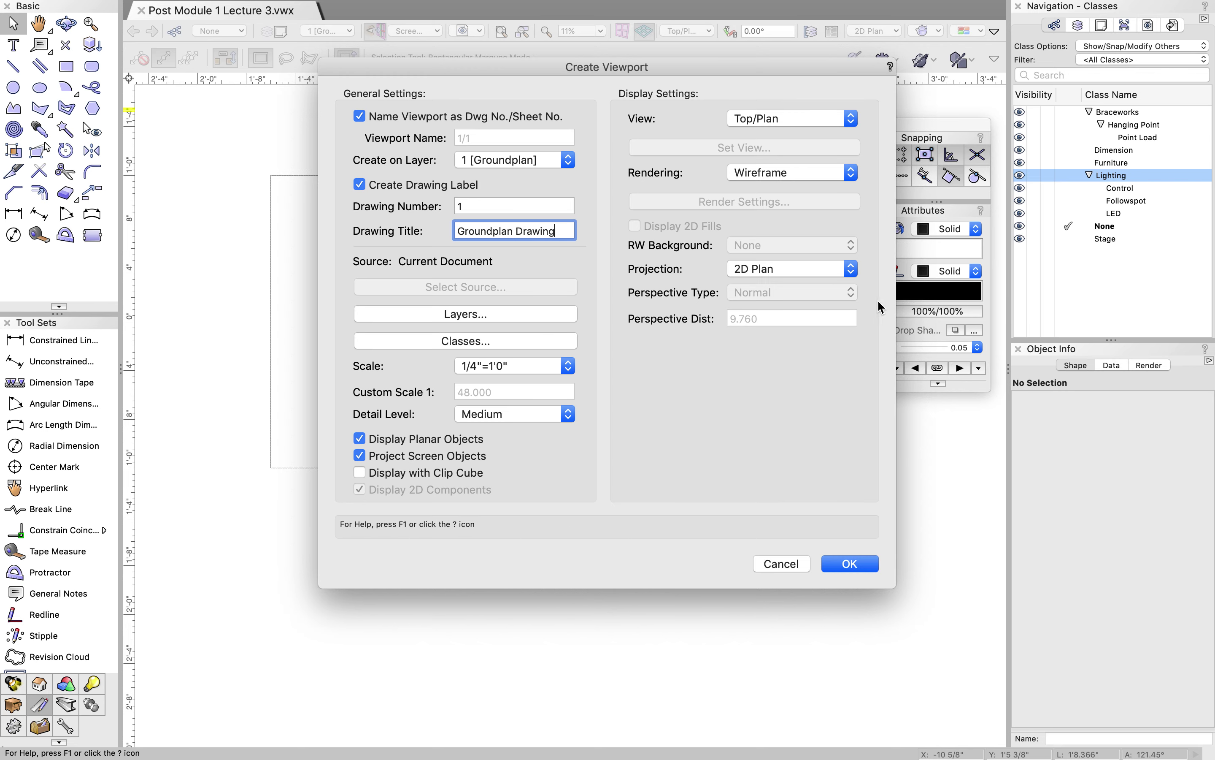
left_click(849, 563)
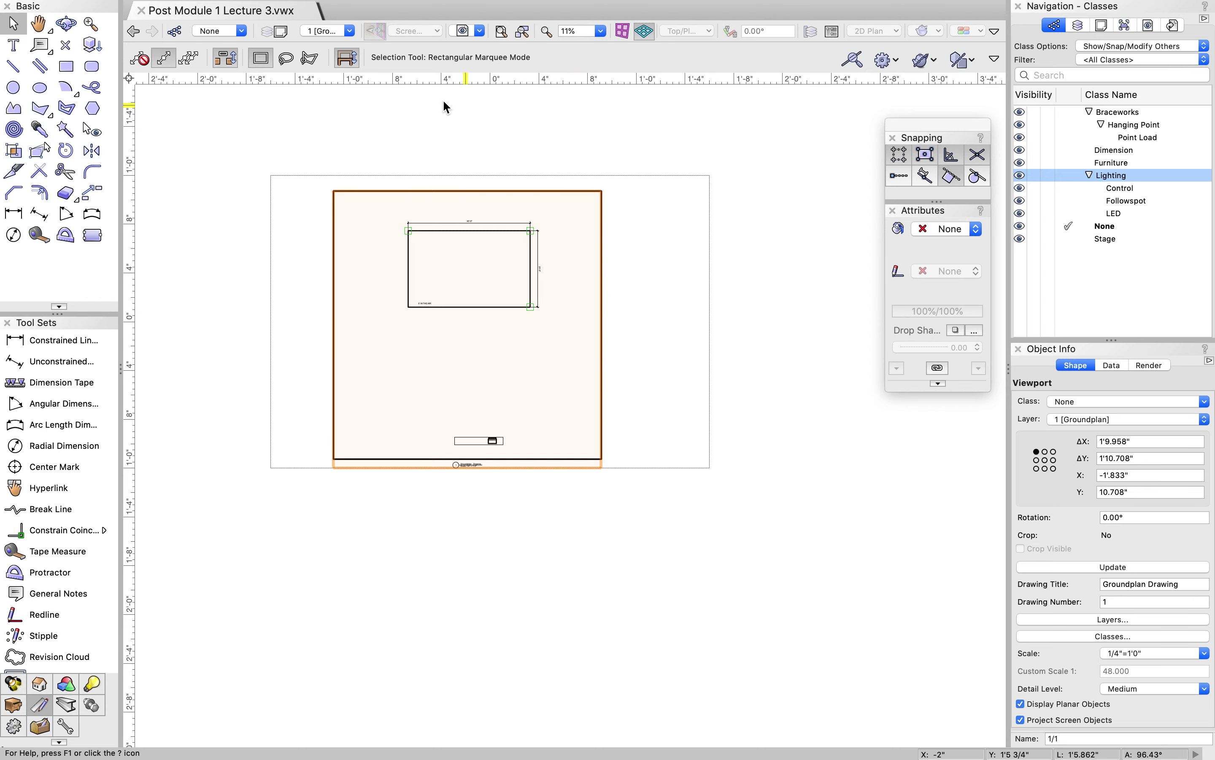
- Examine the new viewport against the page boundary and inspect its drawing label up close
left_click(417, 154)
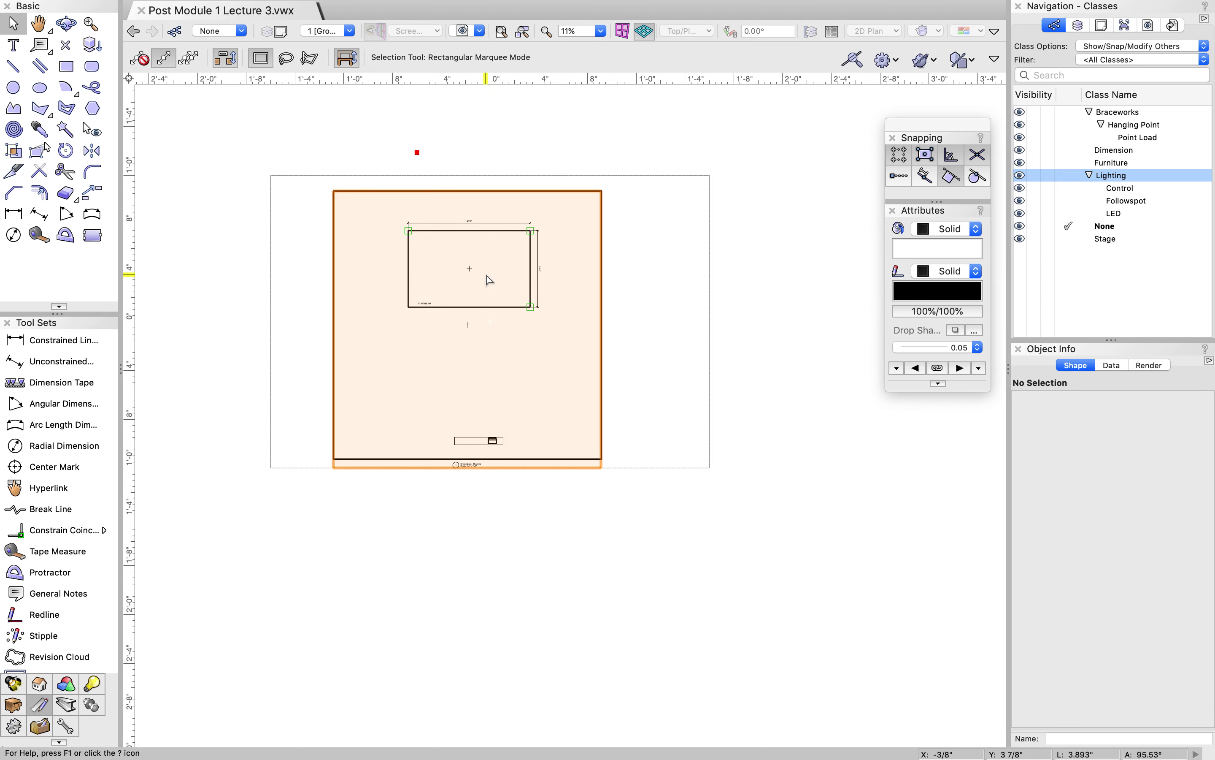
scroll(487, 277, "up", 3)
scroll(488, 279, "down", 5)
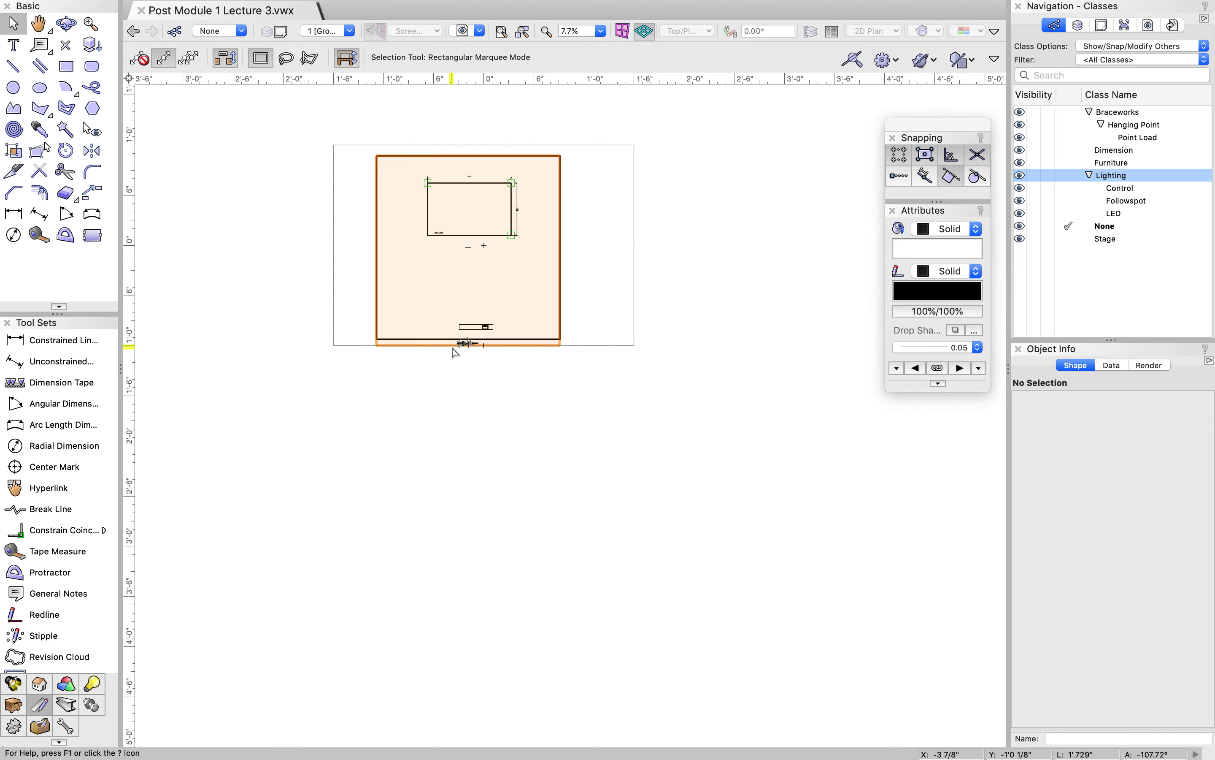
scroll(456, 350, "up", 6)
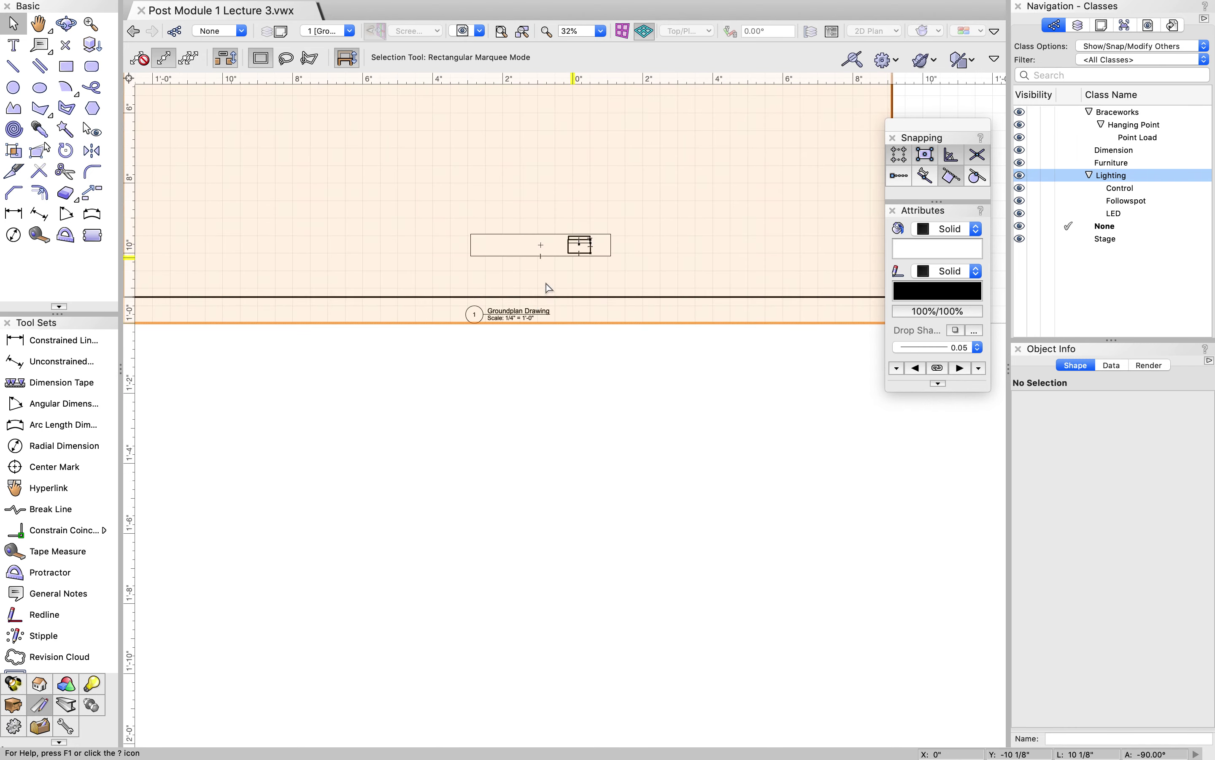
scroll(532, 307, "up", 3)
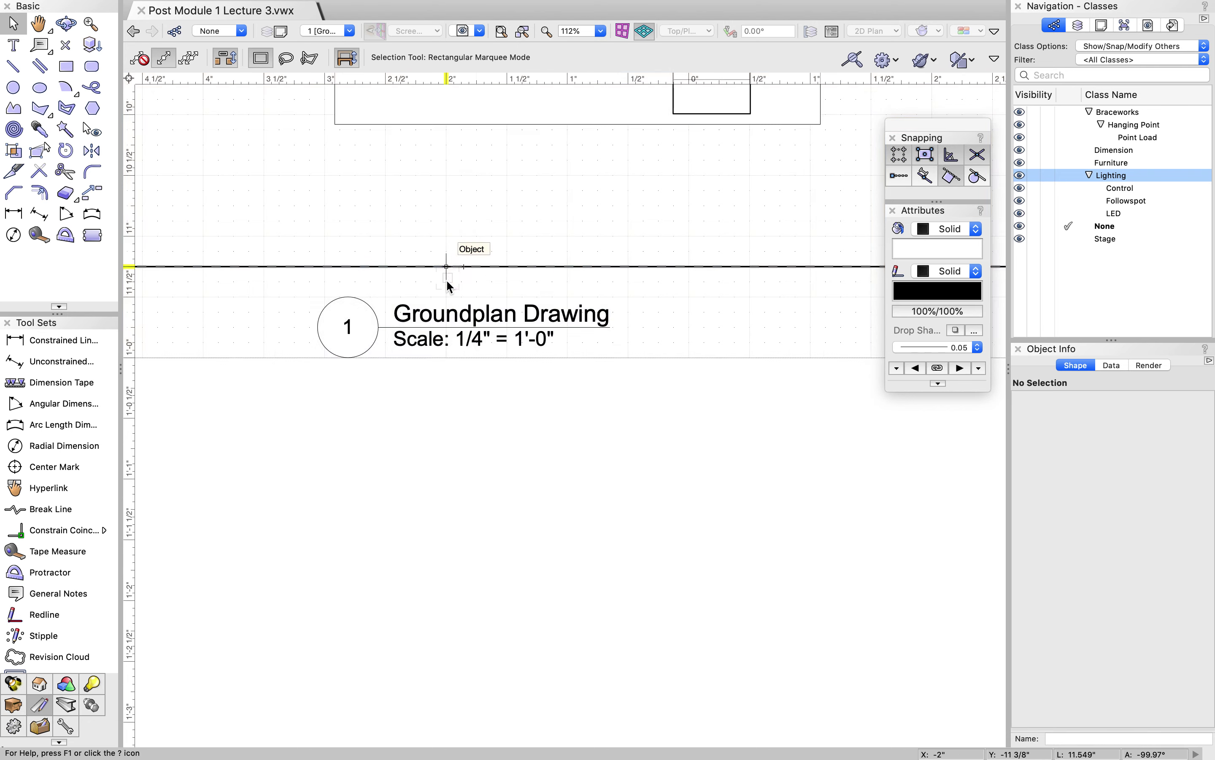
scroll(446, 279, "down", 3)
scroll(447, 280, "down", 1)
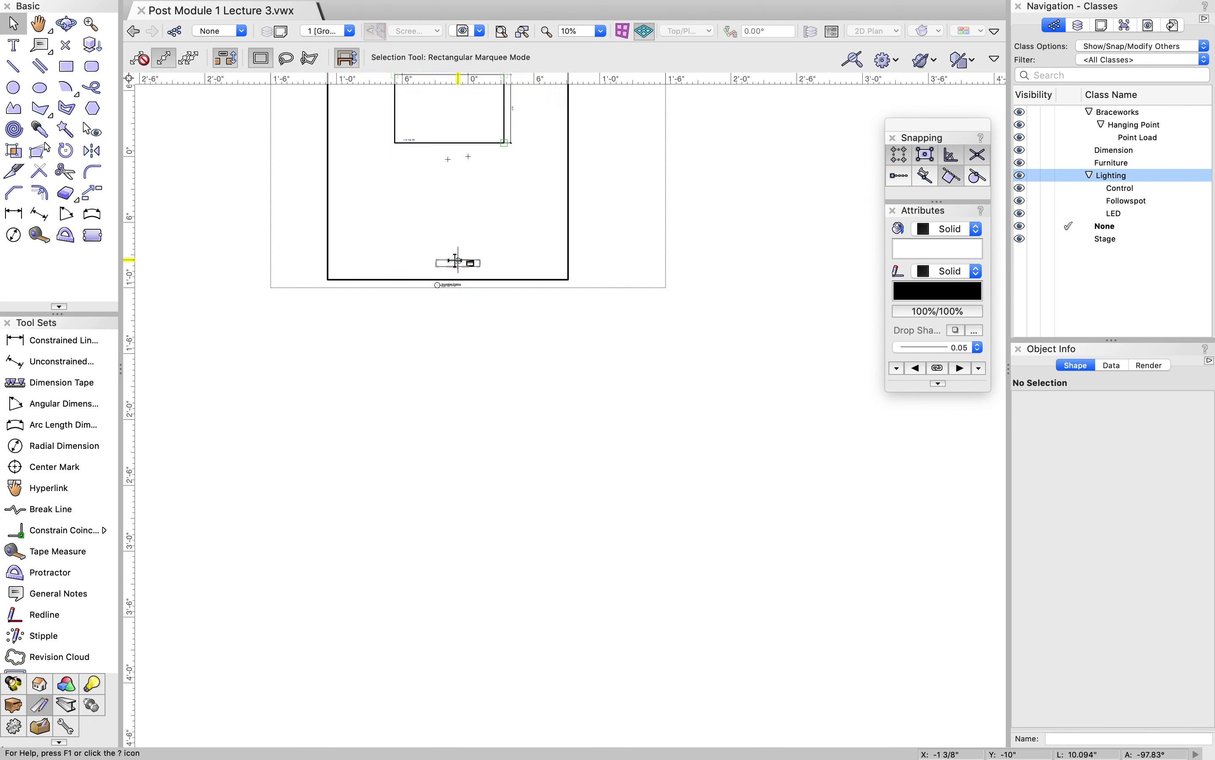
scroll(444, 301, "down", 3)
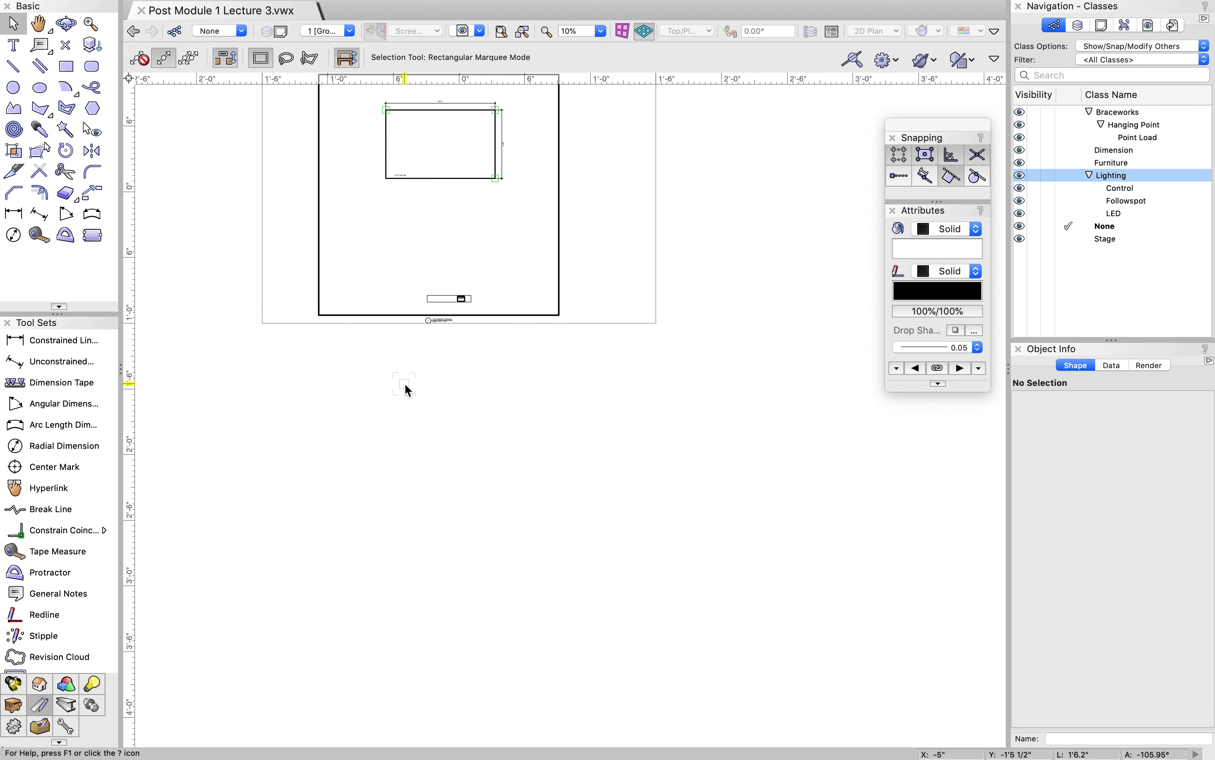
scroll(432, 319, "up", 7)
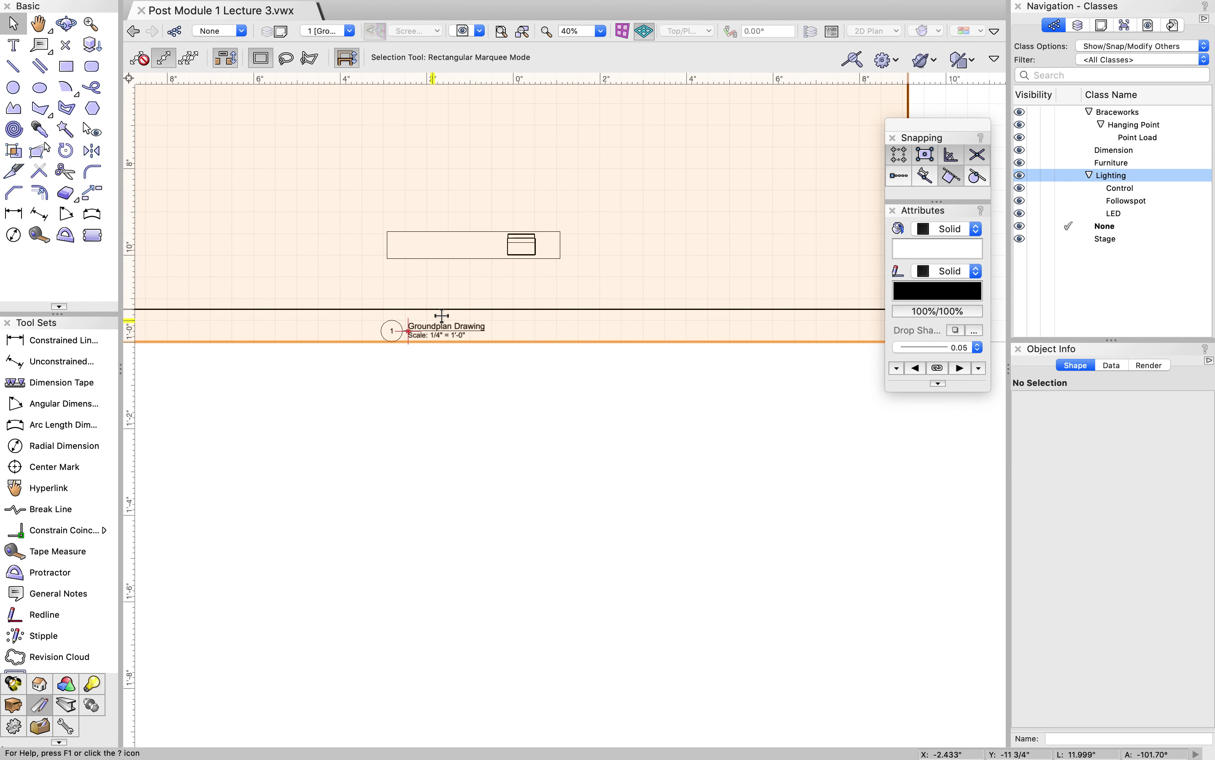
scroll(447, 322, "up", 2)
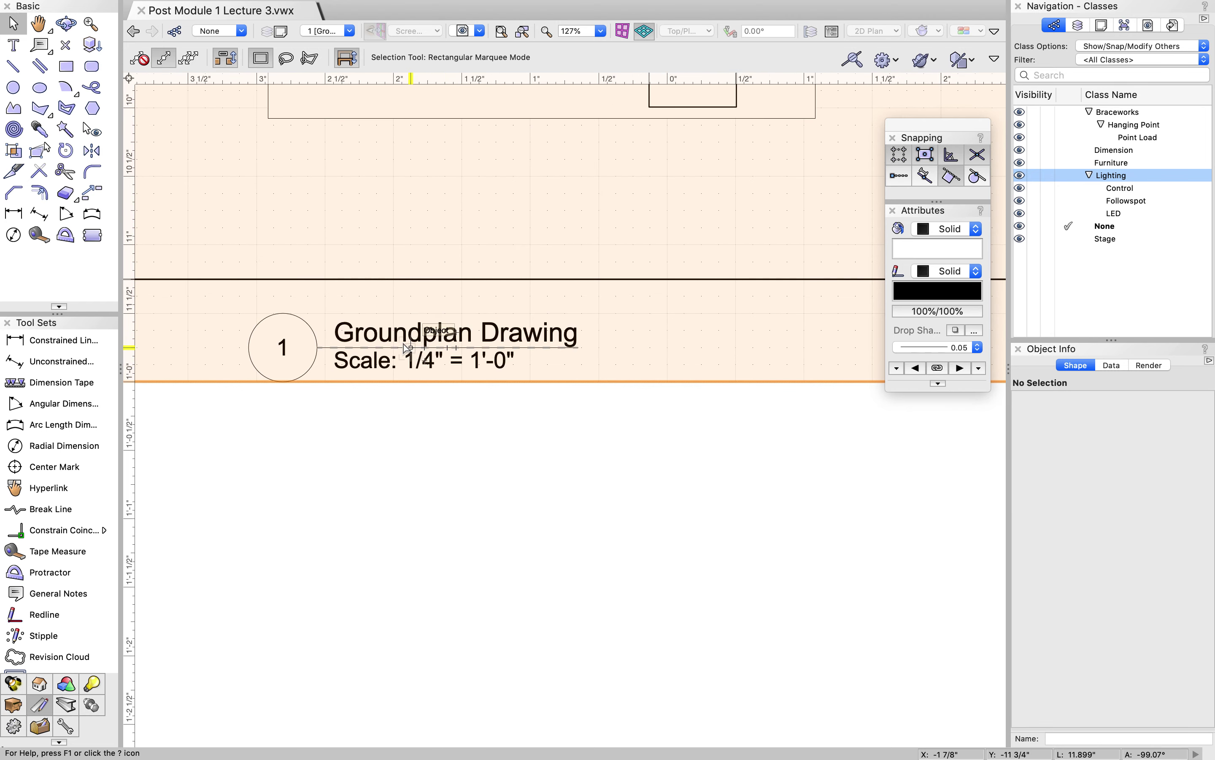
- Edit the viewport's annotations, delete the Groundplan Drawing label and return to the sheet layer
right_click(401, 345)
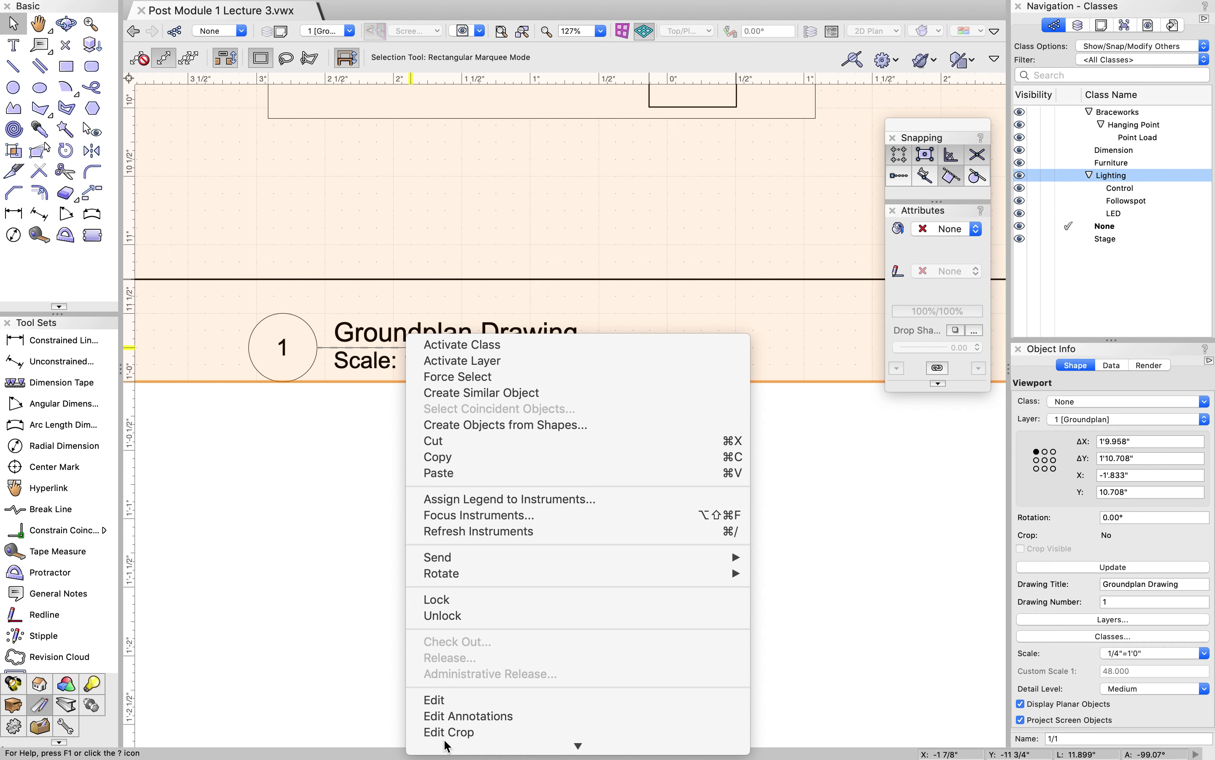
left_click(452, 721)
double_click(473, 335)
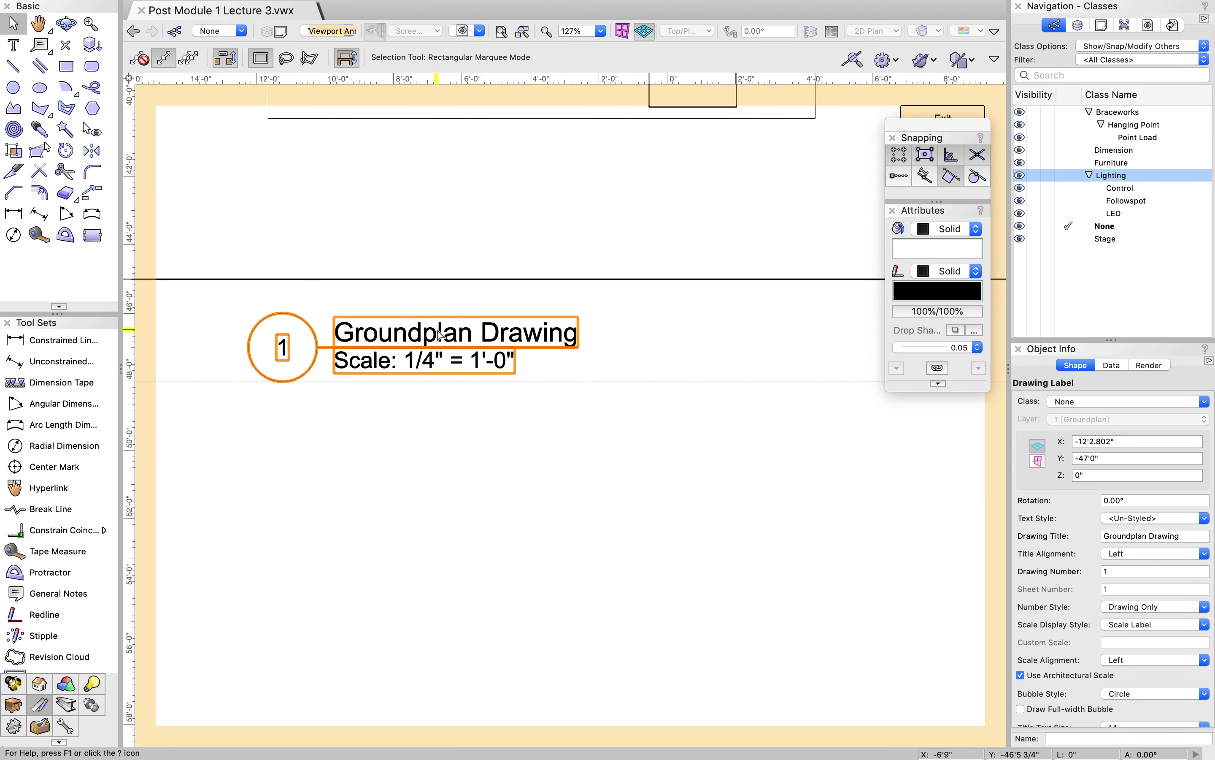
scroll(1095, 509, "down", 5)
scroll(1094, 509, "up", 5)
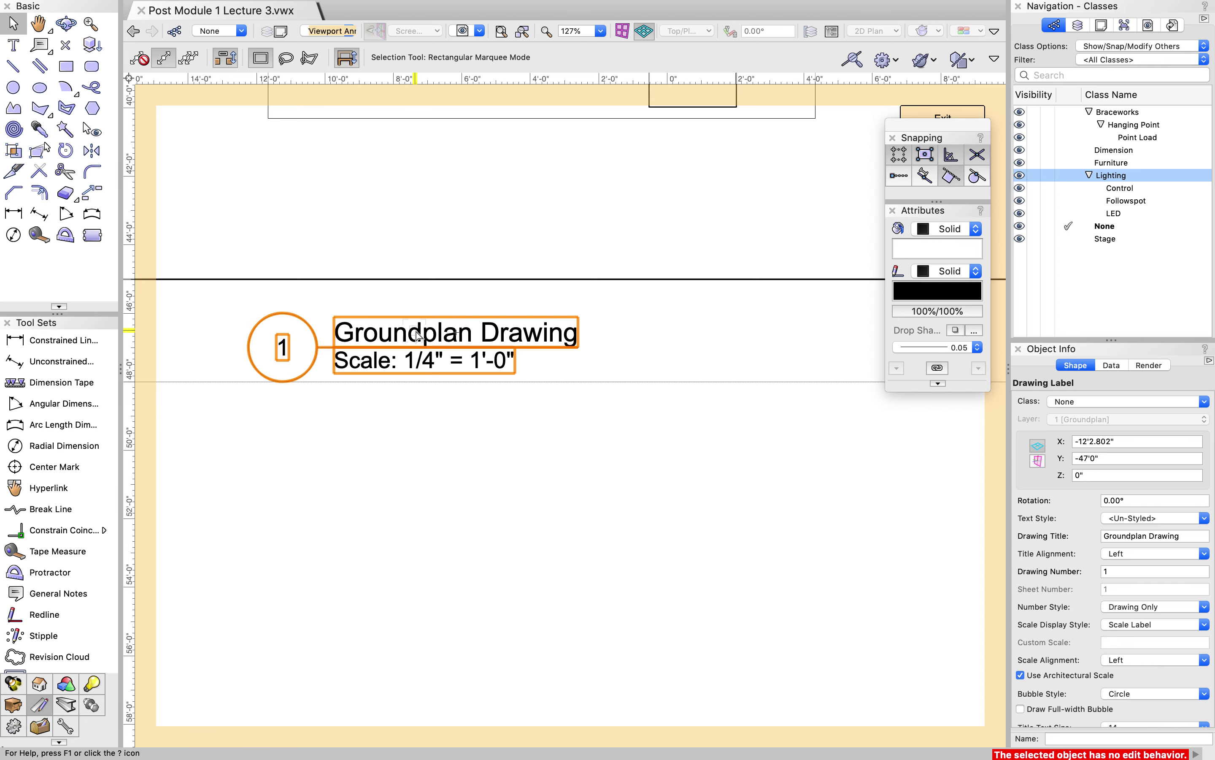
key("Delete")
left_click(943, 114)
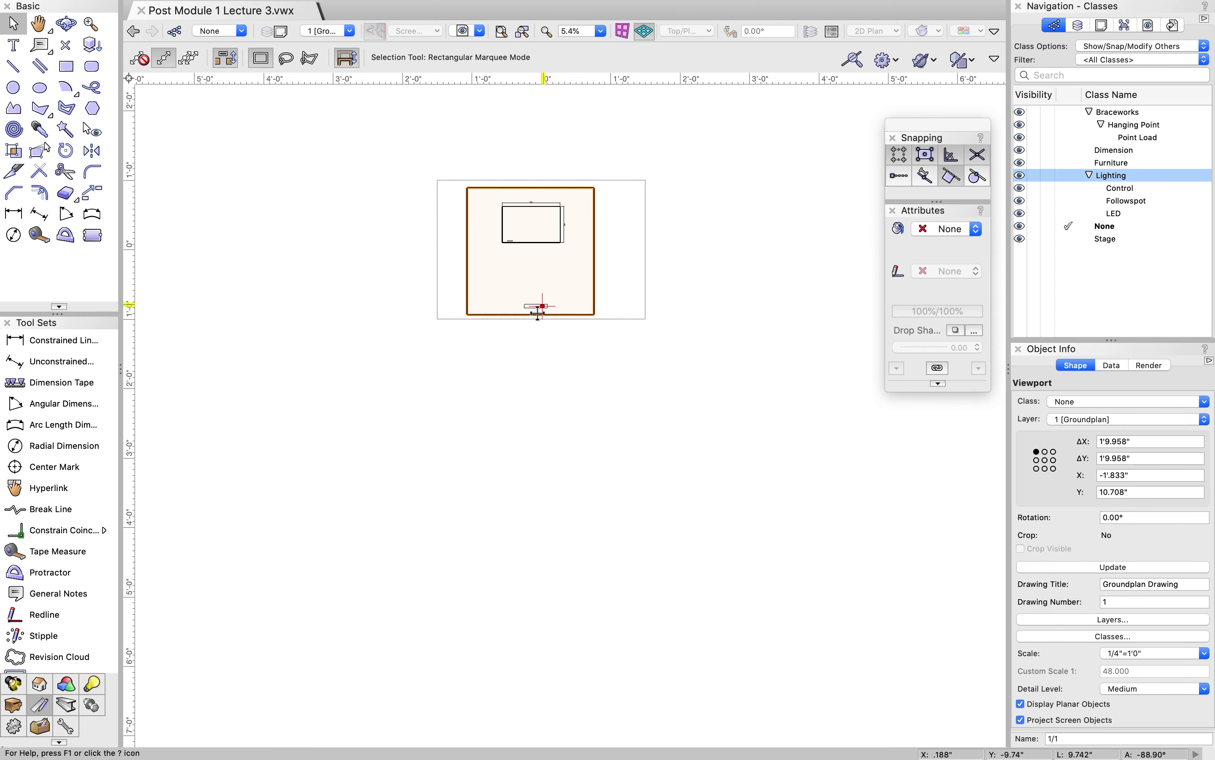
left_click(515, 162)
- Move the viewport up and right within the page boundary, with its upper-left corner at about X -11 5/8", Y 11.406"
scroll(582, 246, "up", 5)
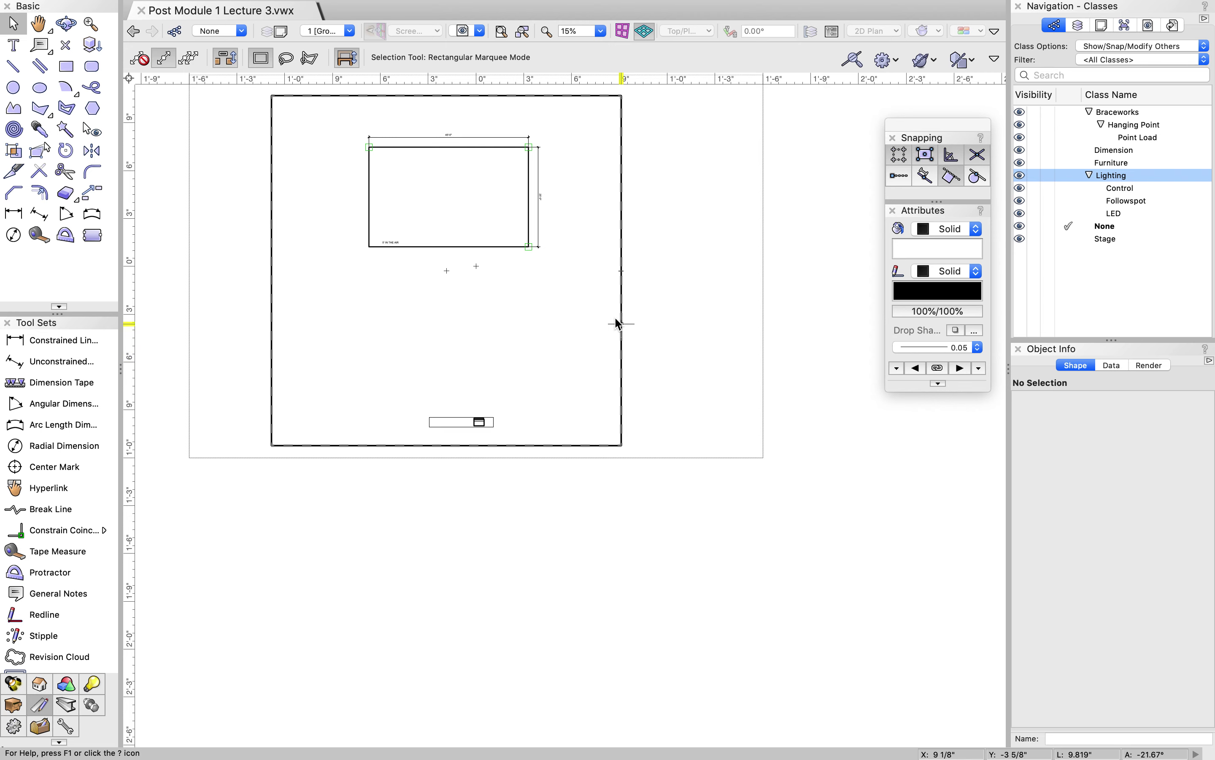
scroll(589, 225, "down", 5)
scroll(583, 176, "up", 5)
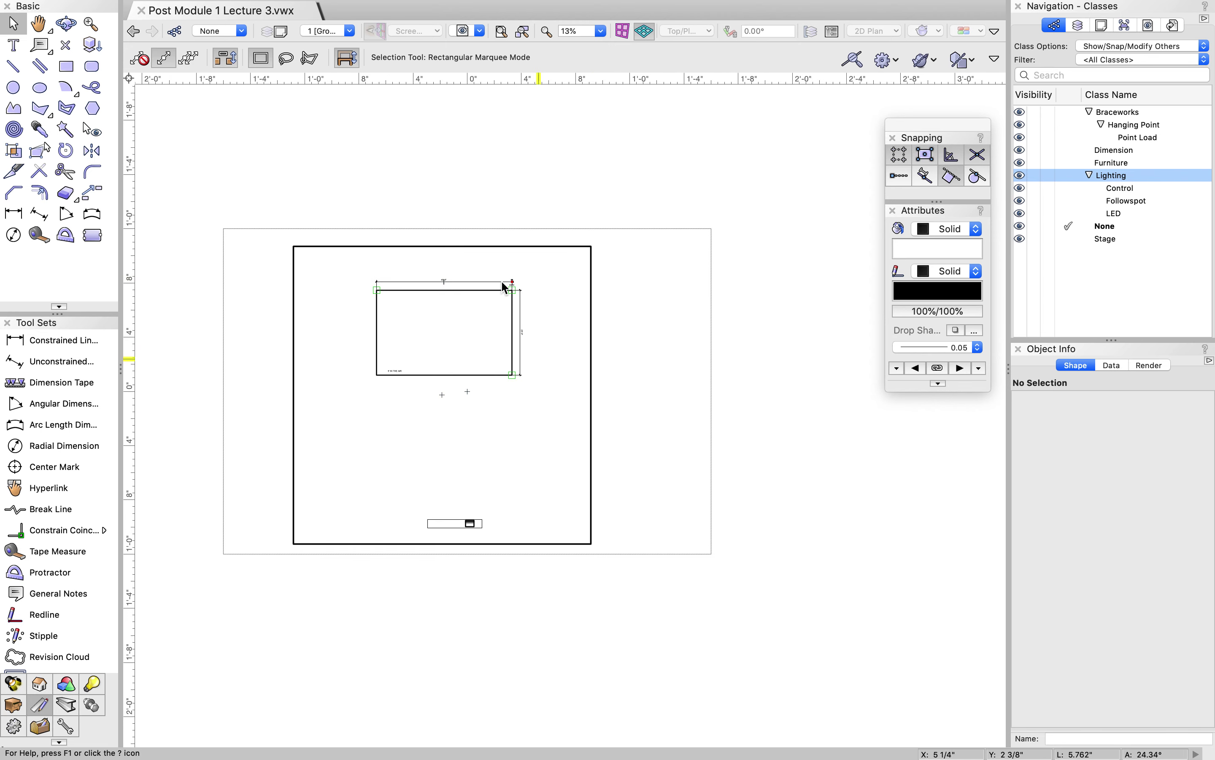
scroll(416, 343, "down", 1)
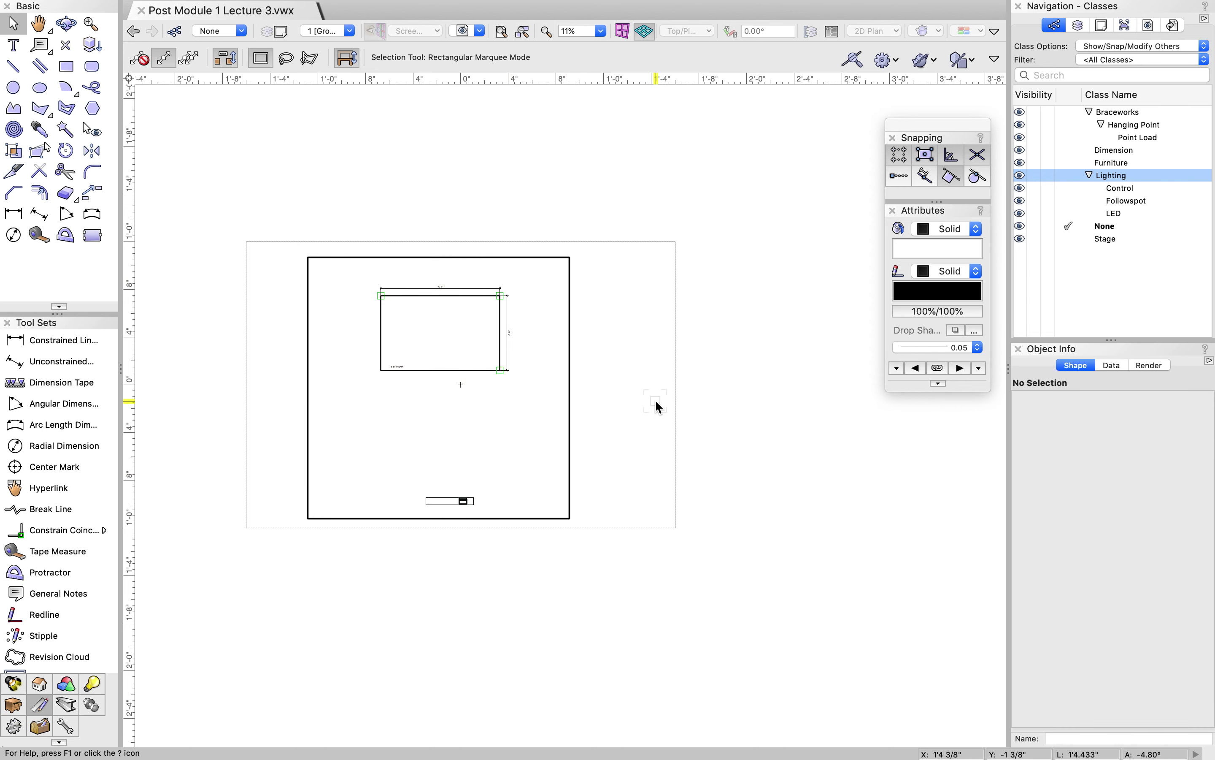
mouse_move(510, 284)
left_mouse_down()
mouse_move(528, 280)
mouse_move(515, 278)
left_mouse_up()
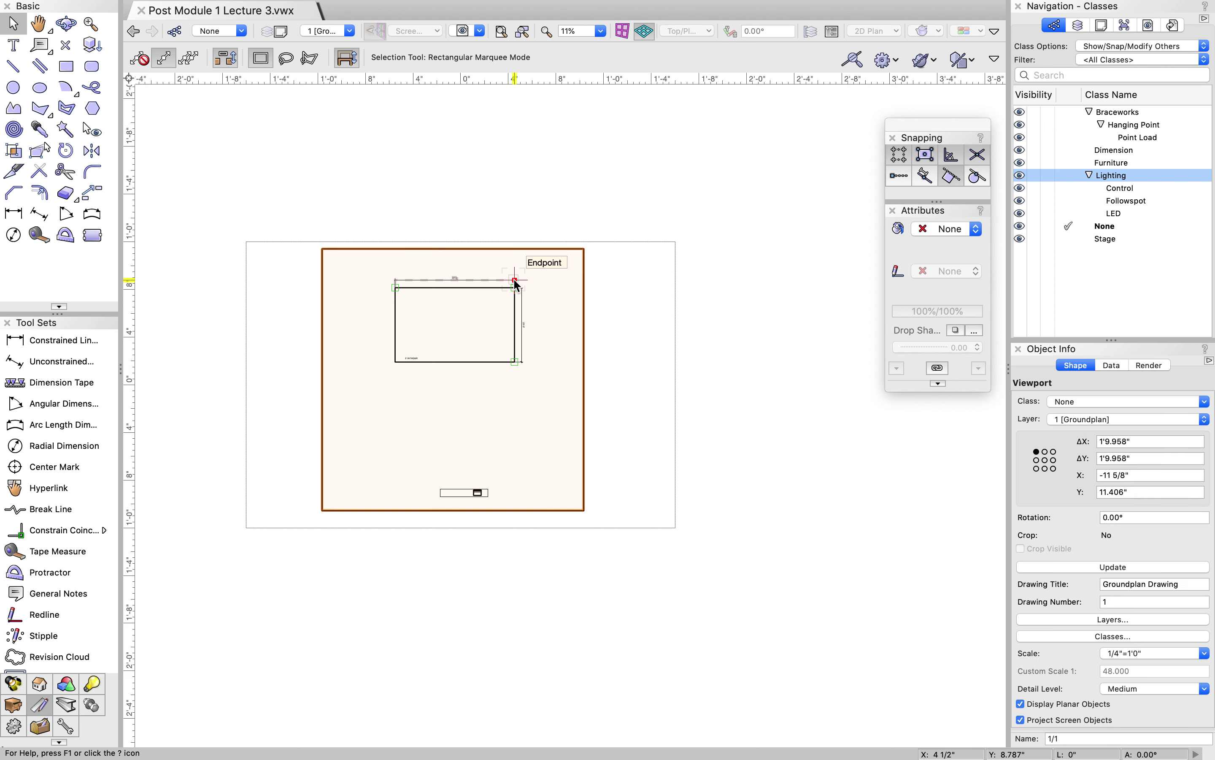
left_click(689, 269)
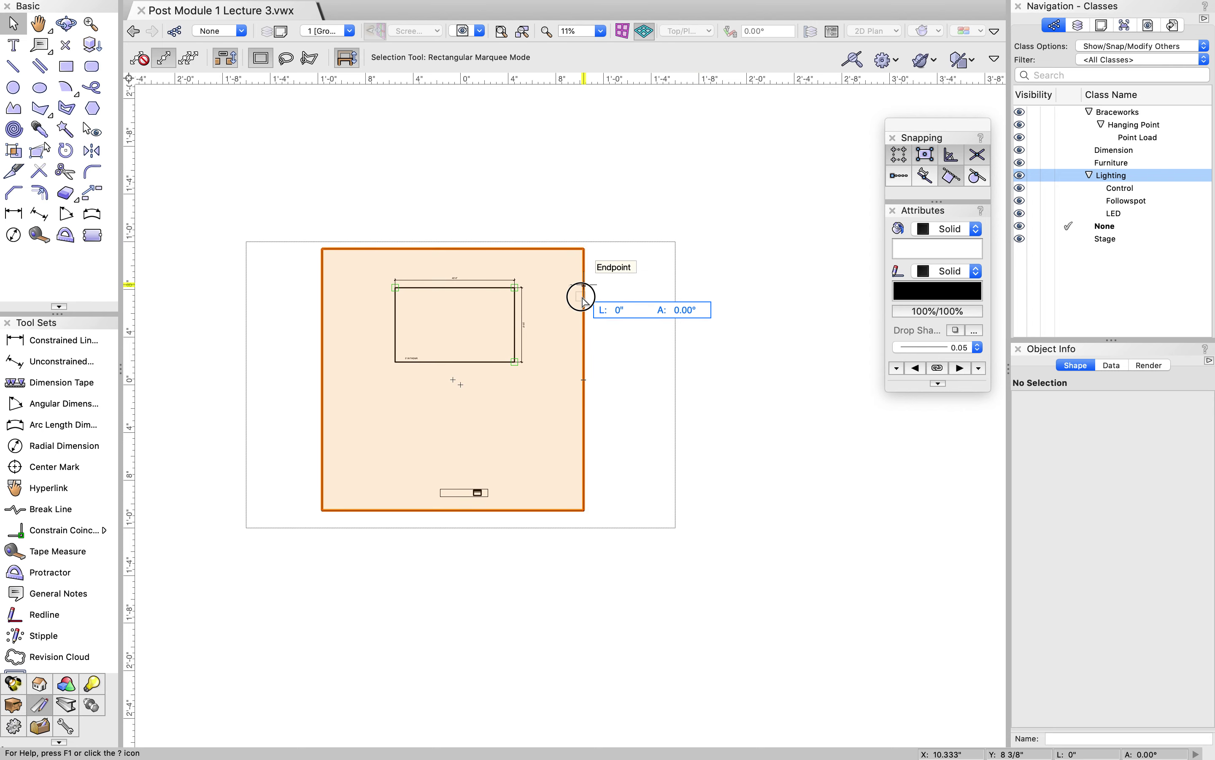
left_click(608, 296)
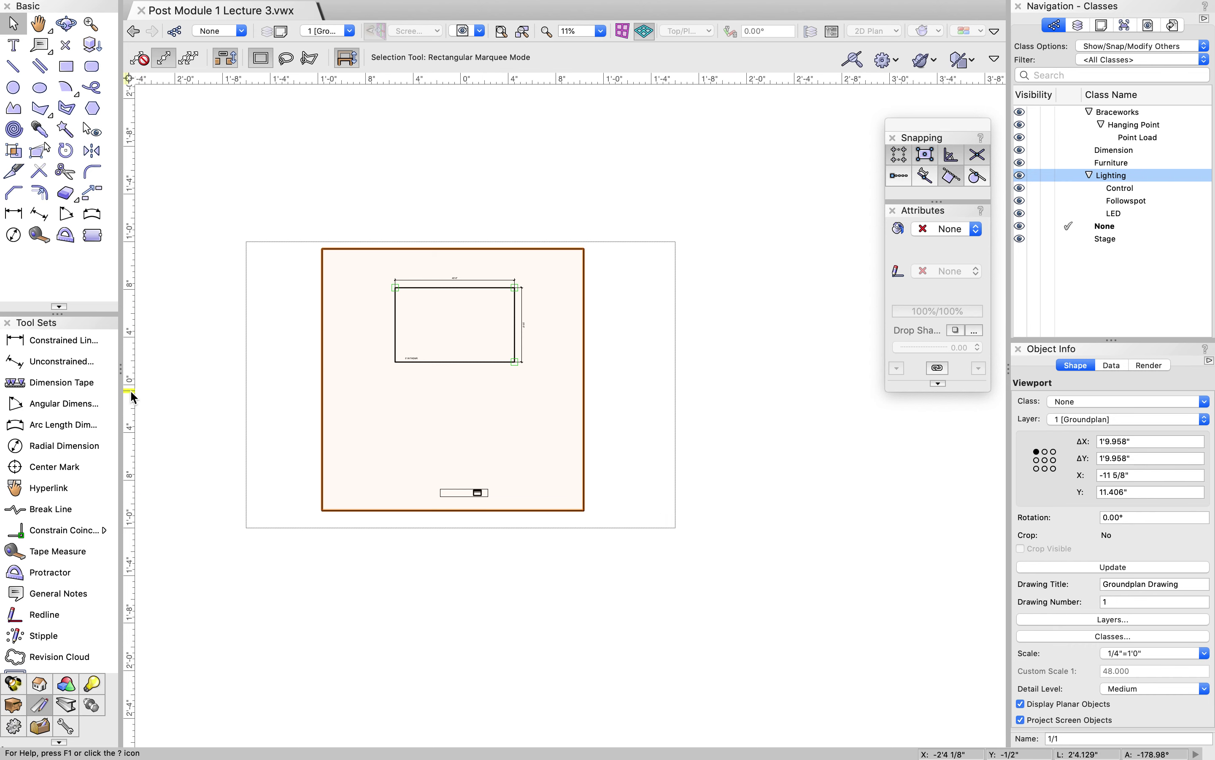
- Insert an unstyled title block border on the Groundplan sheet, fitted to the printable area and locked to the page center
scroll(78, 474, "down", 5)
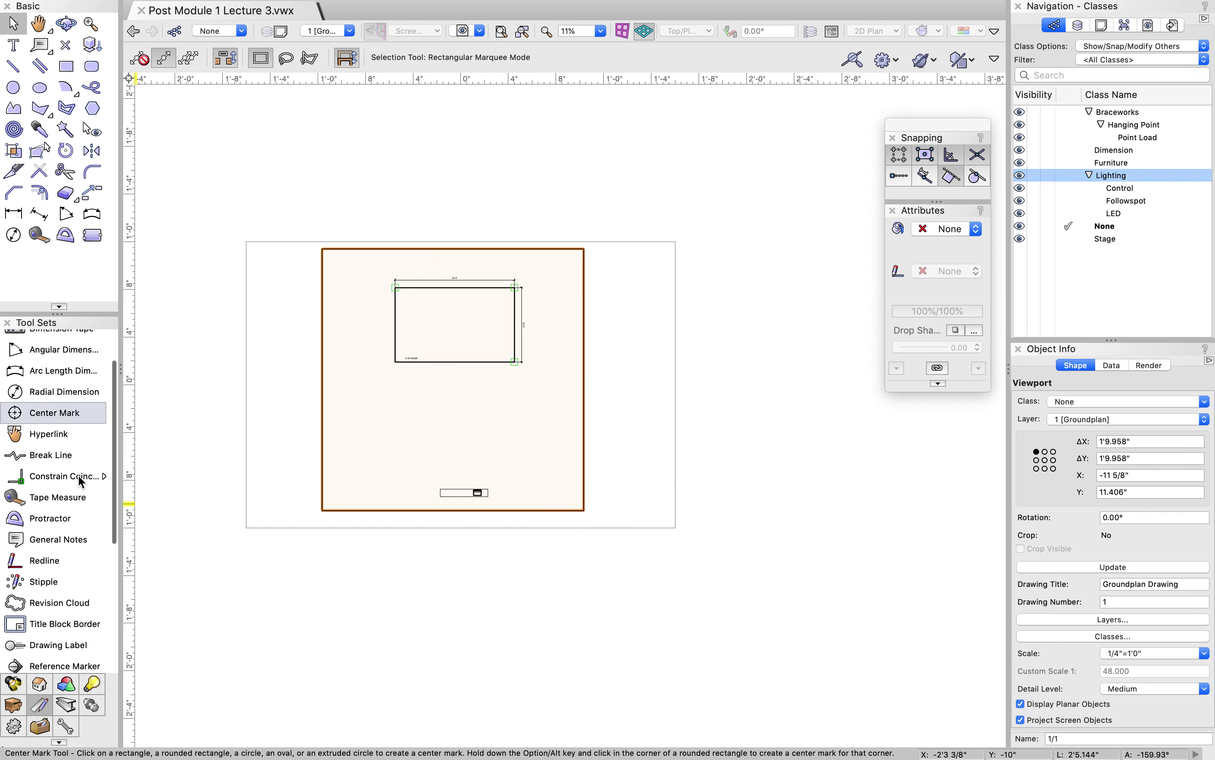
left_click(89, 551)
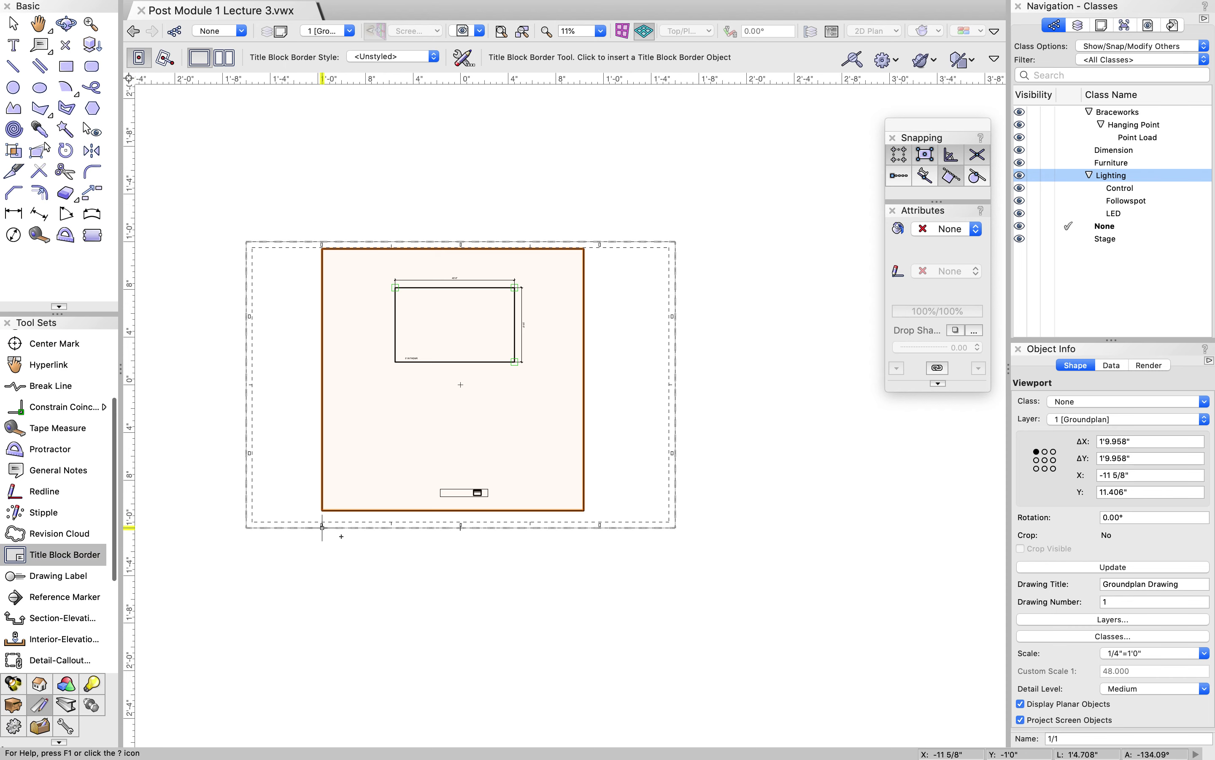
left_click(299, 445)
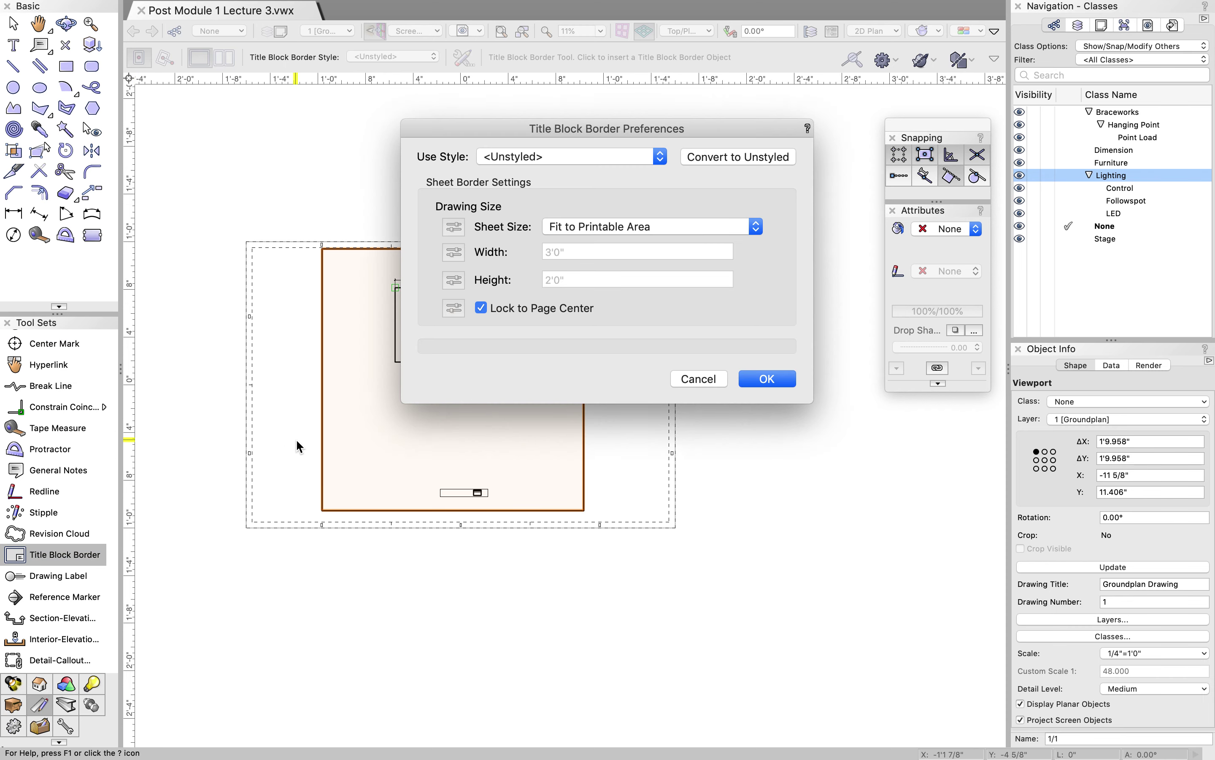
left_click(766, 378)
left_click(13, 23)
scroll(280, 279, "up", 2)
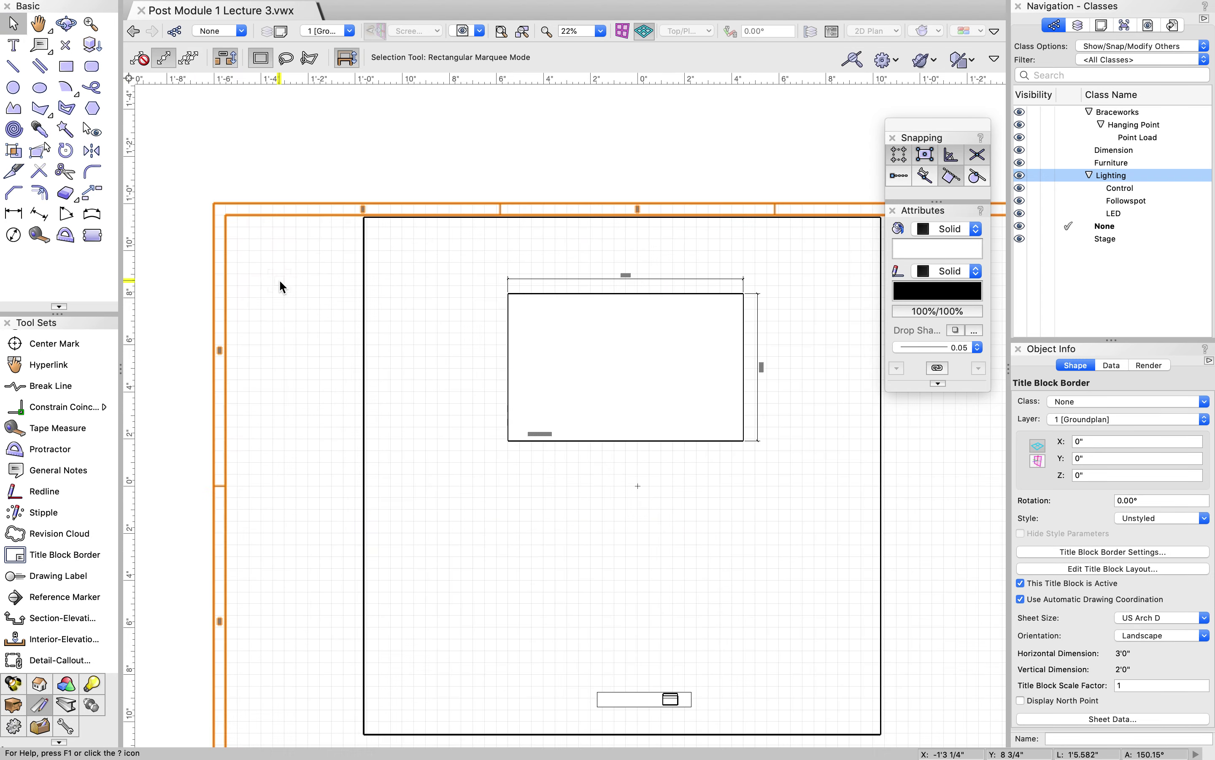
left_click(273, 117)
scroll(350, 231, "down", 2)
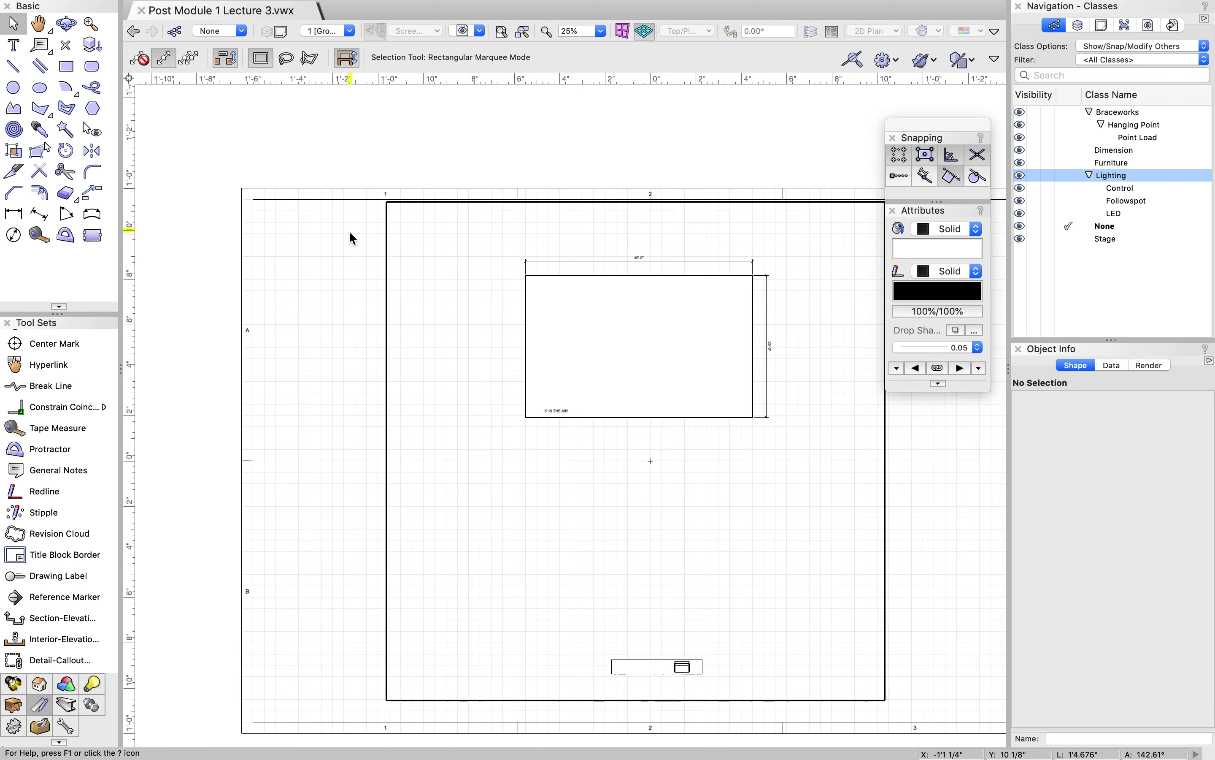
- Nudge the Groundplan viewport slightly down so its outline sits just below the border's upper edge, and deselect it
scroll(349, 230, "down", 1)
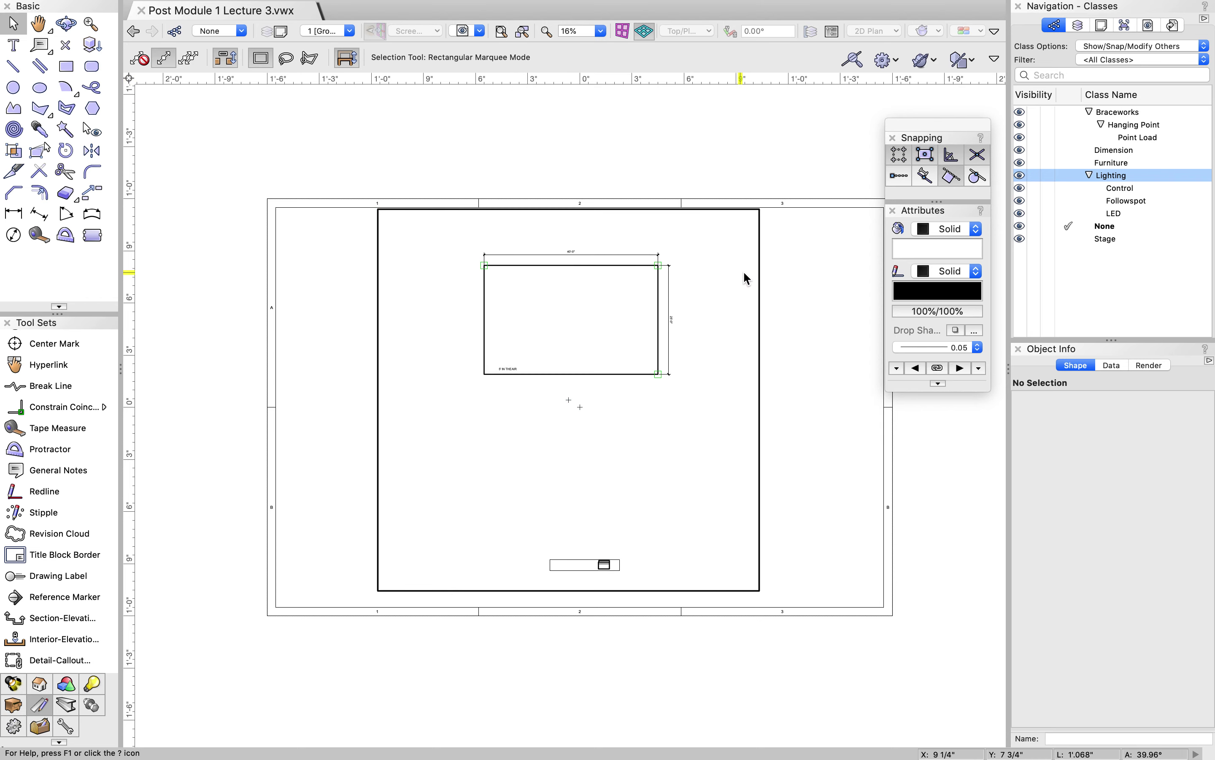
left_click(766, 264)
key("shift+Down")
key("shift+Down")
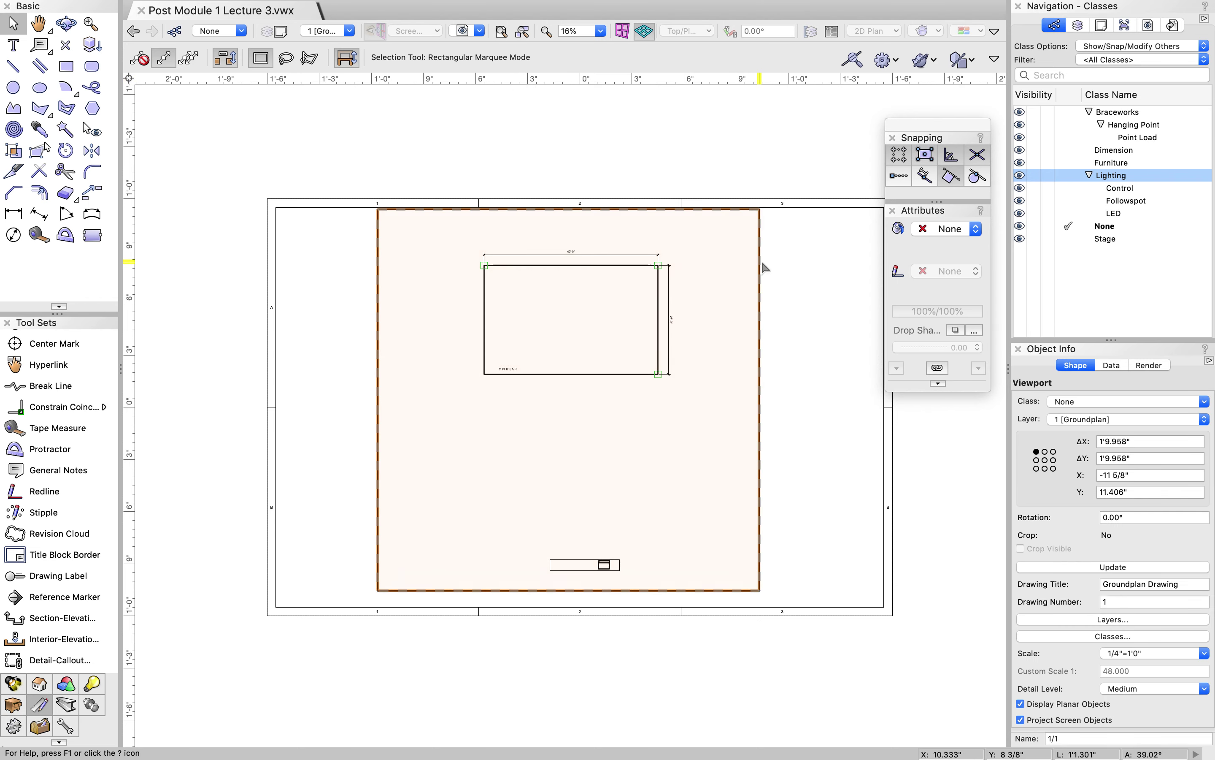
key("shift+Down")
left_click(651, 163)
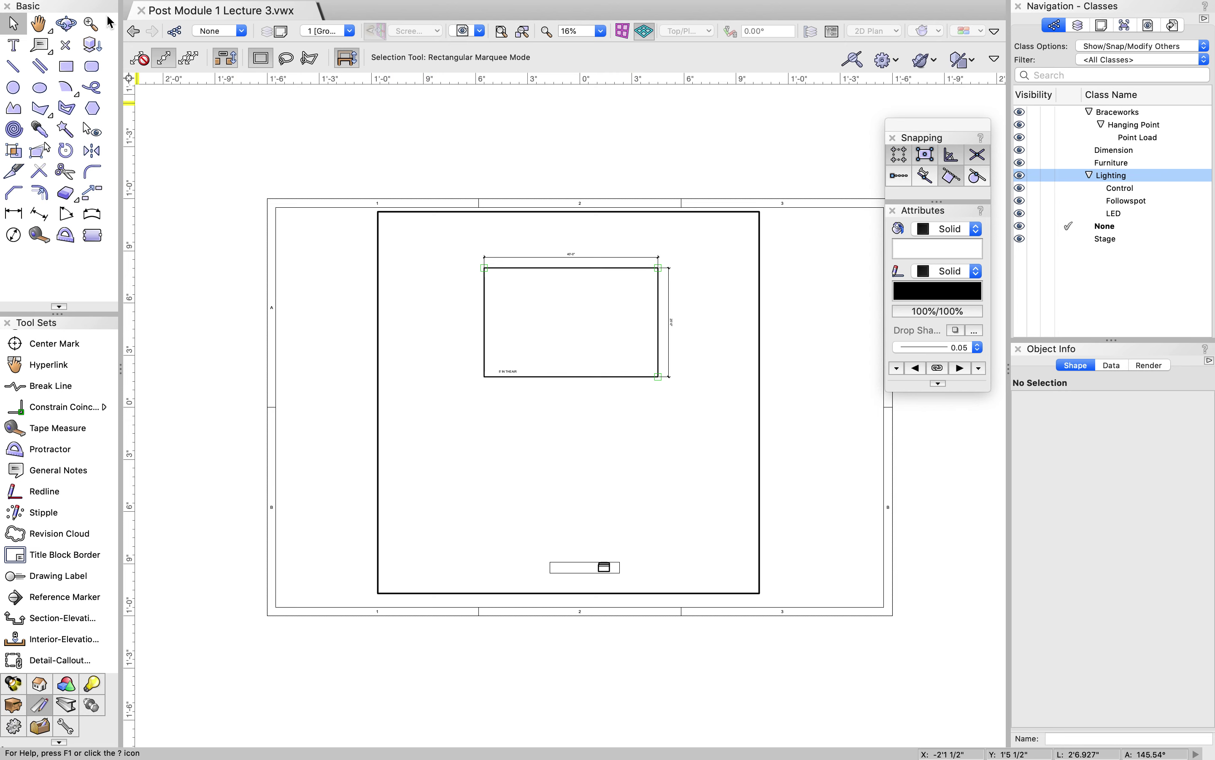
- Set up a publish job and add the 1 [Groundplan] sheet to it as a PDF
left_click(144, 8)
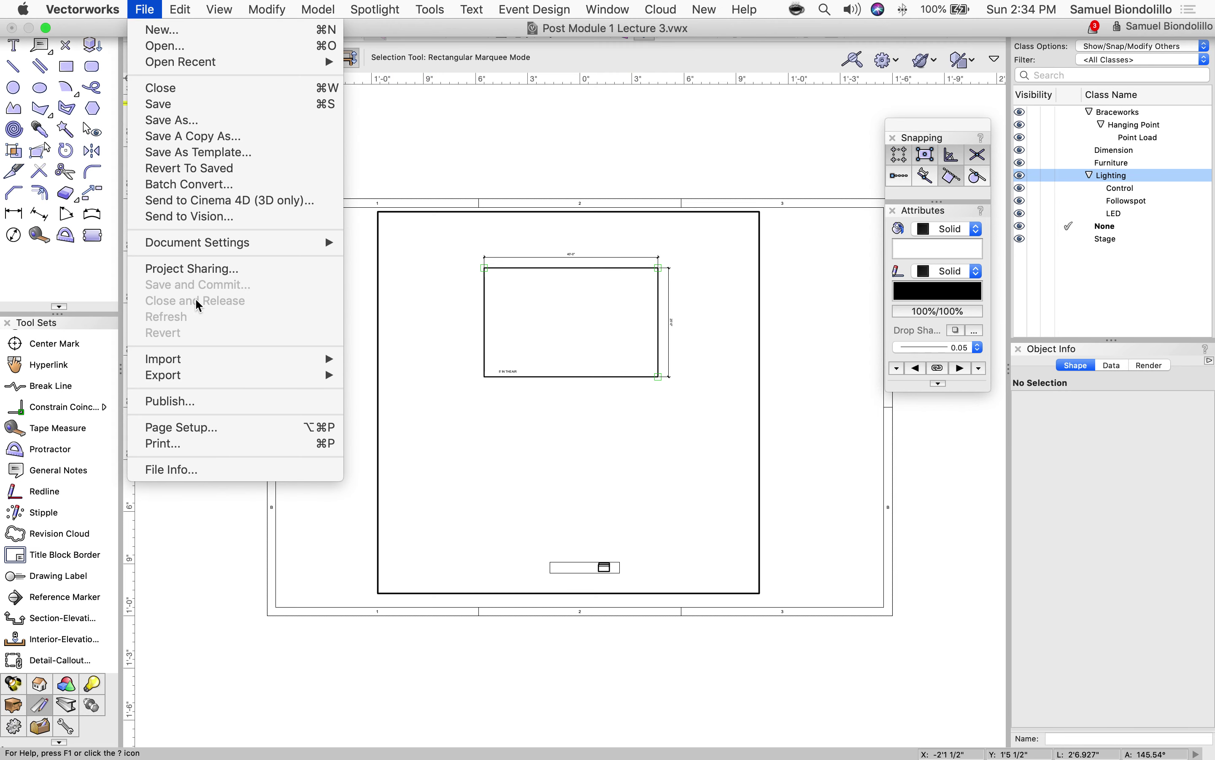
left_click(174, 401)
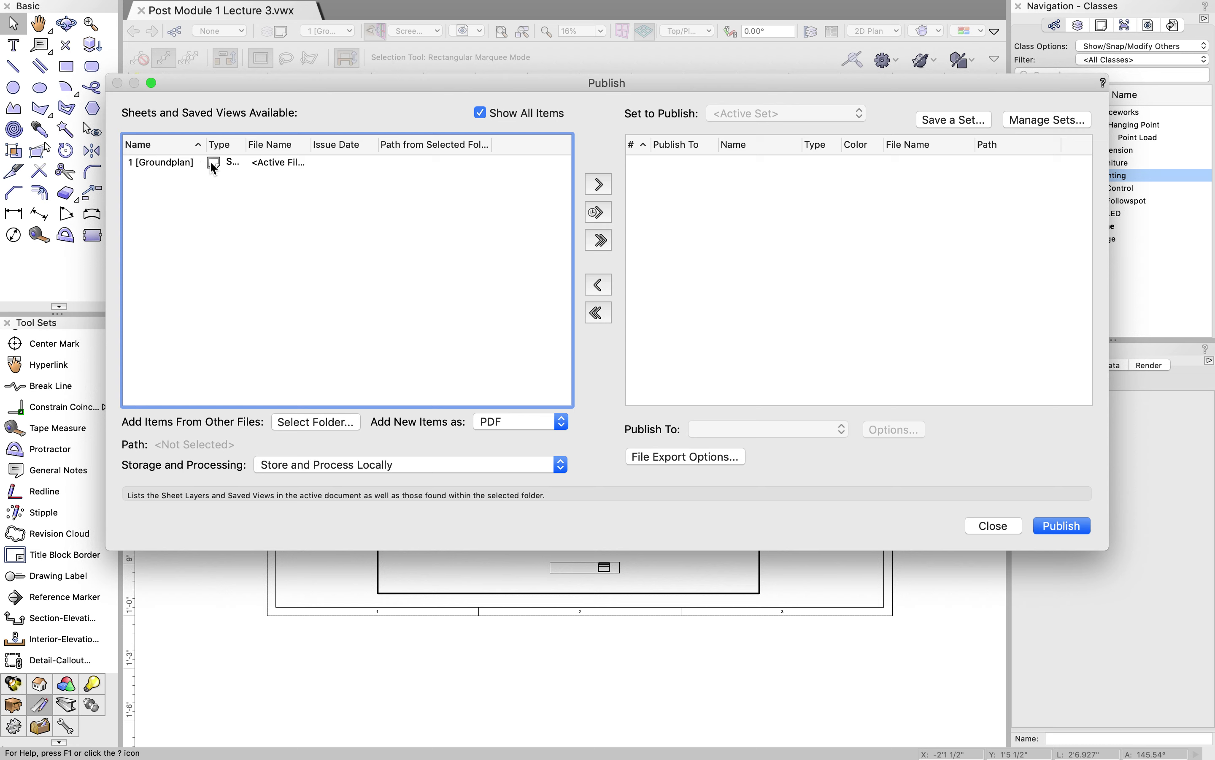
left_click(211, 163)
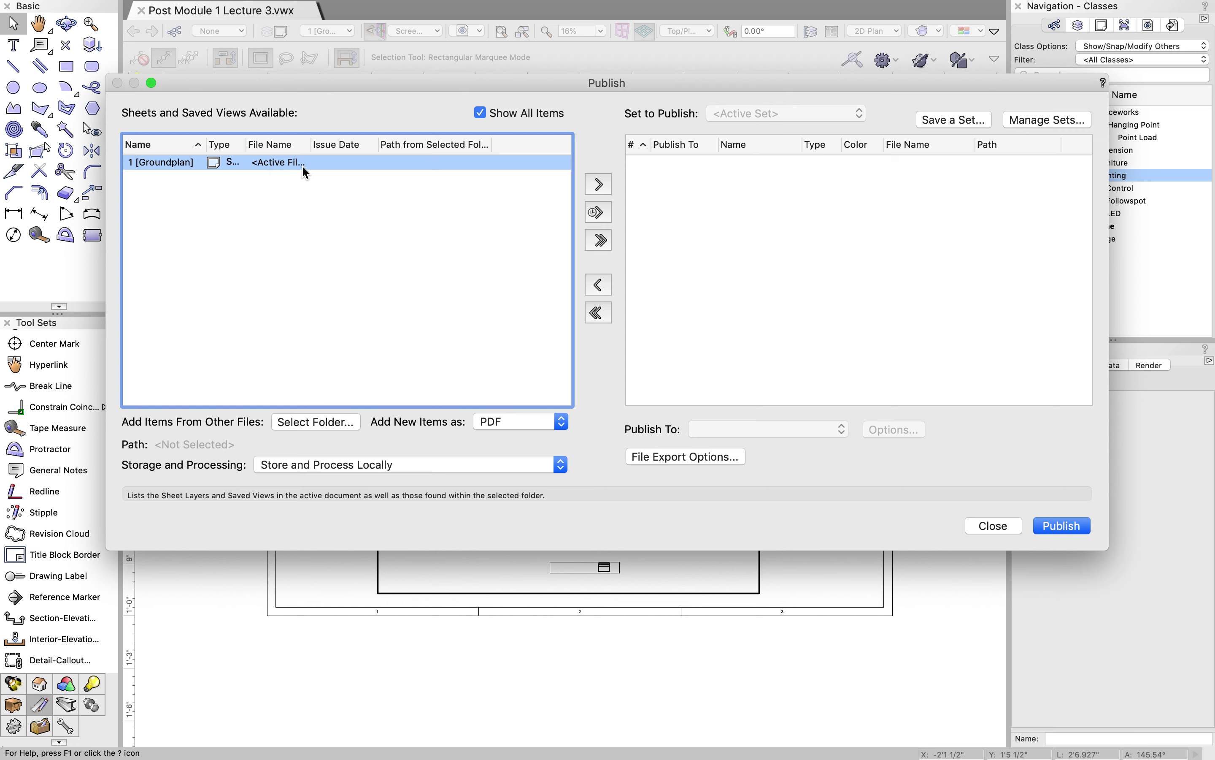
left_click(599, 184)
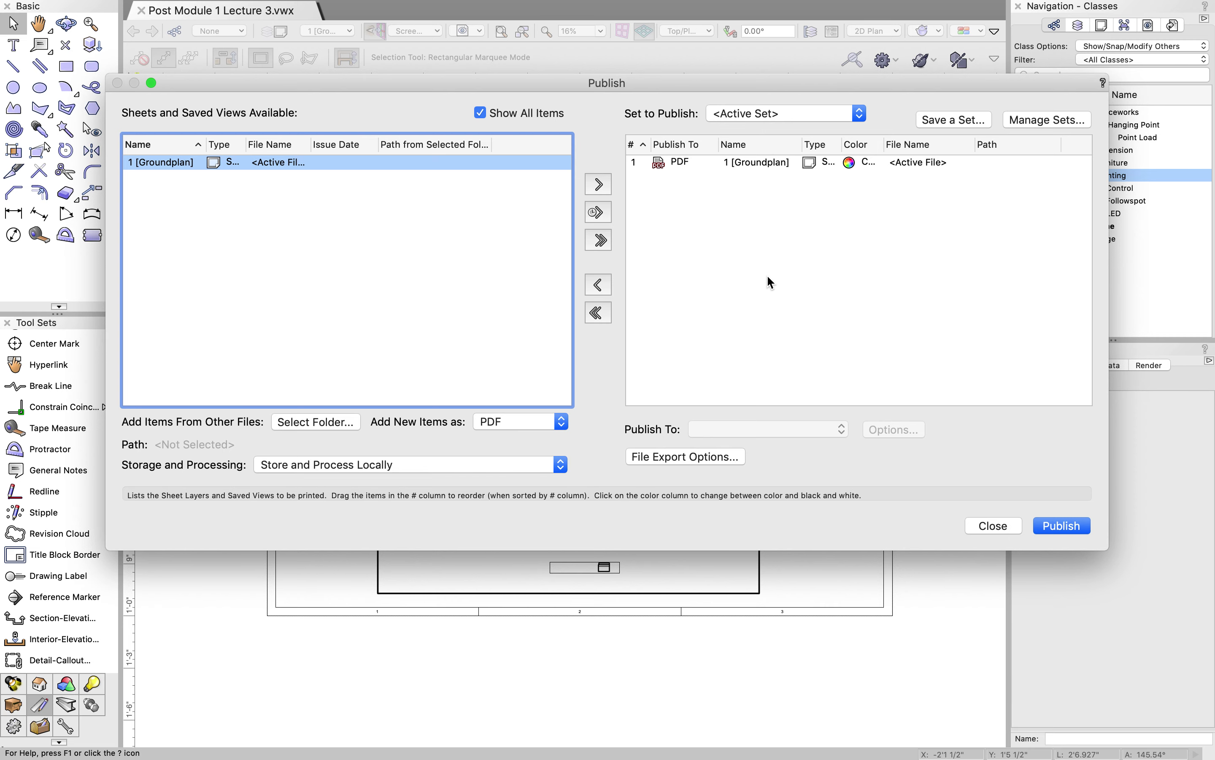
- Start publishing, always keep the items as a saved set, and name the set Groundplan ONLY
left_click(1062, 526)
left_click(557, 291)
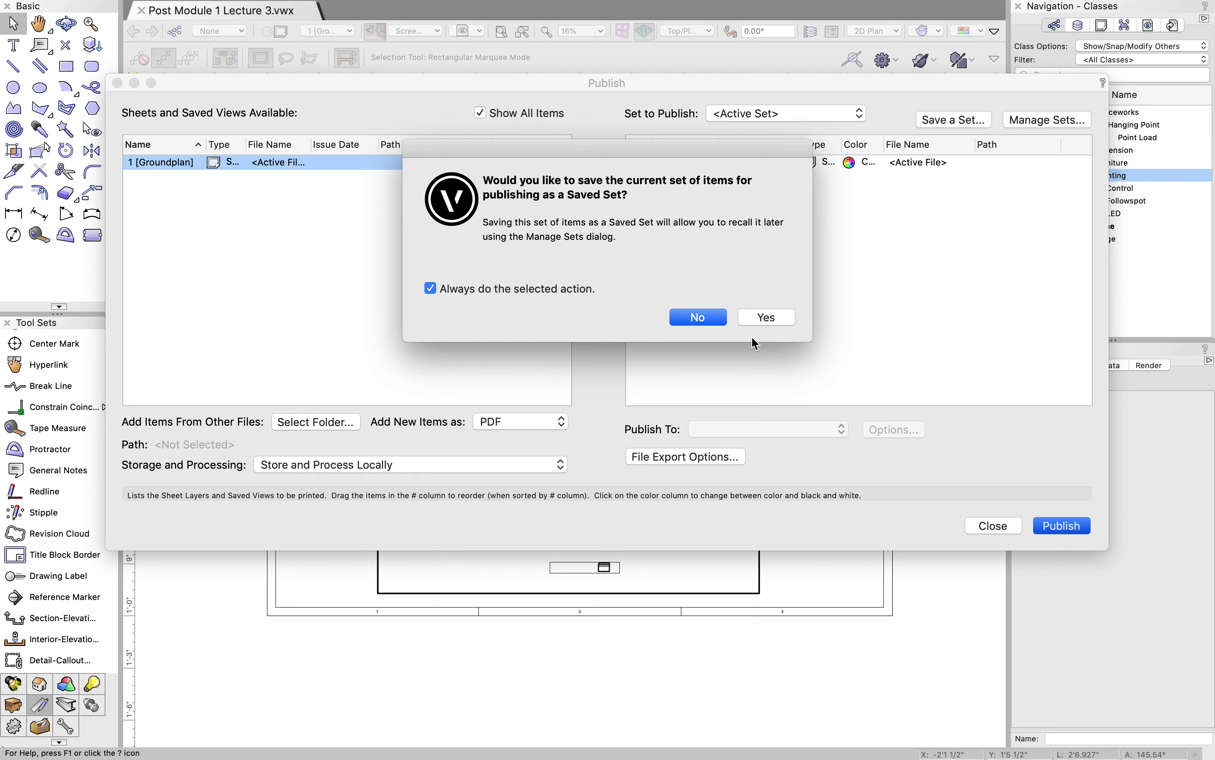
left_click(766, 316)
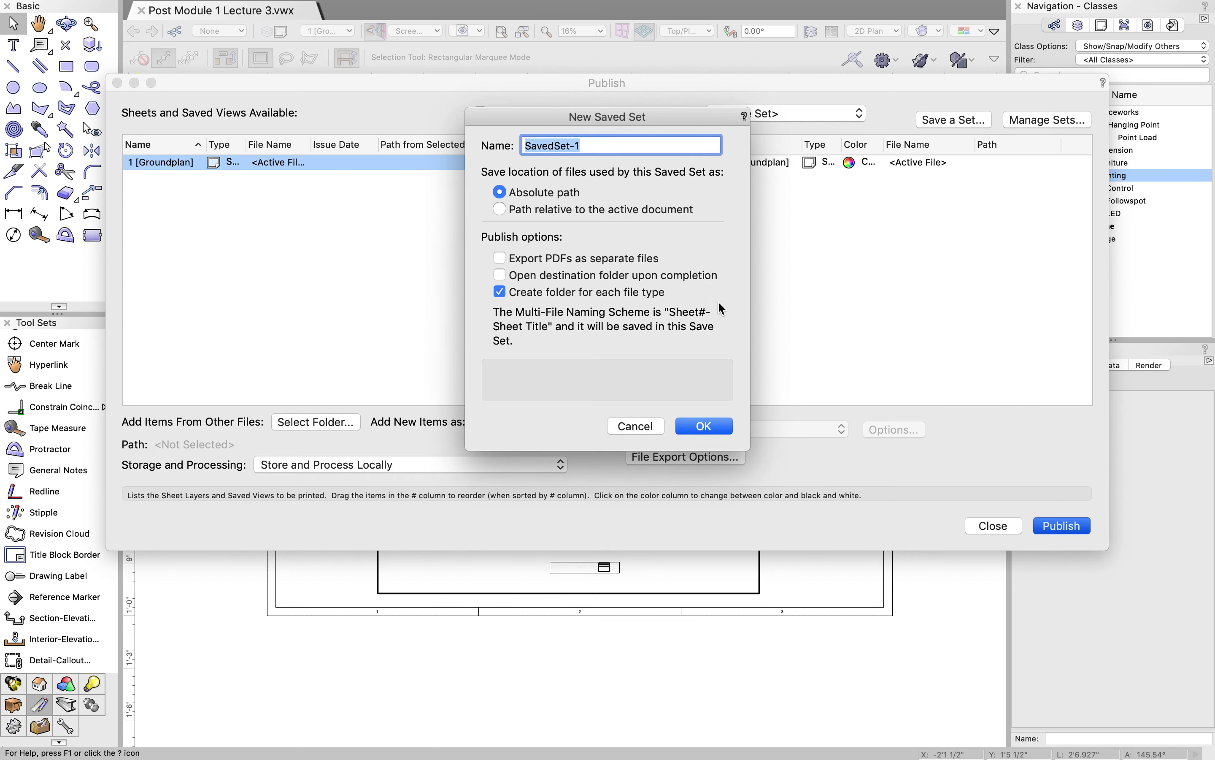
type("Groundplan ONLY")
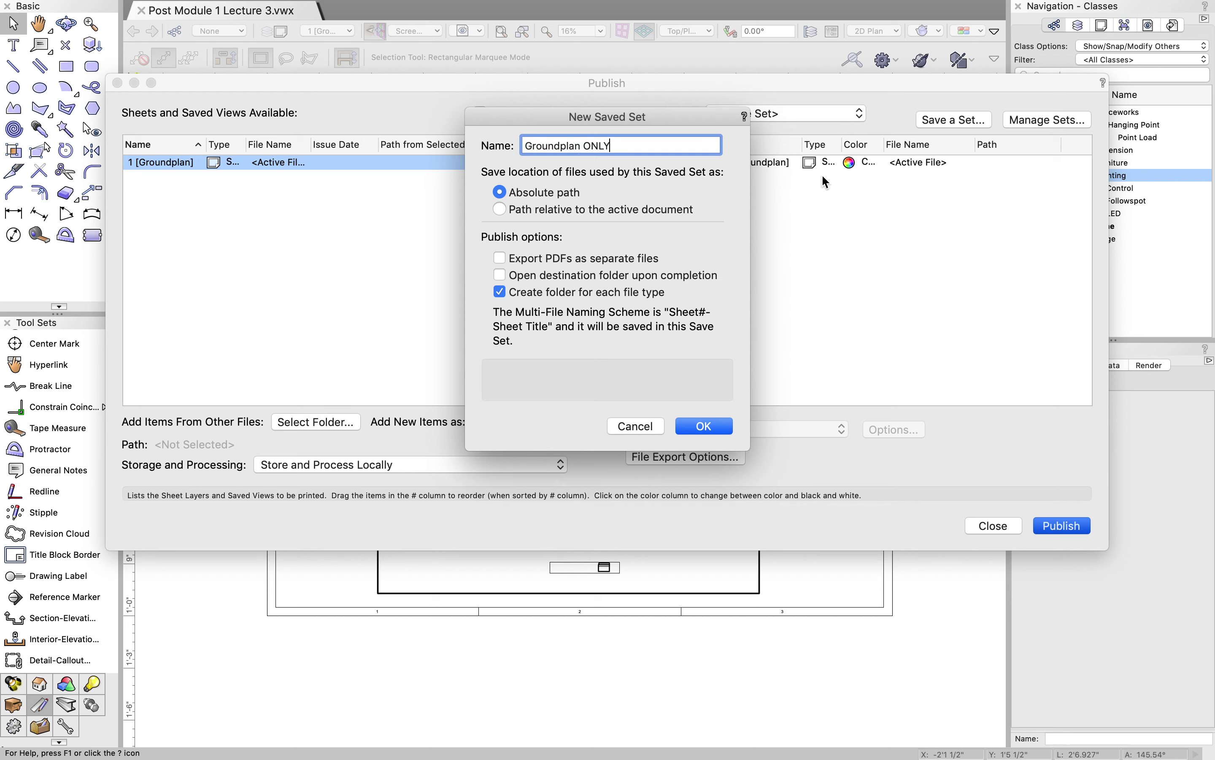
left_click(703, 427)
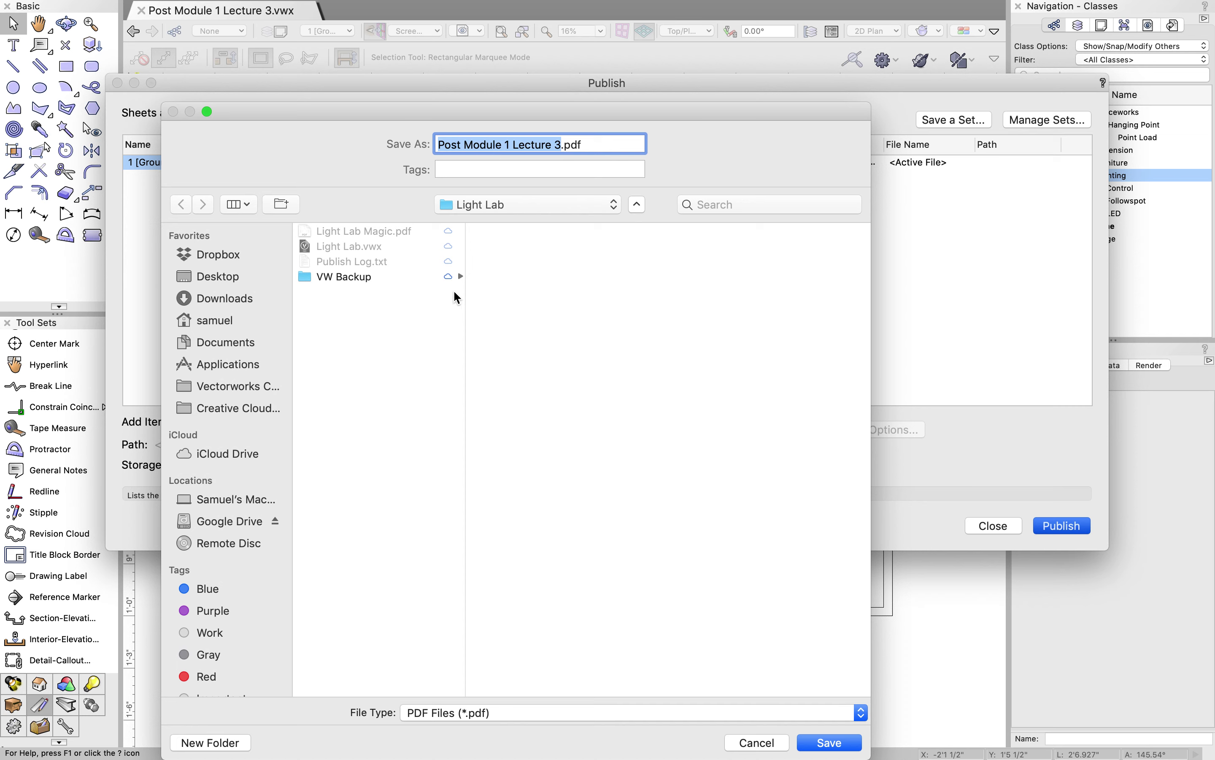
- Save the published PDF to the Desktop as Post Module 1 Lecture 3.pdf and dismiss the publish report
left_click(234, 282)
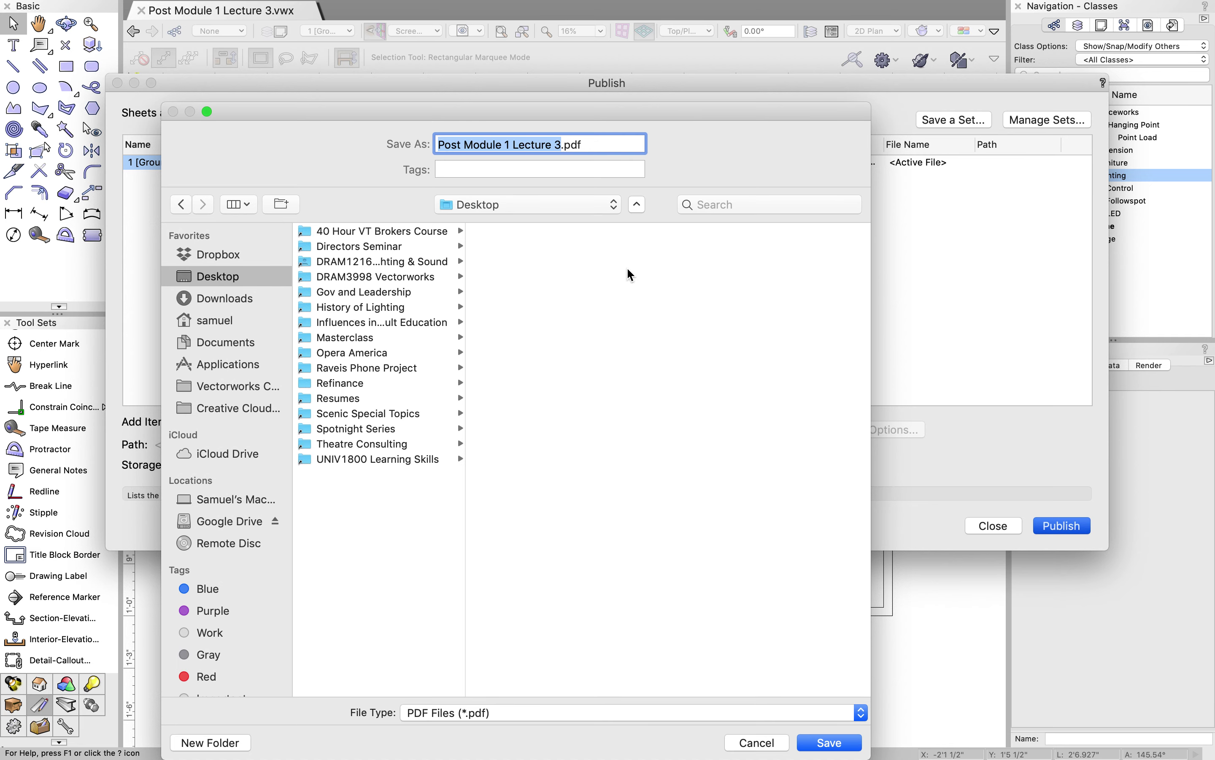
left_click(829, 746)
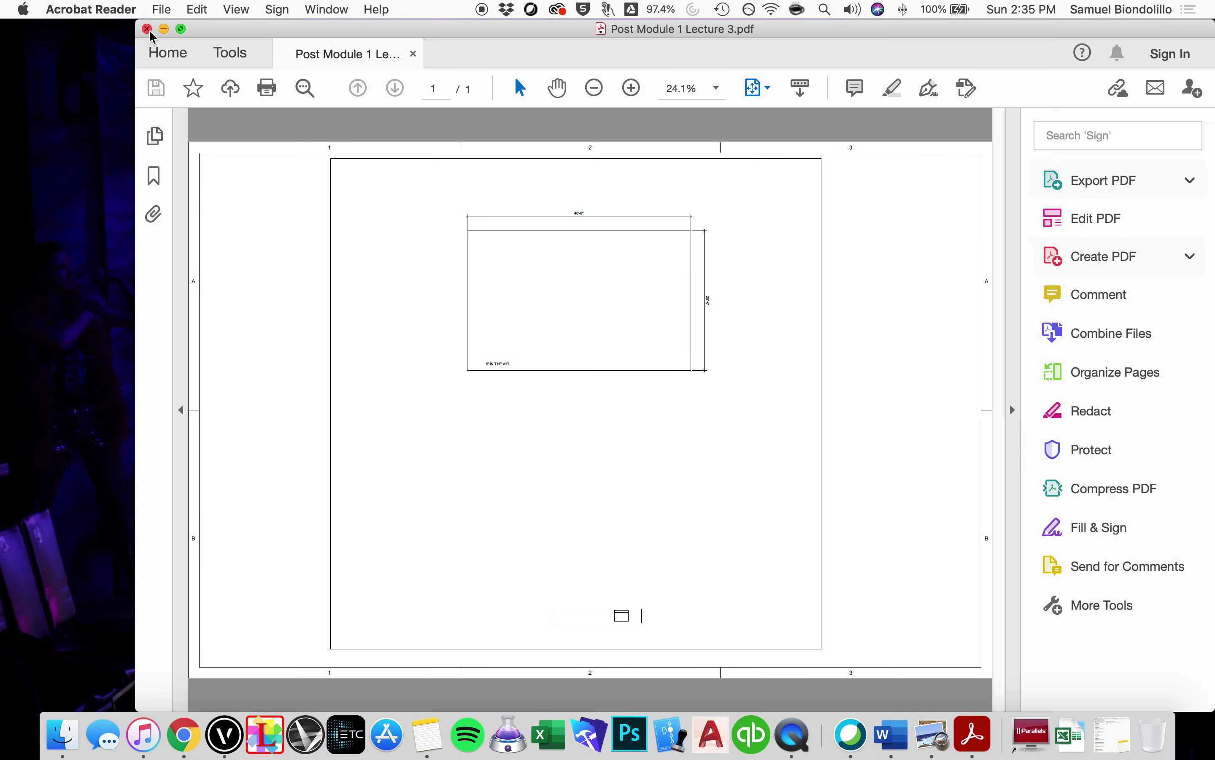
left_click(181, 30)
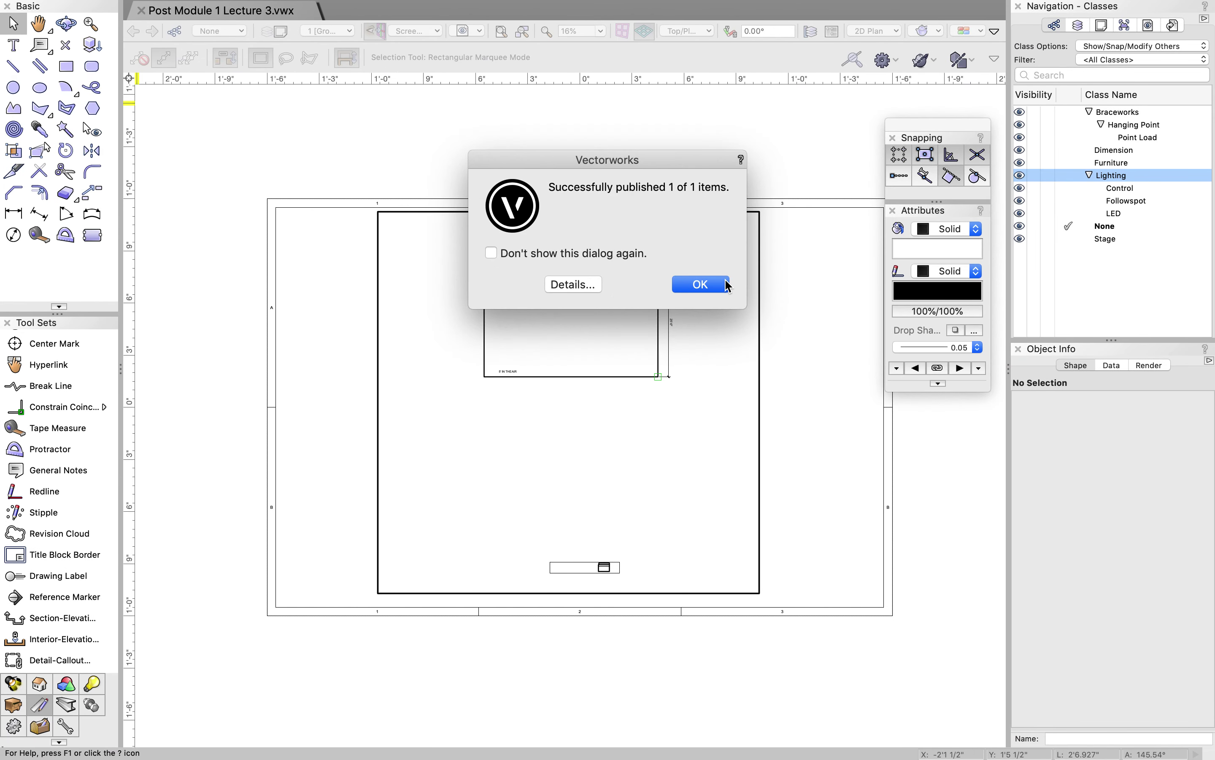
left_click(698, 285)
- Switch to Acrobat Reader, examine the published groundplan at 50% zoom across its width, and return to Vectorworks
key("ctrl+Left")
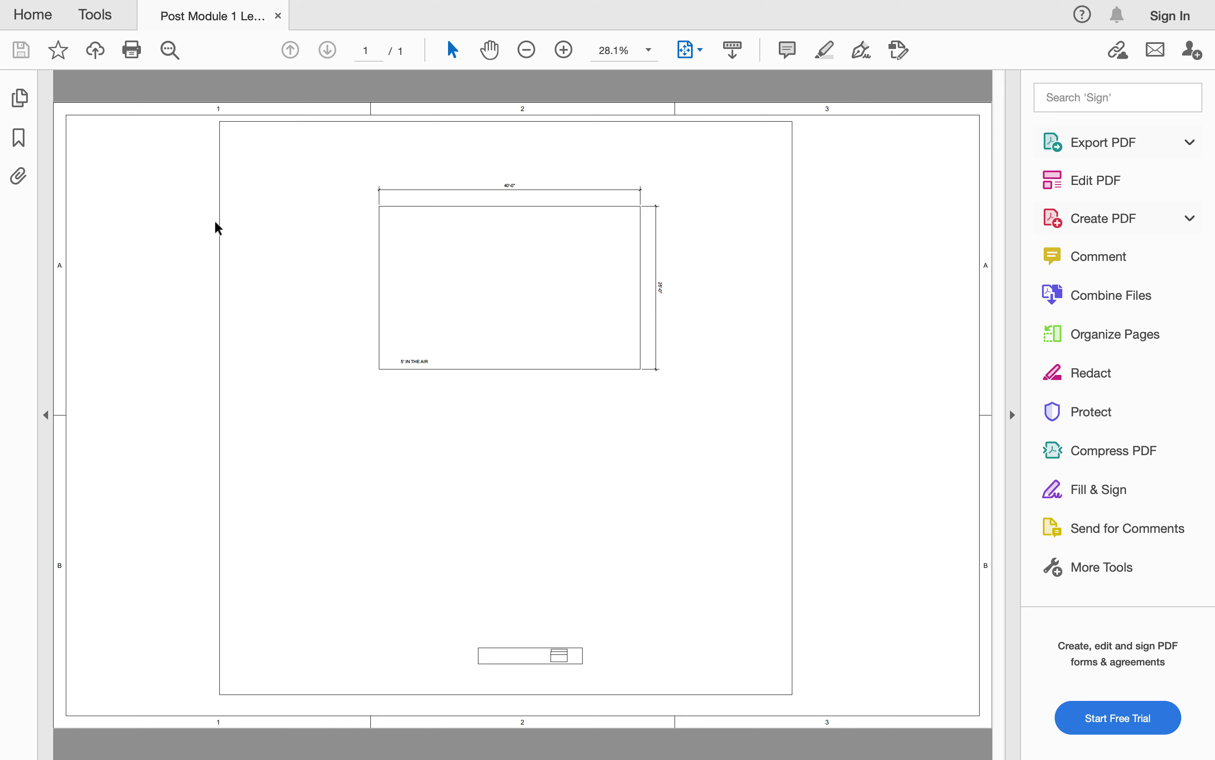
left_click(564, 50)
left_click(564, 50)
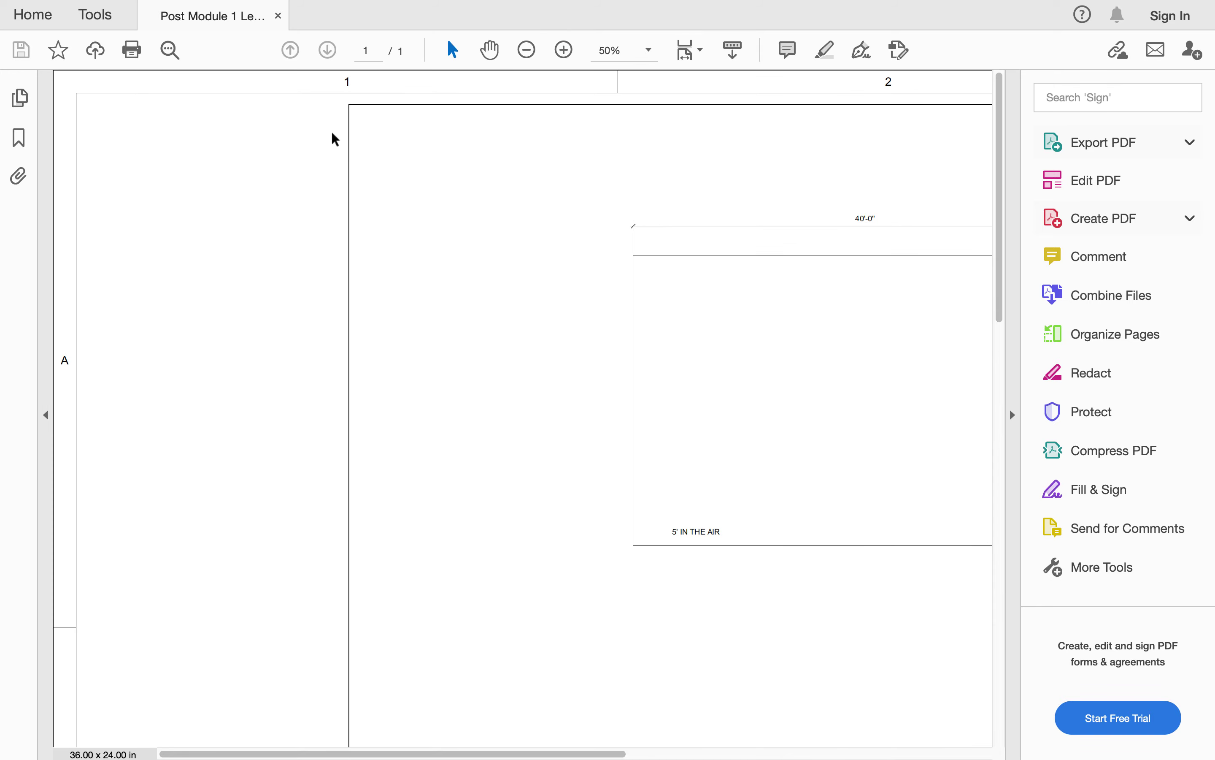
scroll(331, 135, "right", 10)
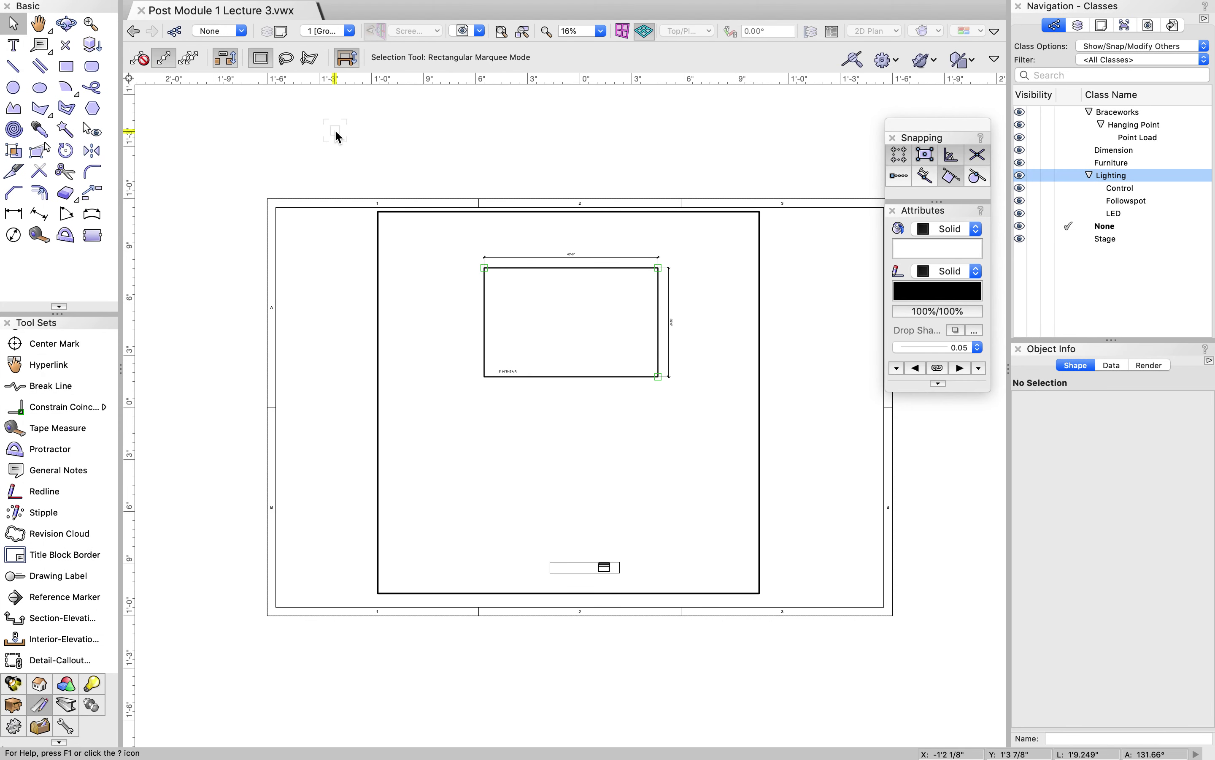
key("ctrl+Left")
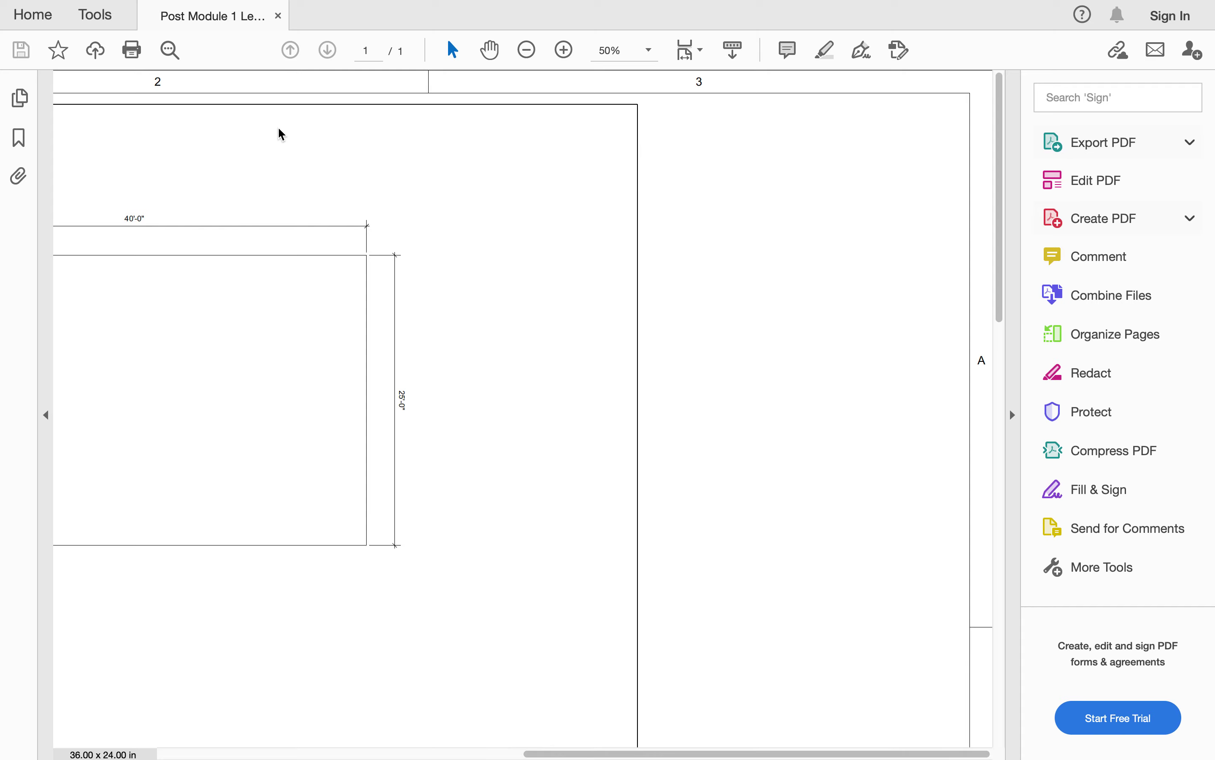
key("ctrl+Right")
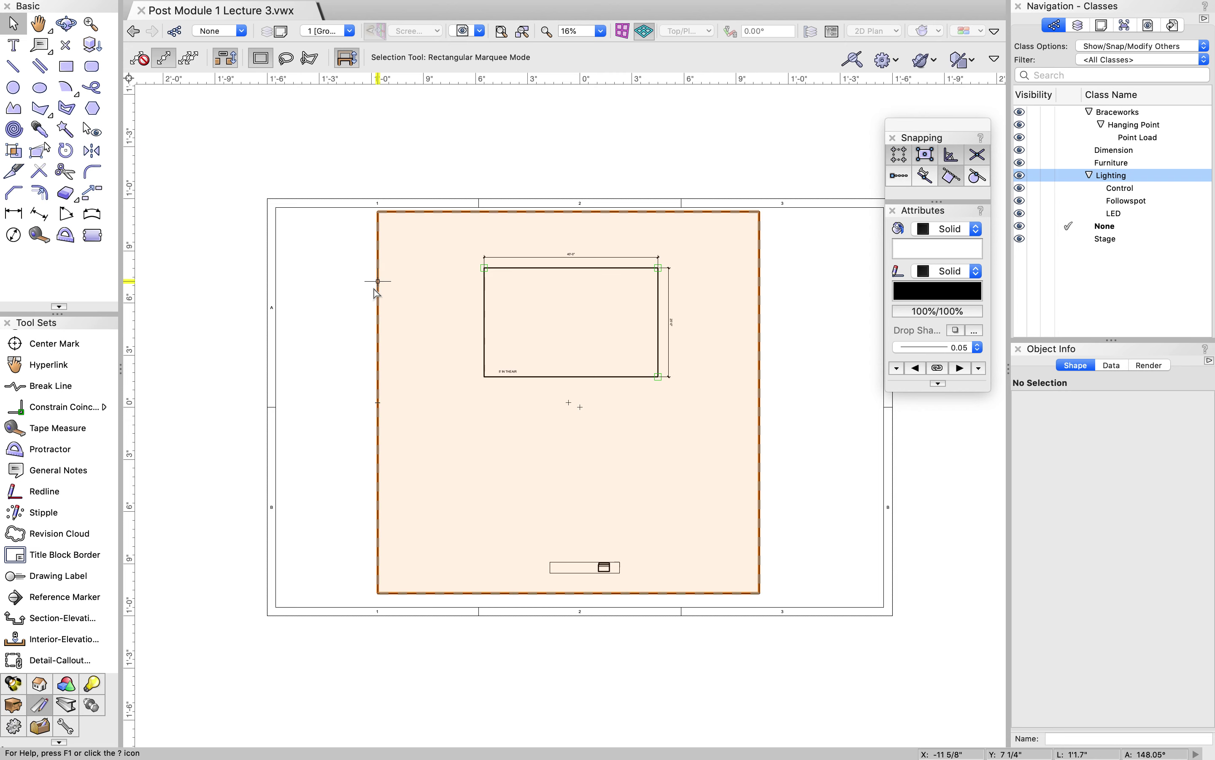
- Draw a rectangle about 39'2" by 22'7" on the Stage design layer below the dimensioned platform, and return to the Groundplan sheet
left_click(330, 31)
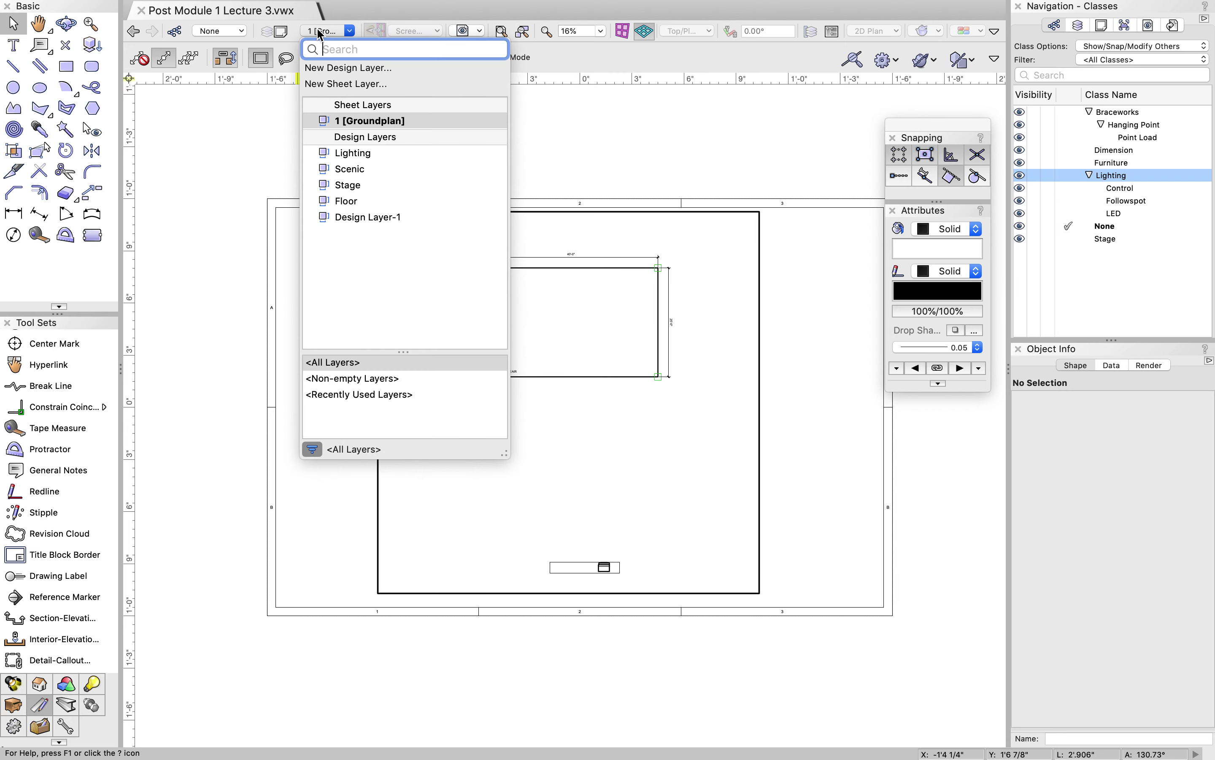
left_click(356, 155)
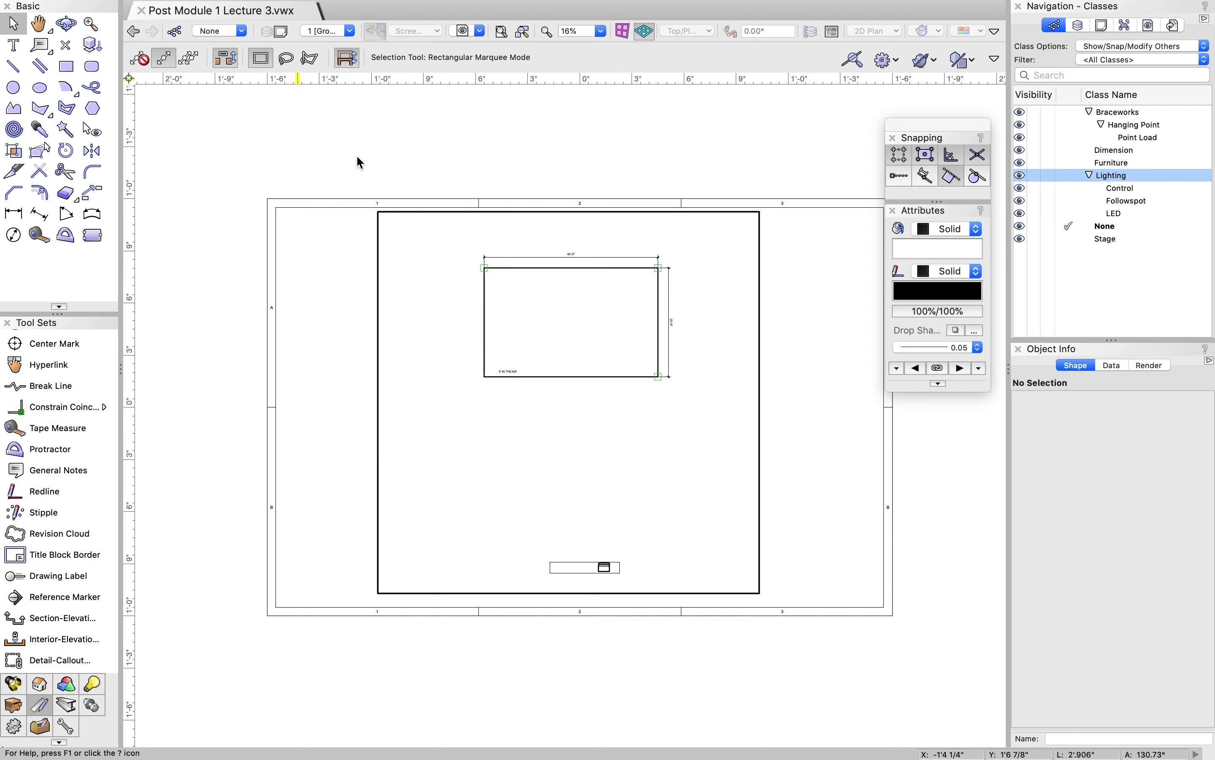
left_click(66, 66)
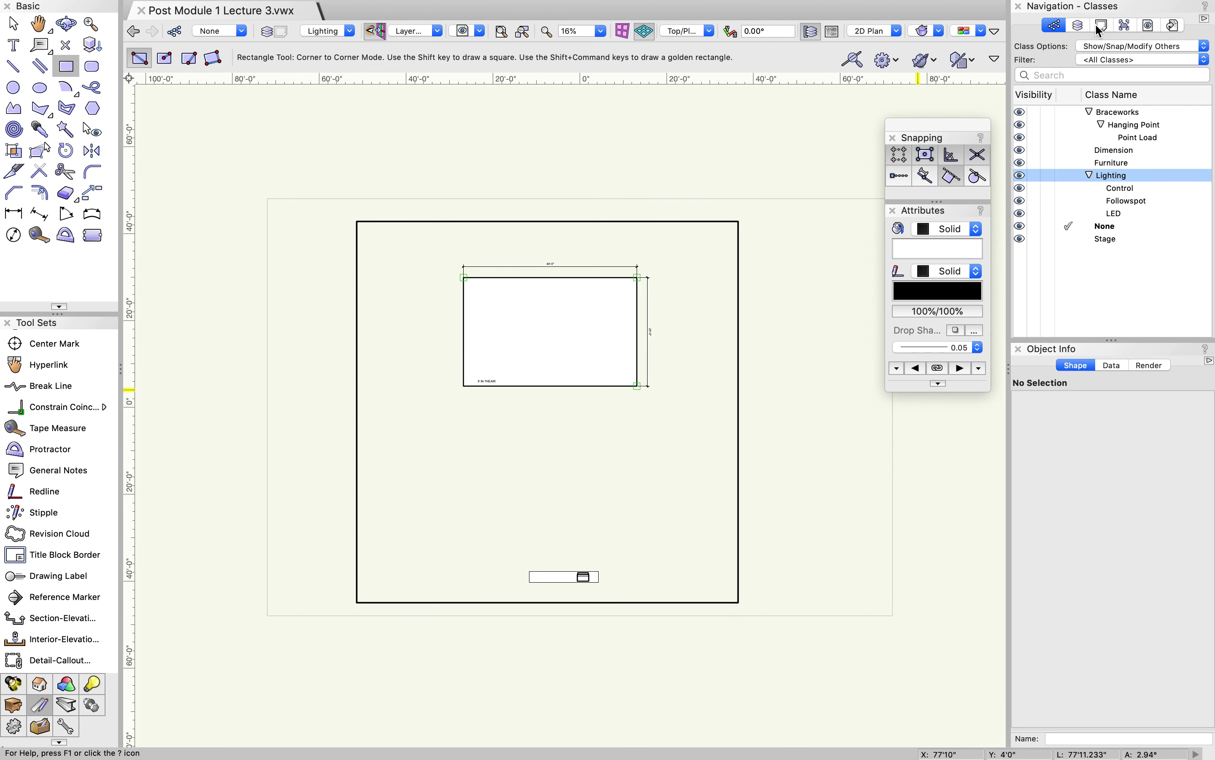
left_click(1078, 25)
left_click(1070, 137)
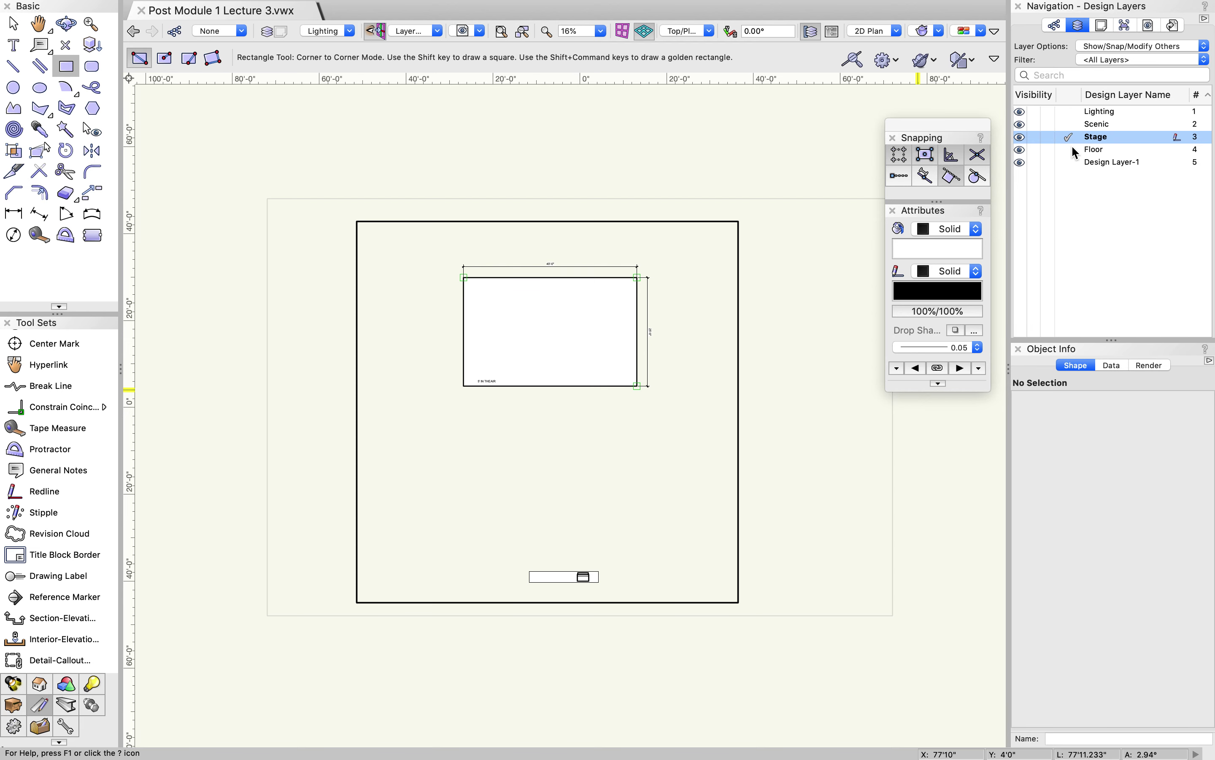
left_click(1056, 26)
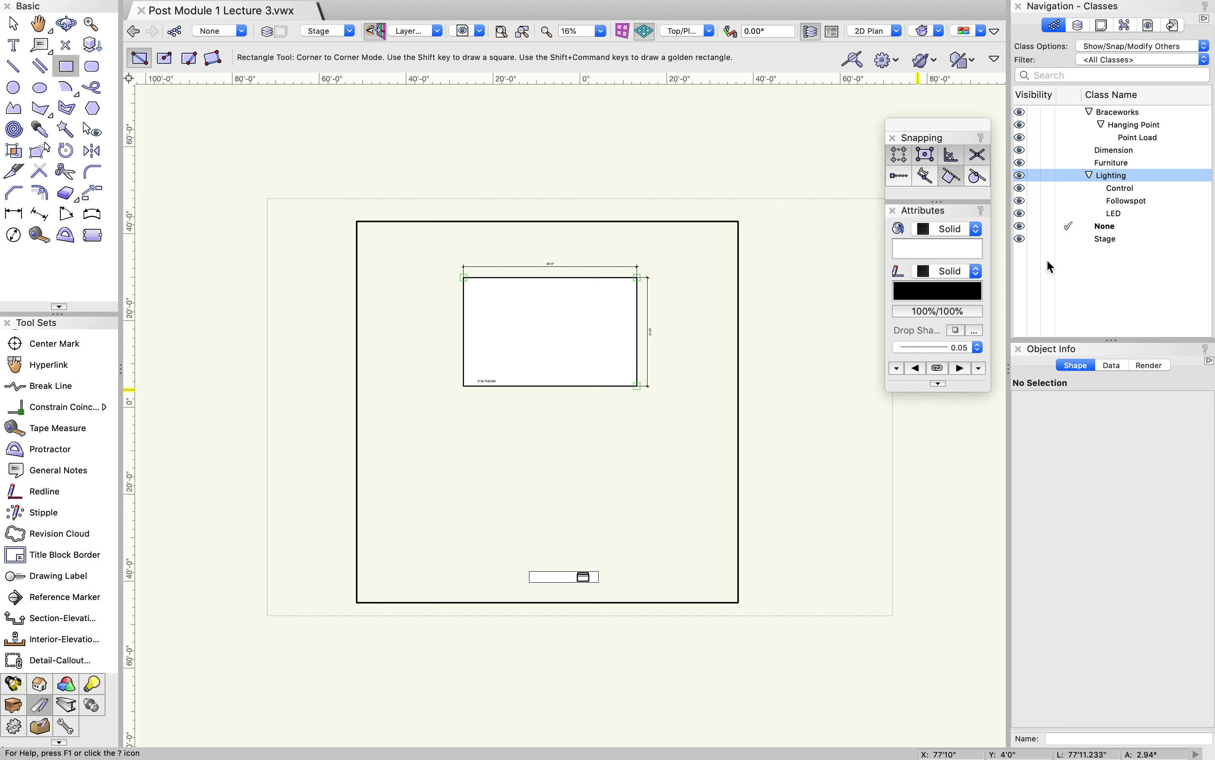
left_click(453, 429)
left_click(624, 527)
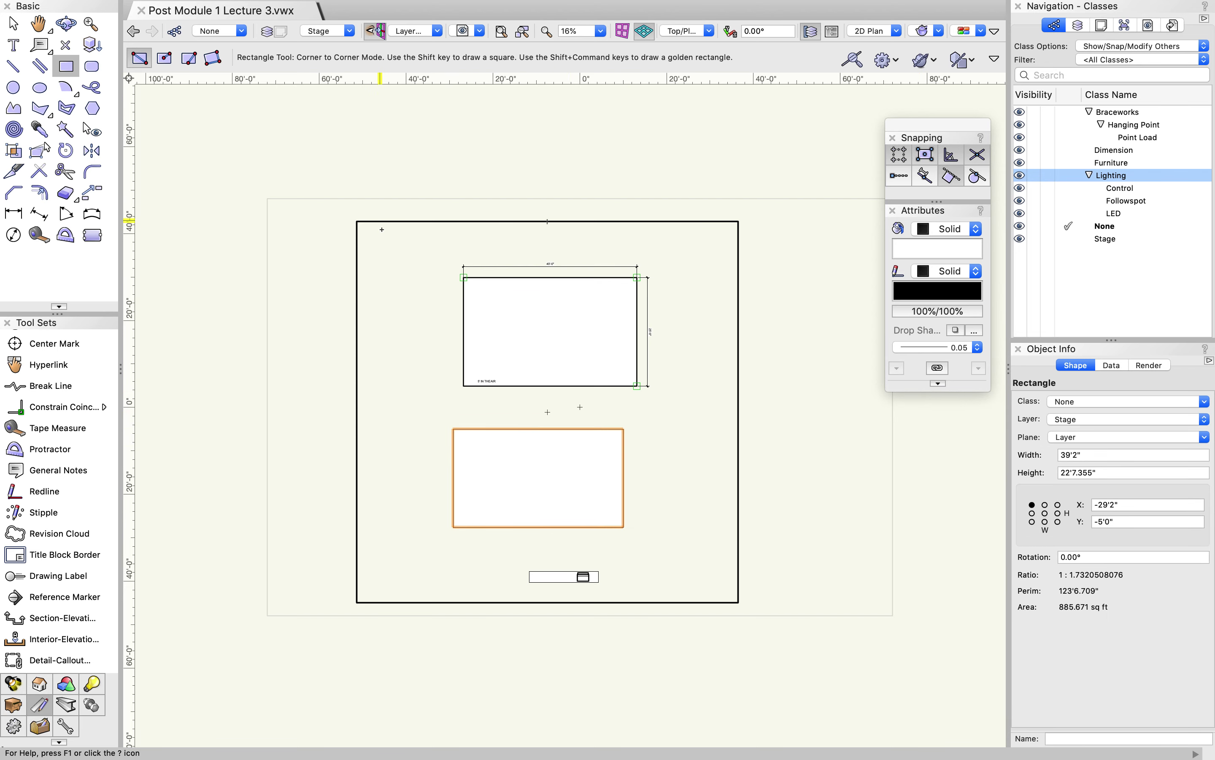
left_click(325, 31)
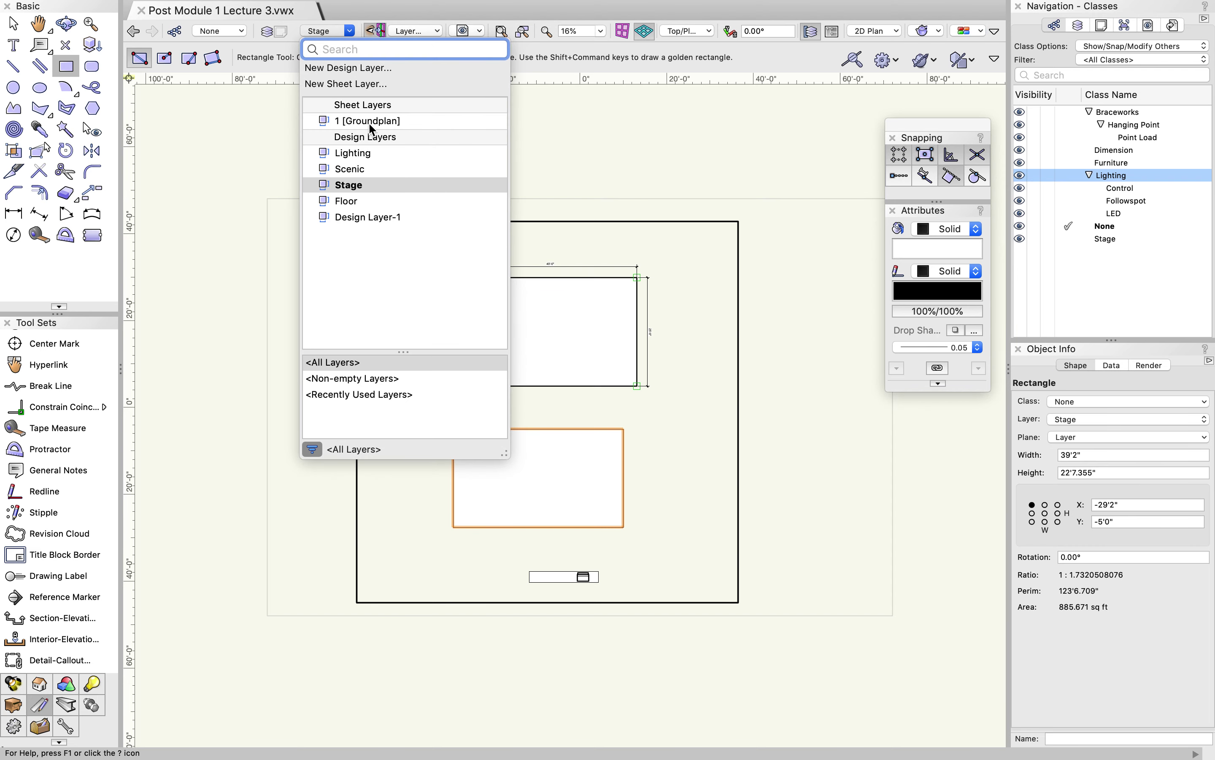
left_click(368, 121)
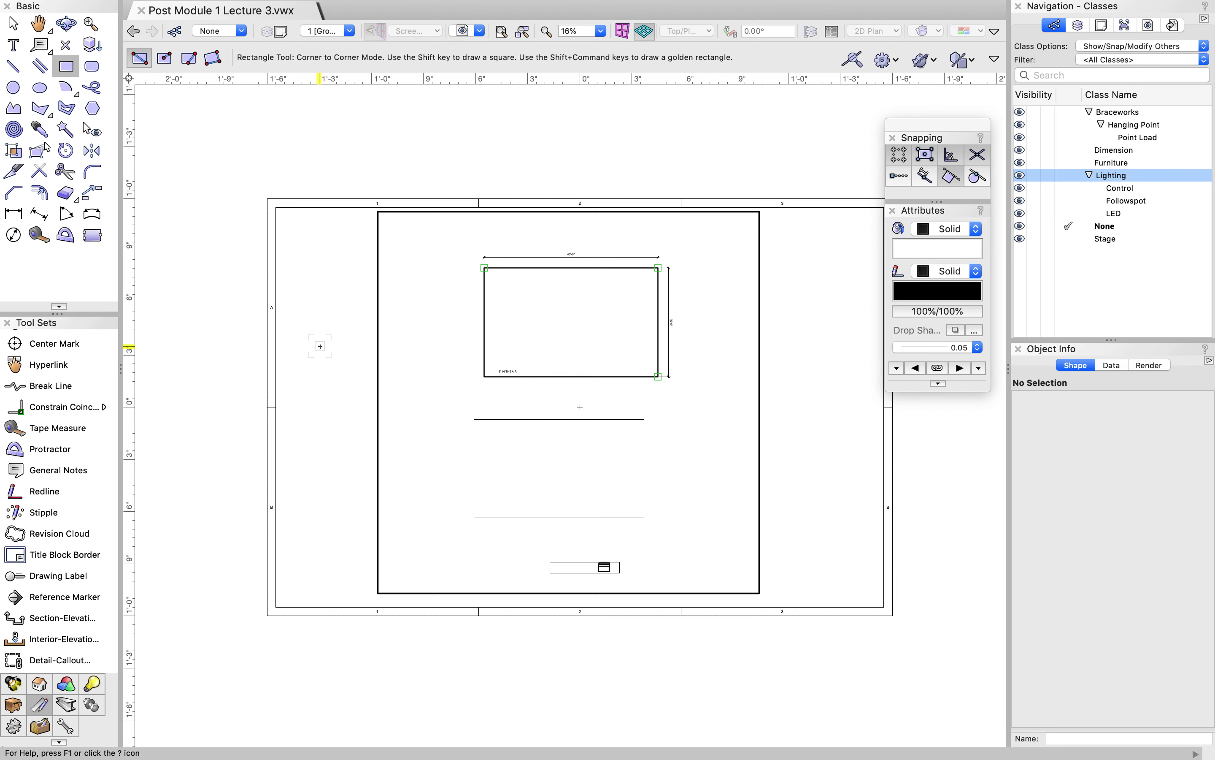
- Open the drawing's Organization settings and examine the class attributes and the design layer list
left_click(273, 30)
left_click(369, 124)
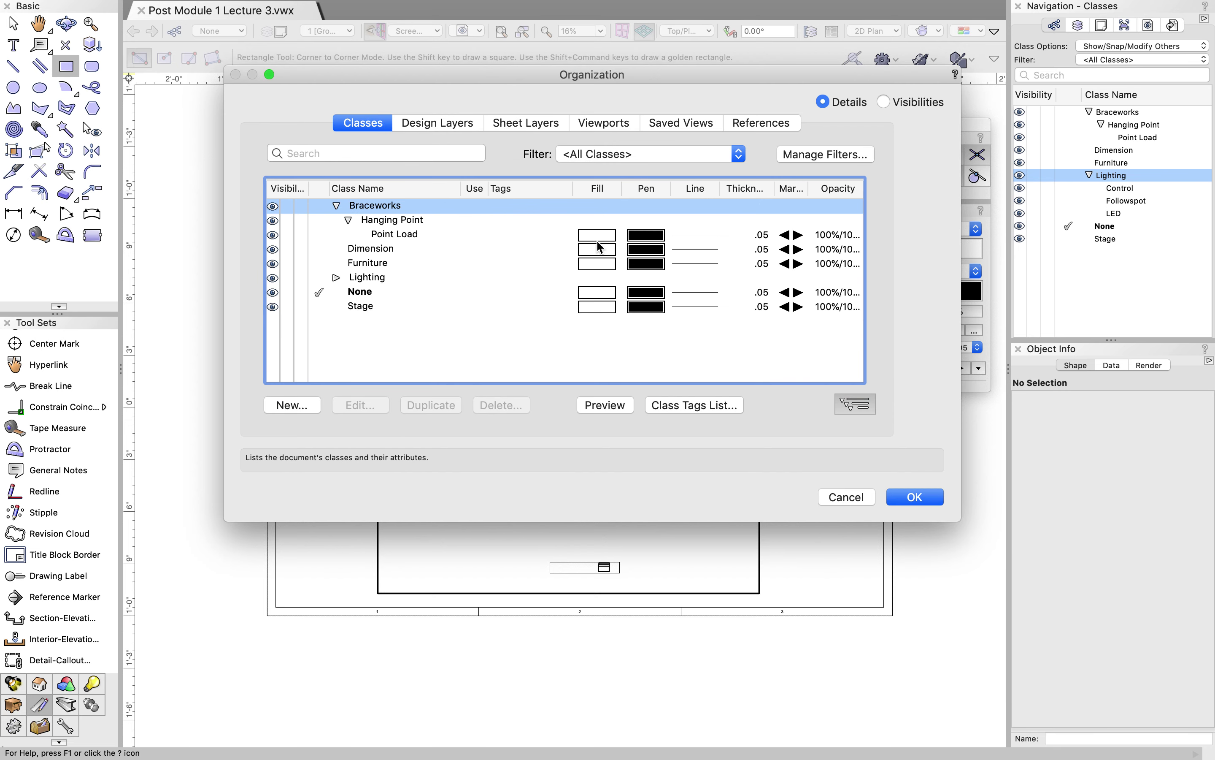
scroll(648, 242, "right", 5)
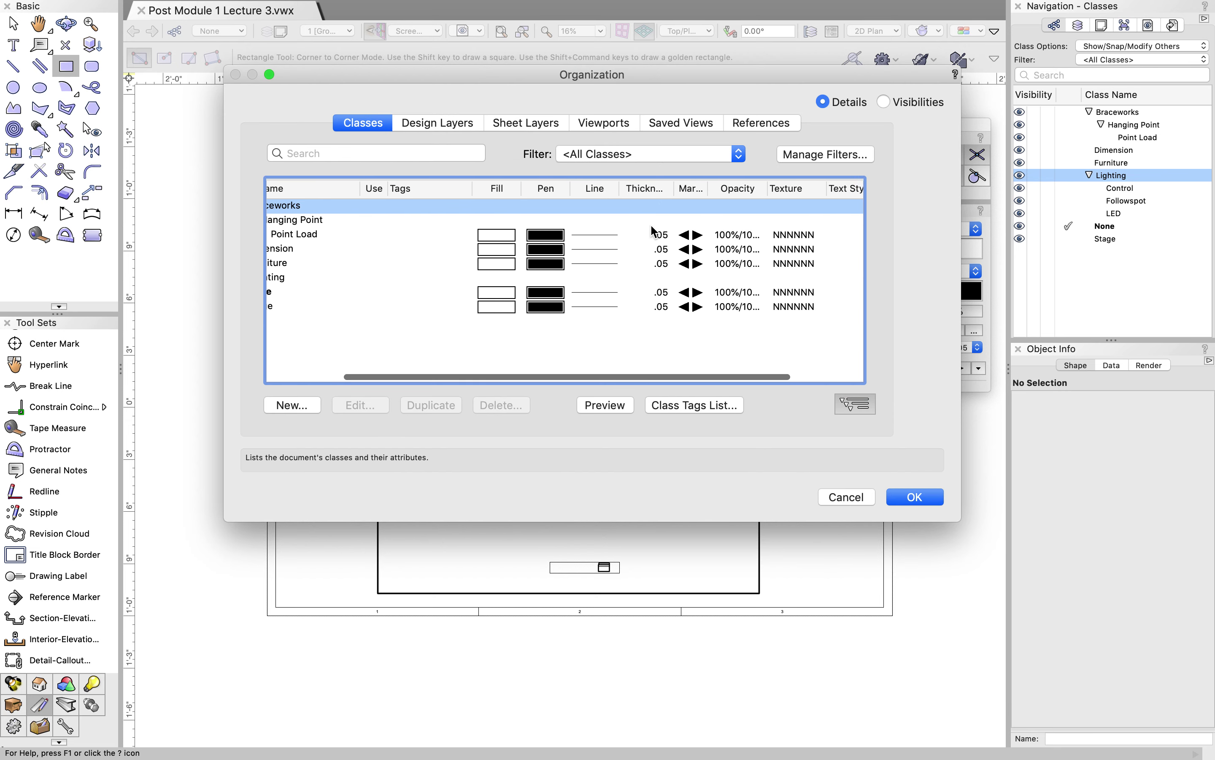
scroll(586, 287, "left", 5)
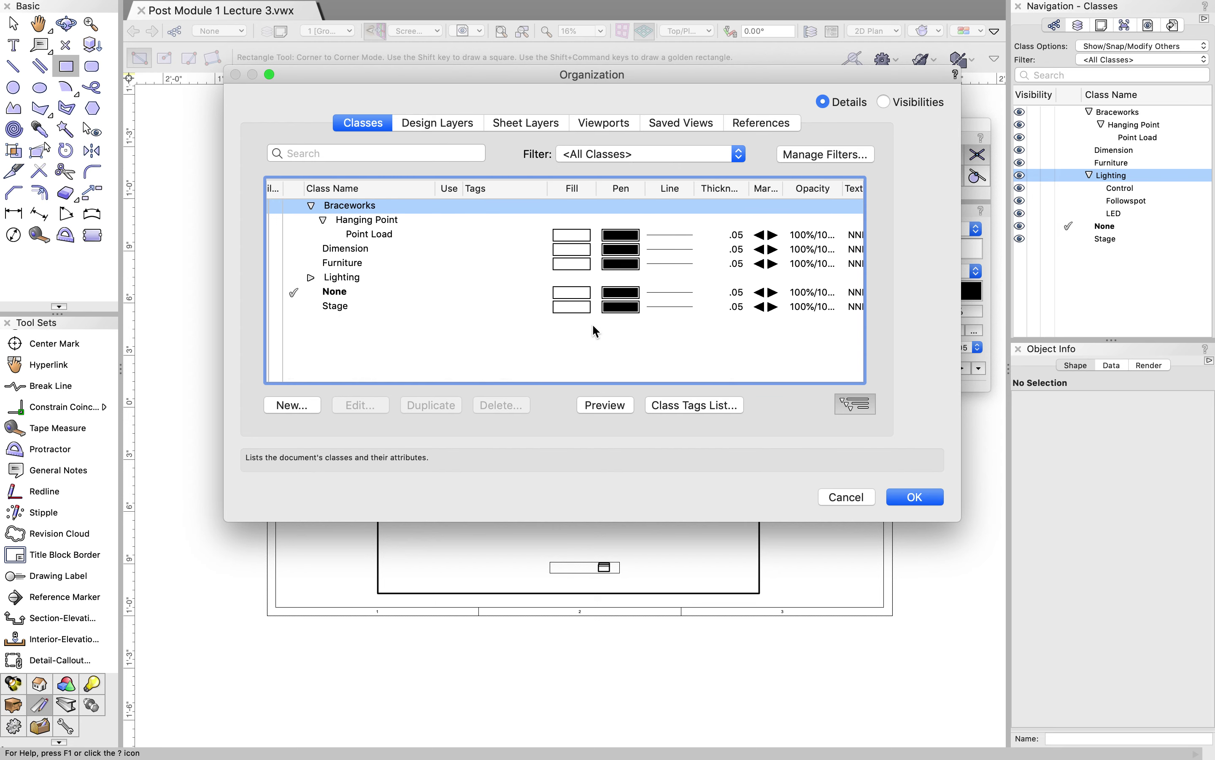
scroll(592, 325, "left", 2)
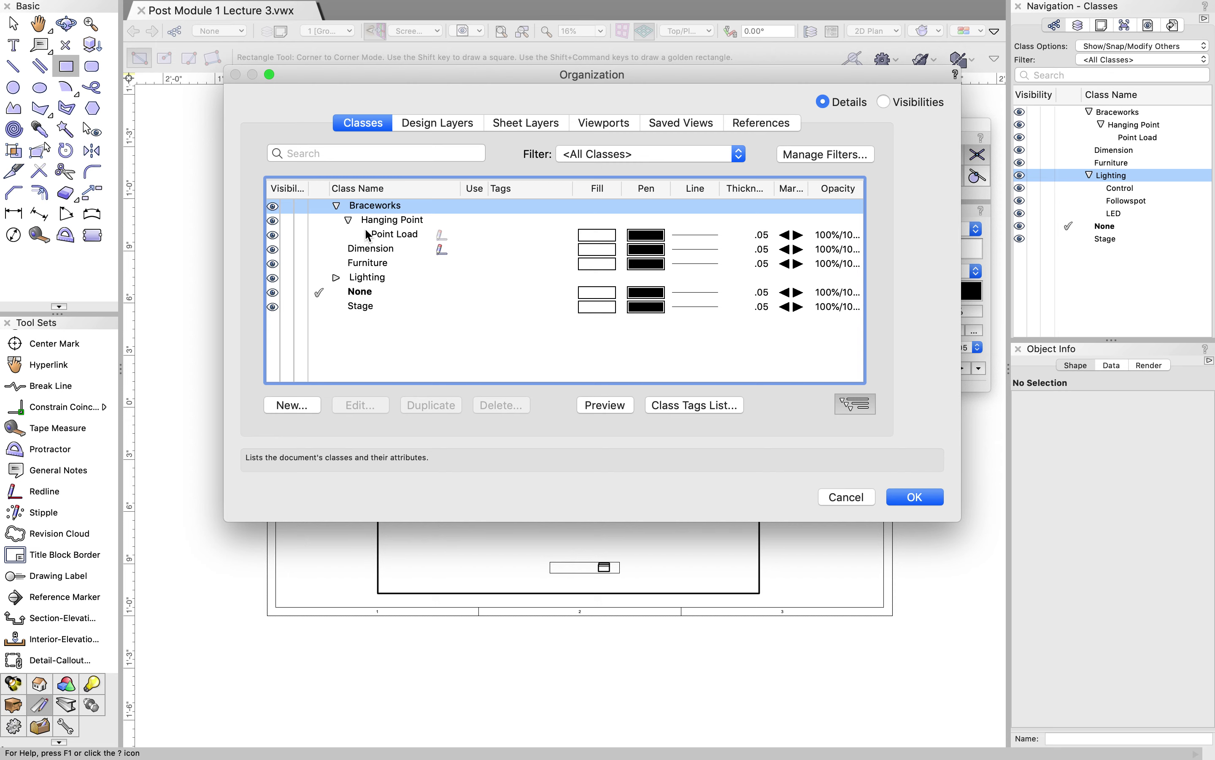
left_click(408, 125)
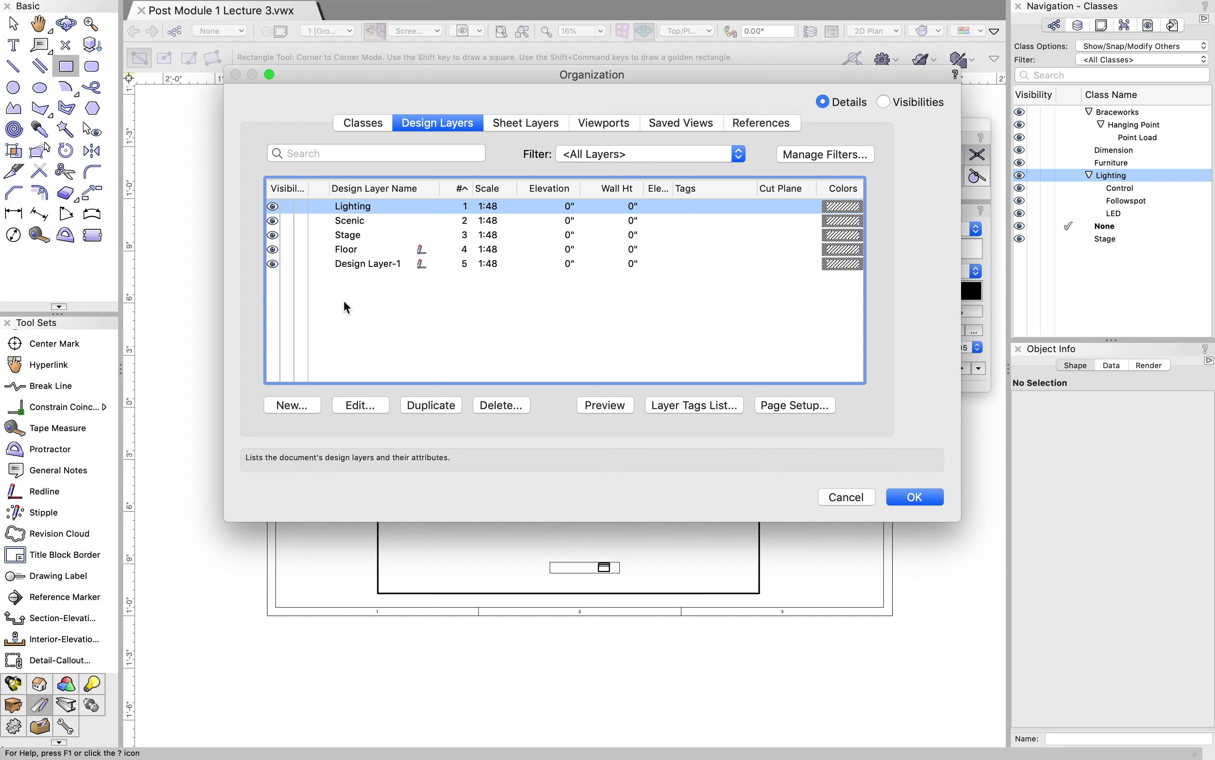
left_click(356, 127)
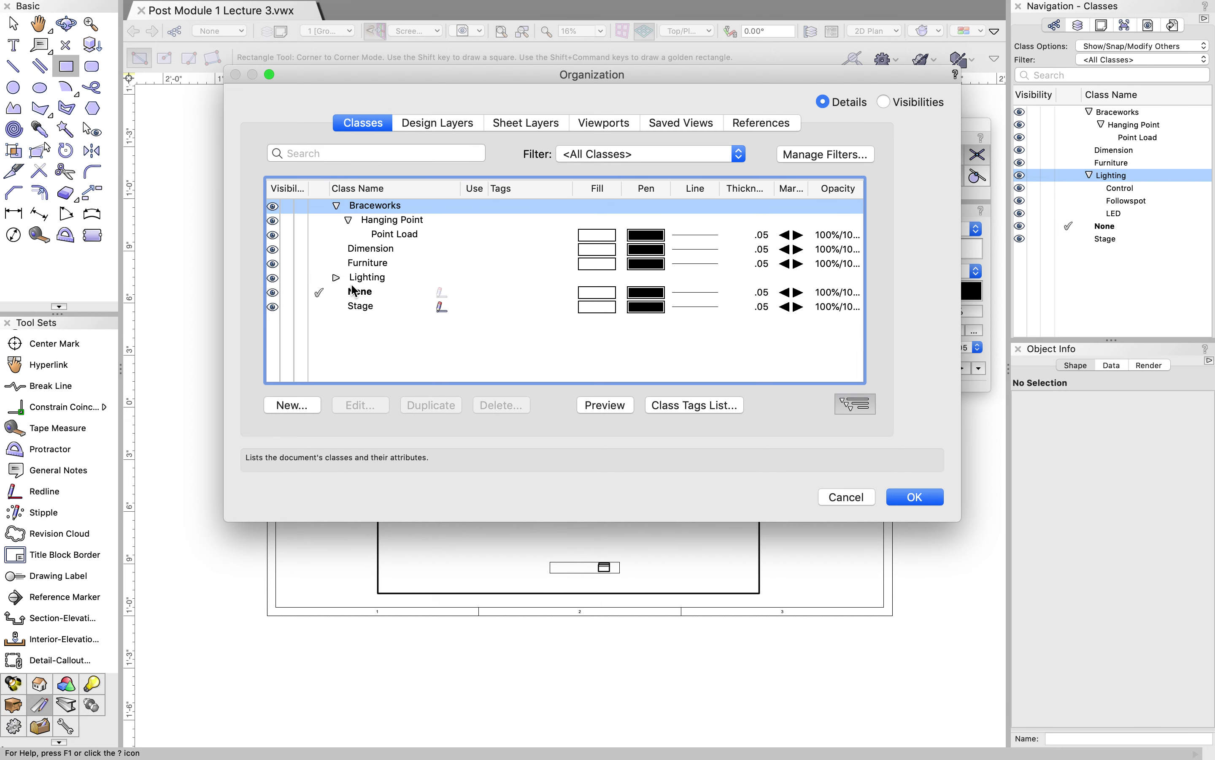
- Expand the Lighting class group and create a new class named Lighting-Source 4
left_click(337, 276)
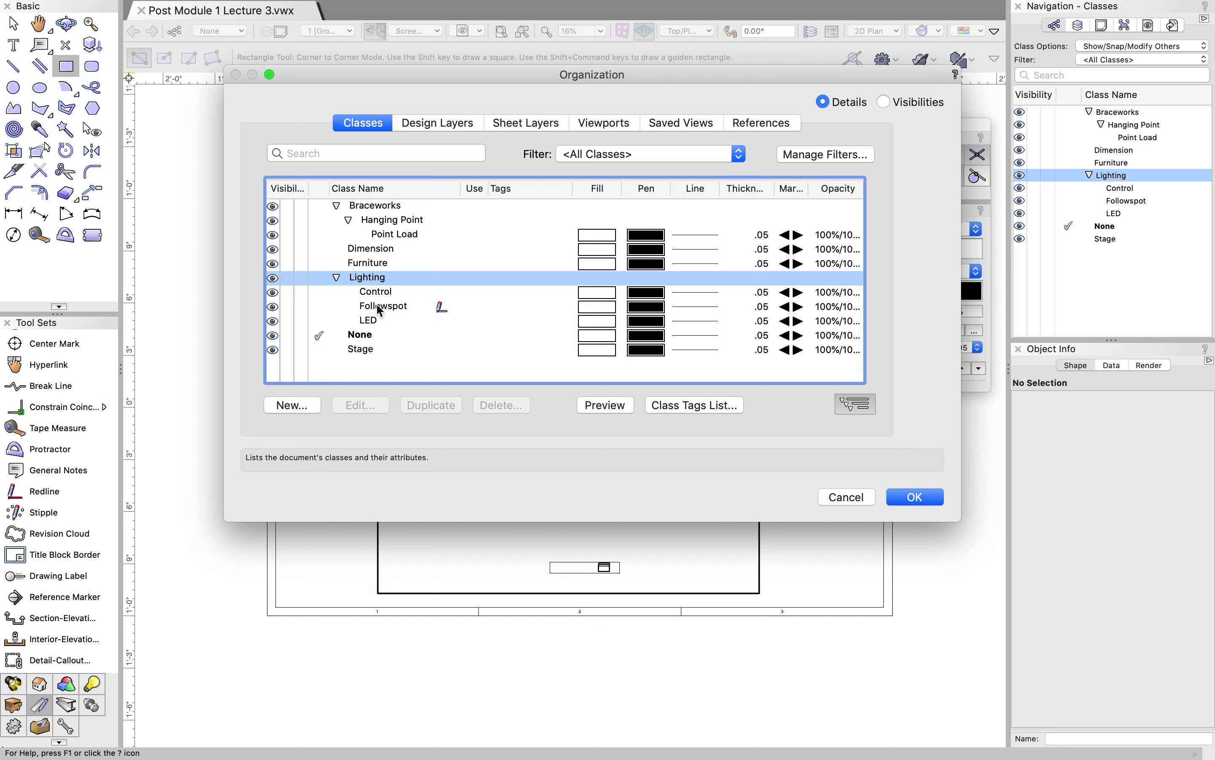
left_click(307, 405)
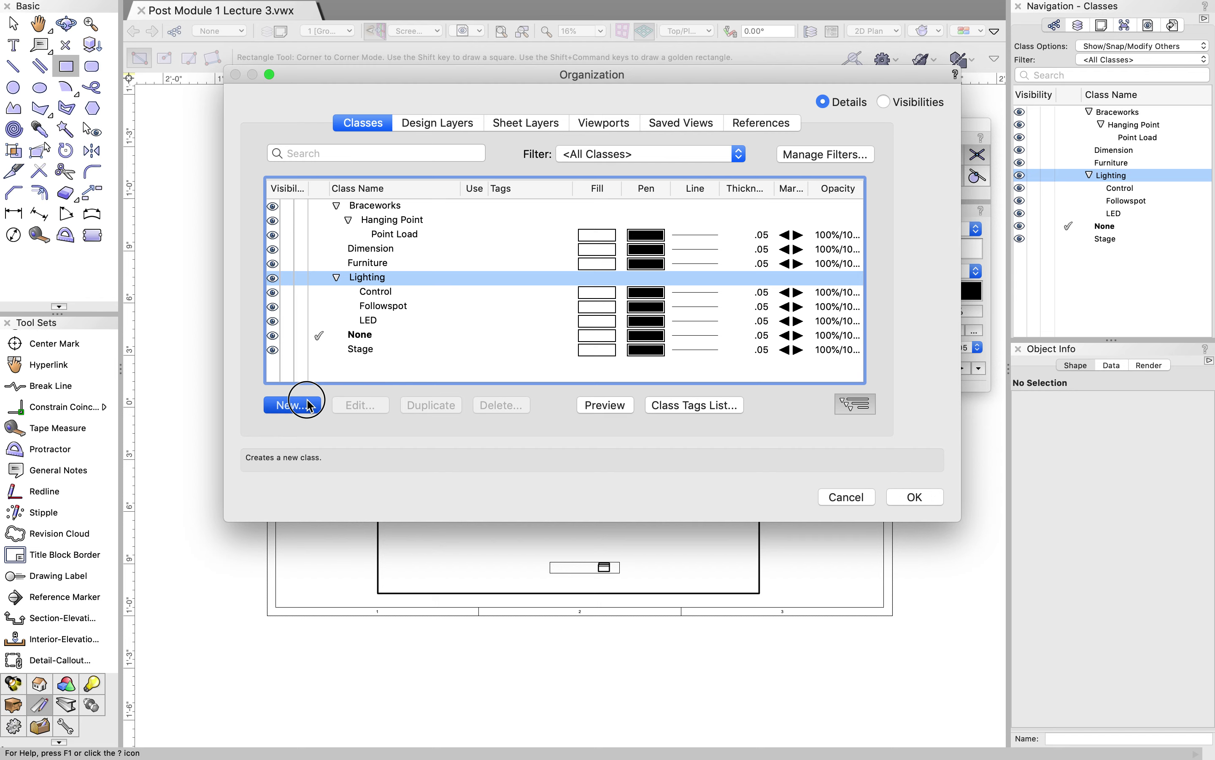
left_click_drag(631, 81, 773, 82)
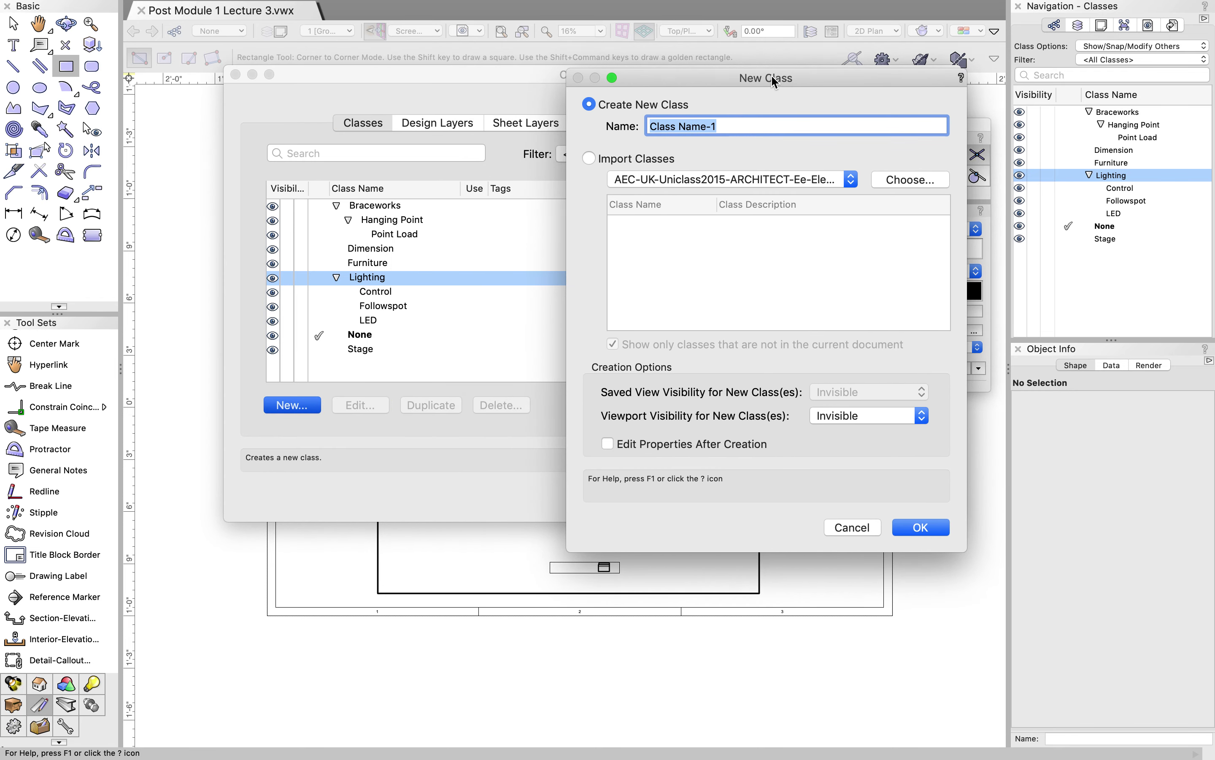
type("Lighting")
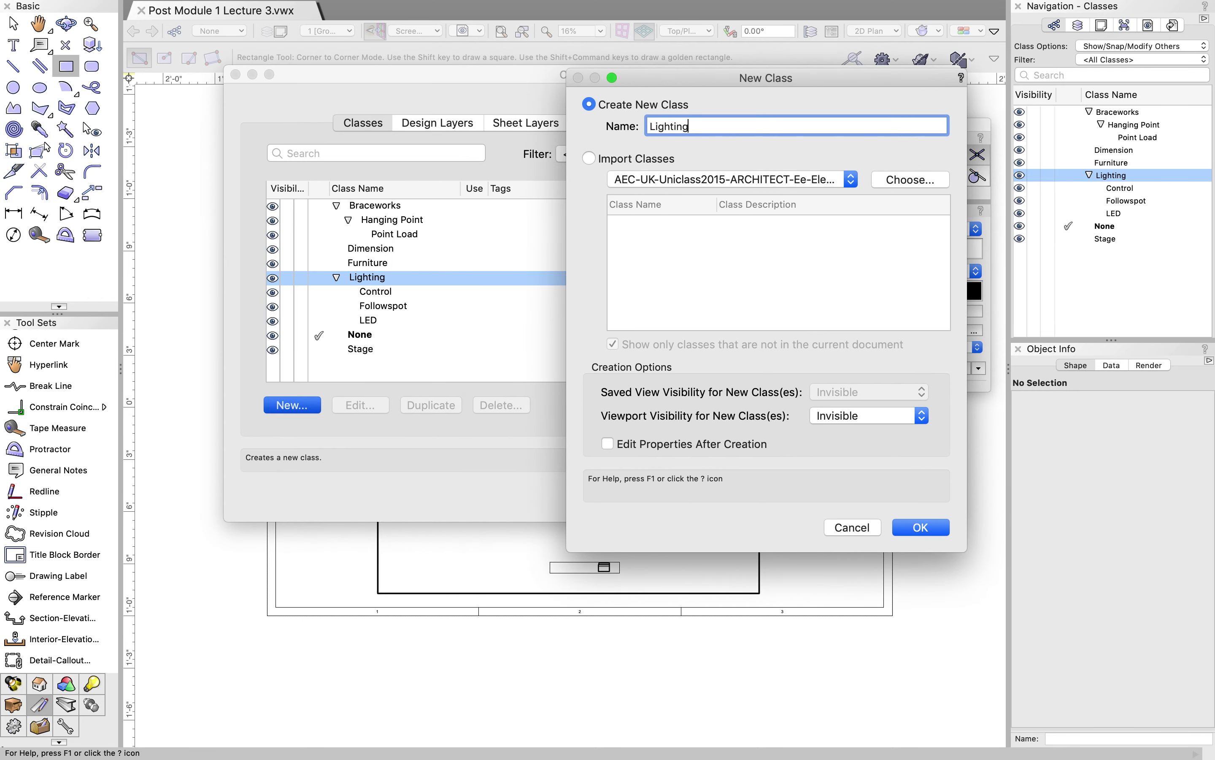
type("-Source 4")
key("Return")
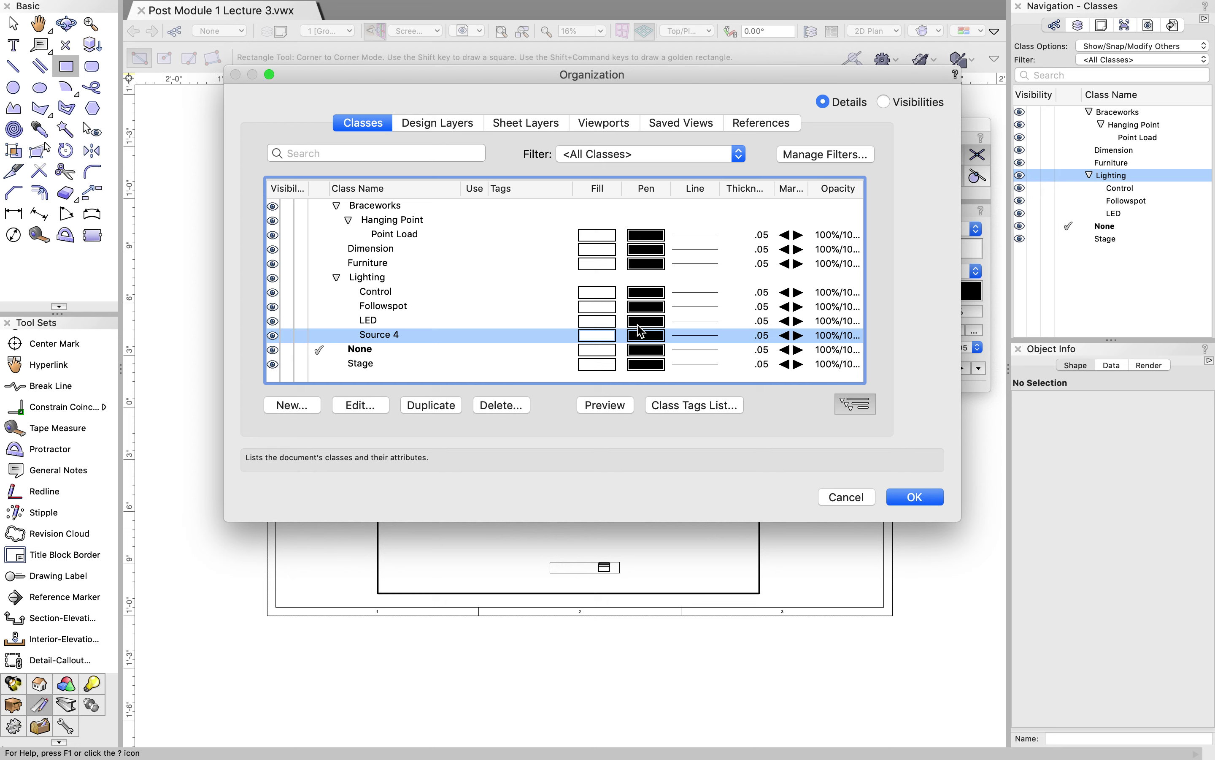
- Make the whole Lighting class group invisible, restore its visibility, and accept the Organization changes
left_click(291, 277)
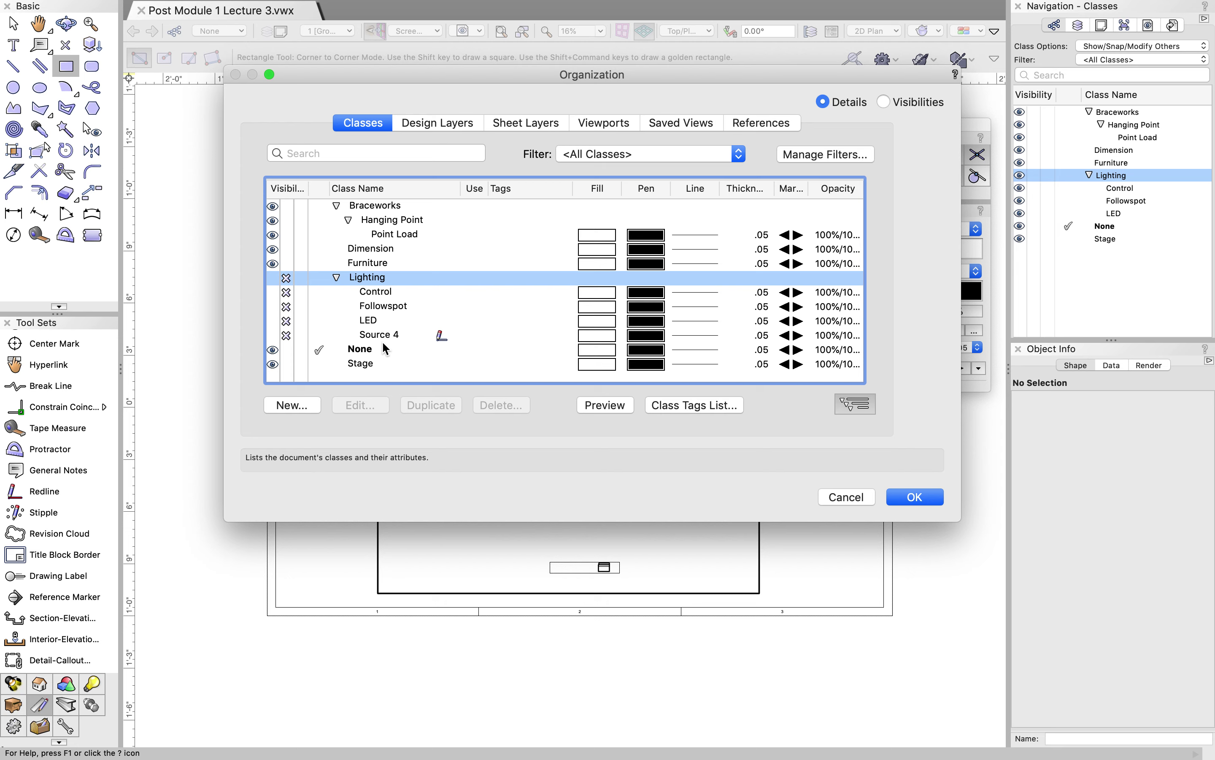
left_click(273, 278)
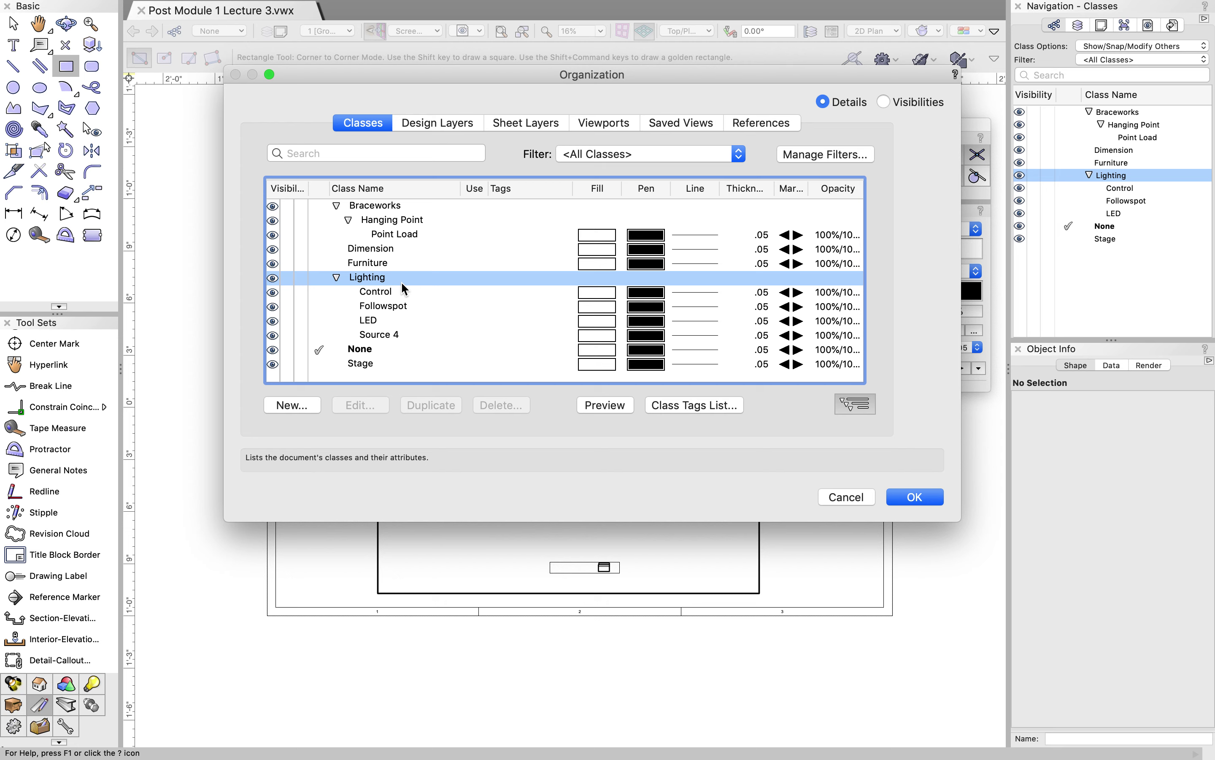
left_click(279, 291)
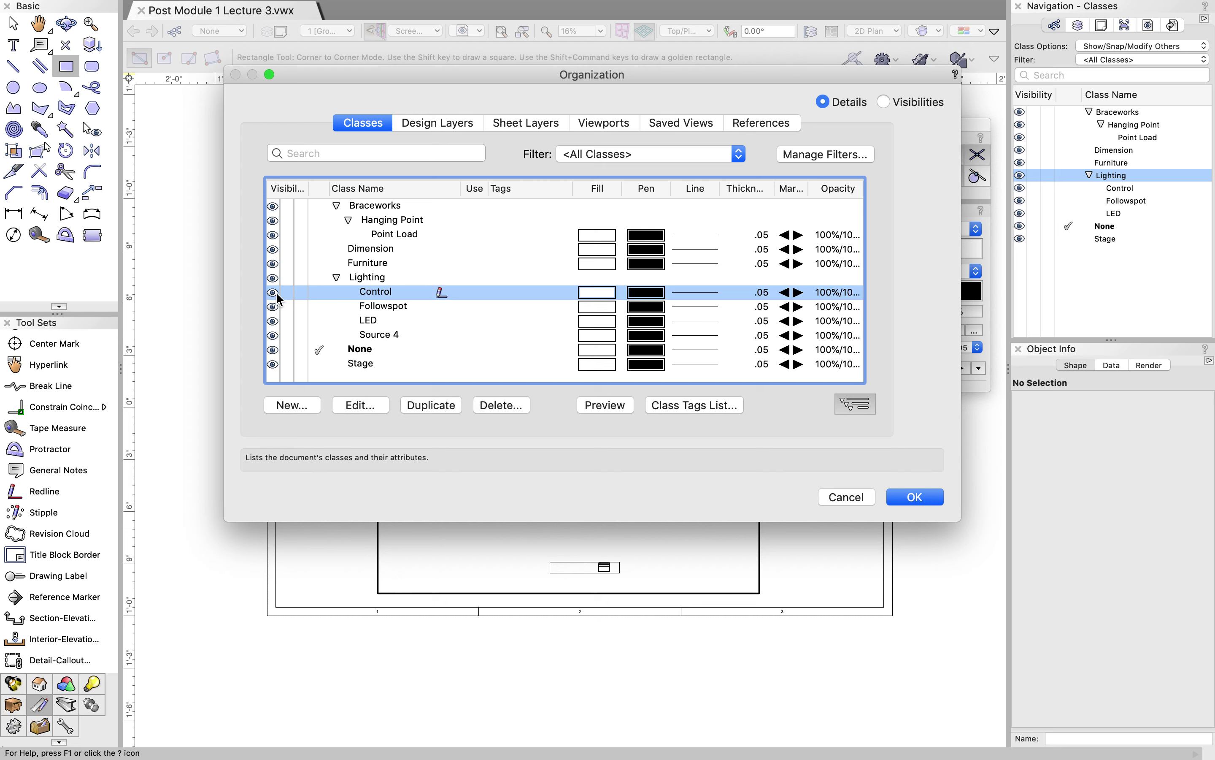
left_click(288, 307)
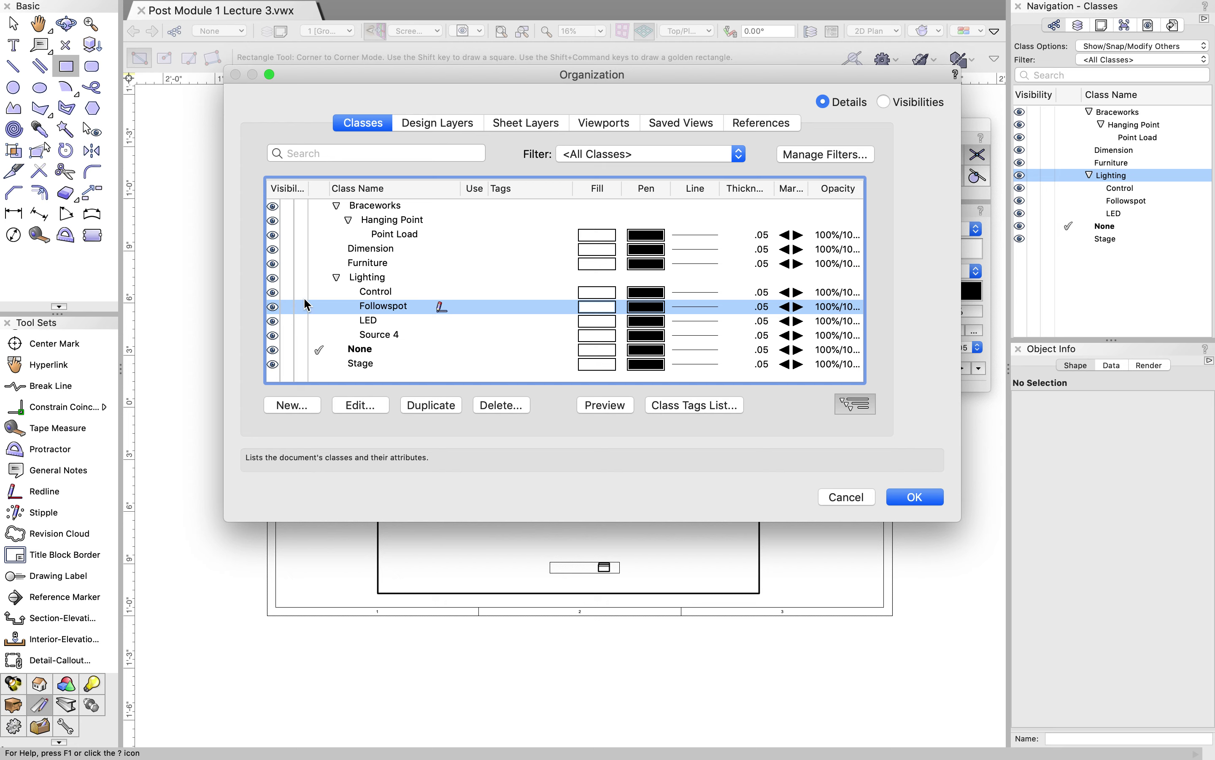
left_click(914, 499)
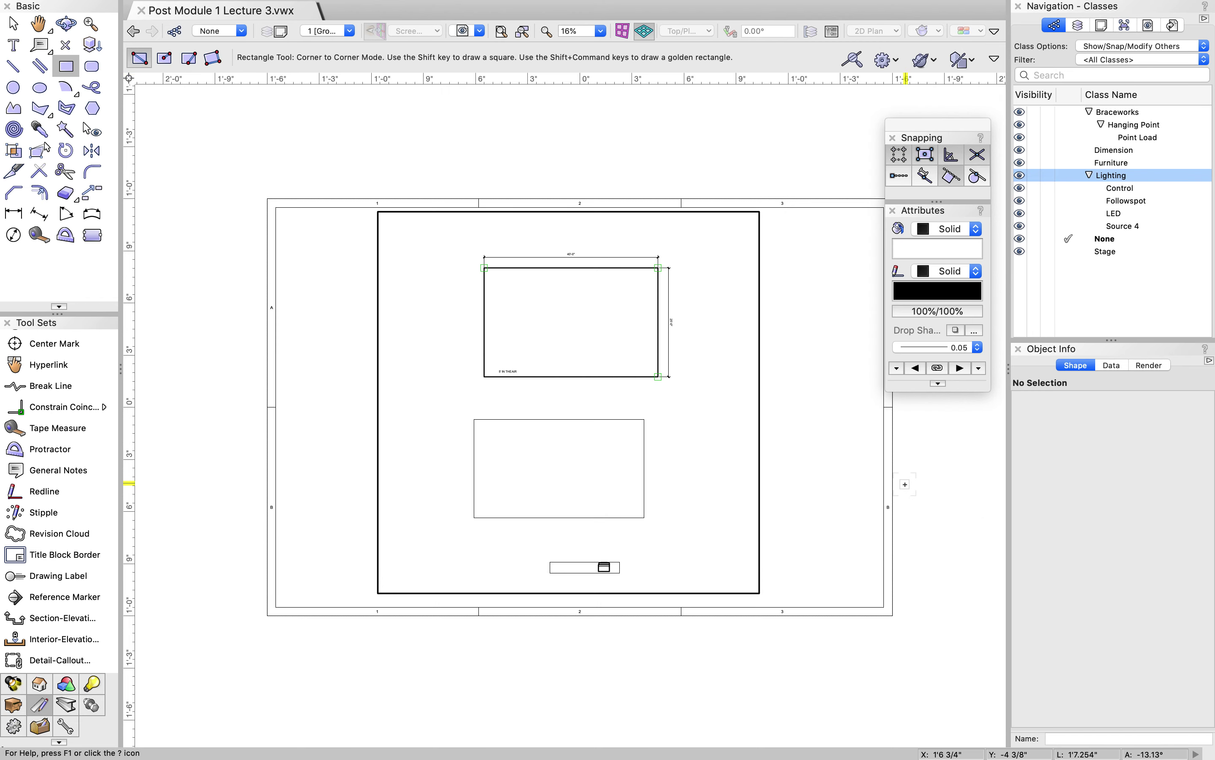